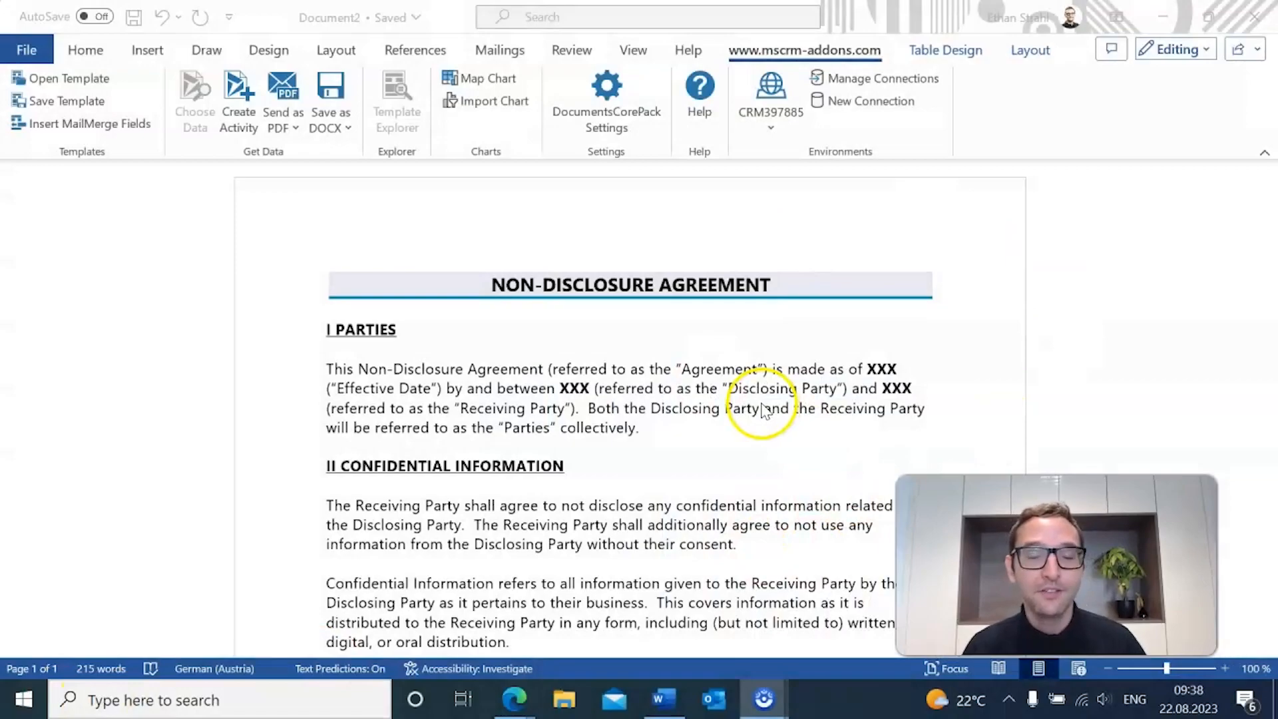
# Review the non-disclosure agreement from the Parties section through the Signature section, checking where the XXX placeholders are.
pyautogui.click(672, 422)
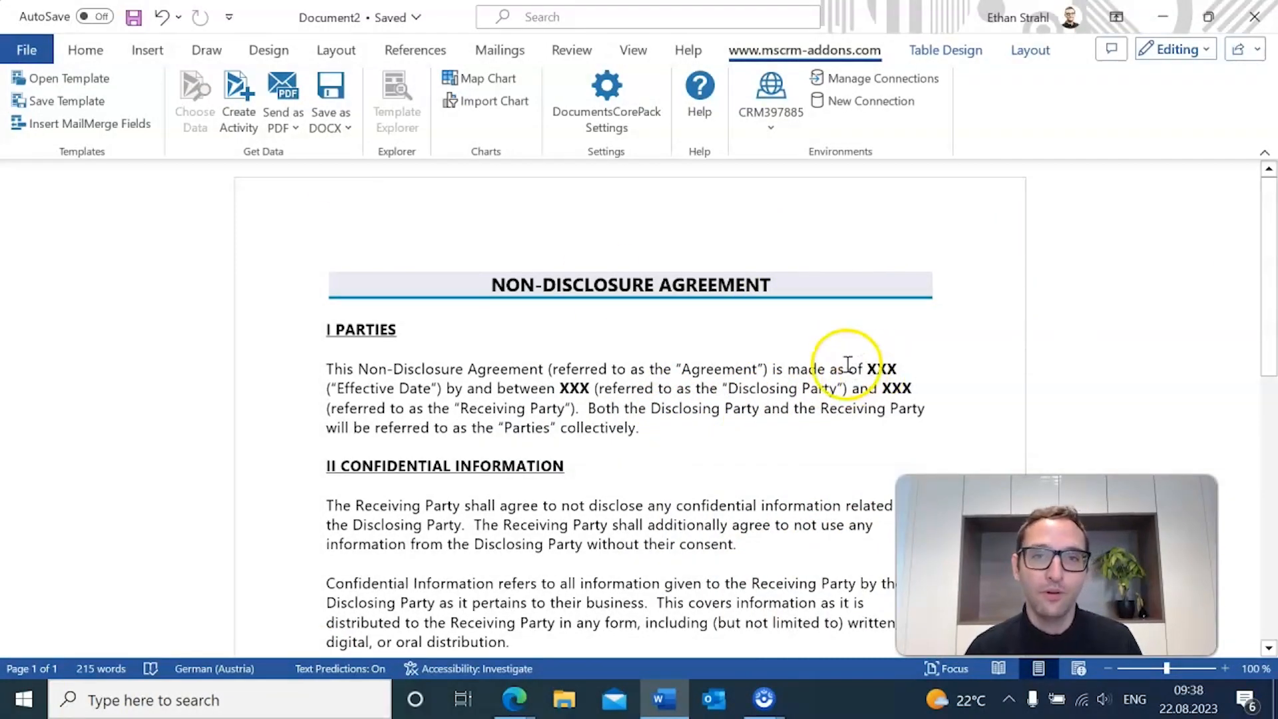
pyautogui.scroll(-3, 666, 380)
pyautogui.scroll(-7, 689, 407)
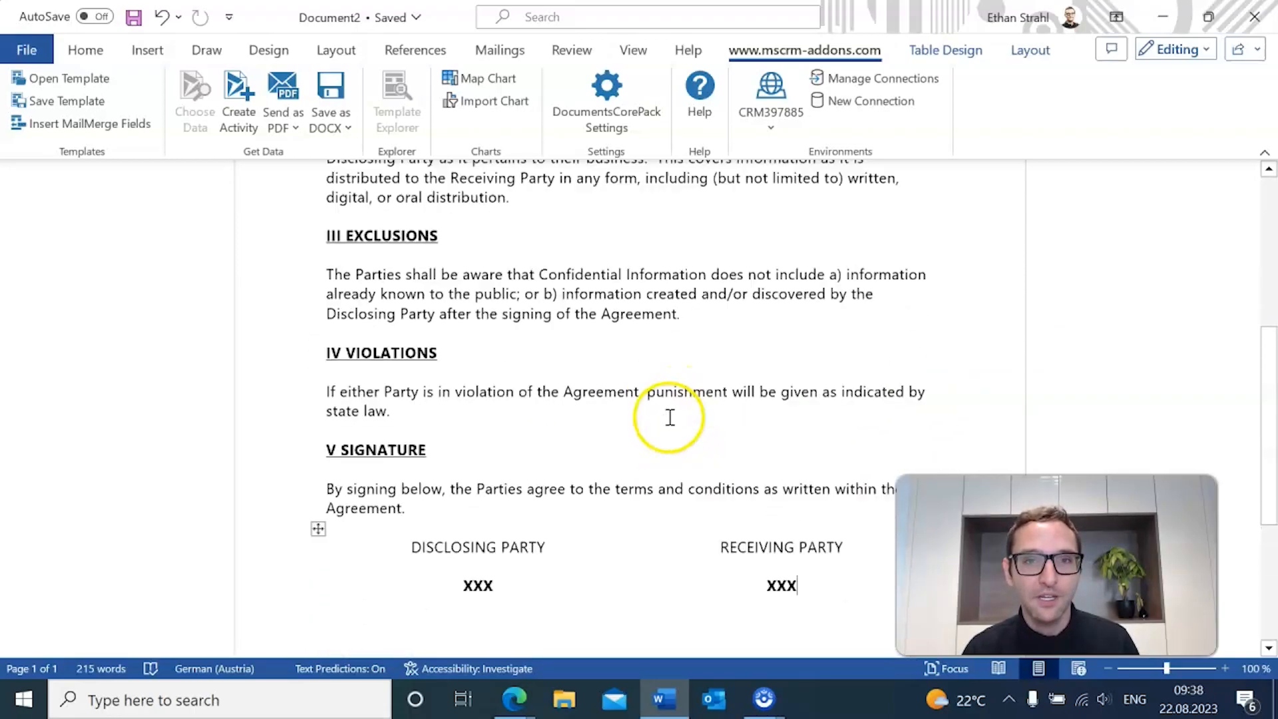
pyautogui.scroll(8, 669, 414)
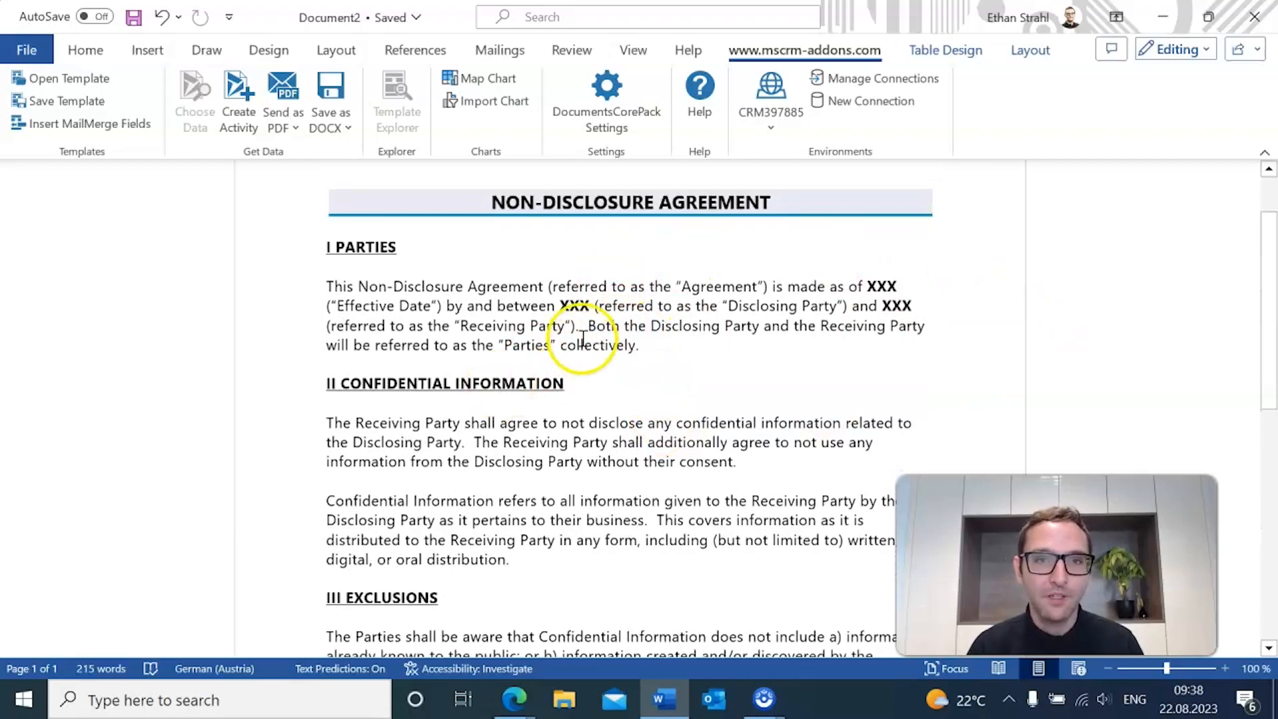
pyautogui.scroll(1, 713, 420)
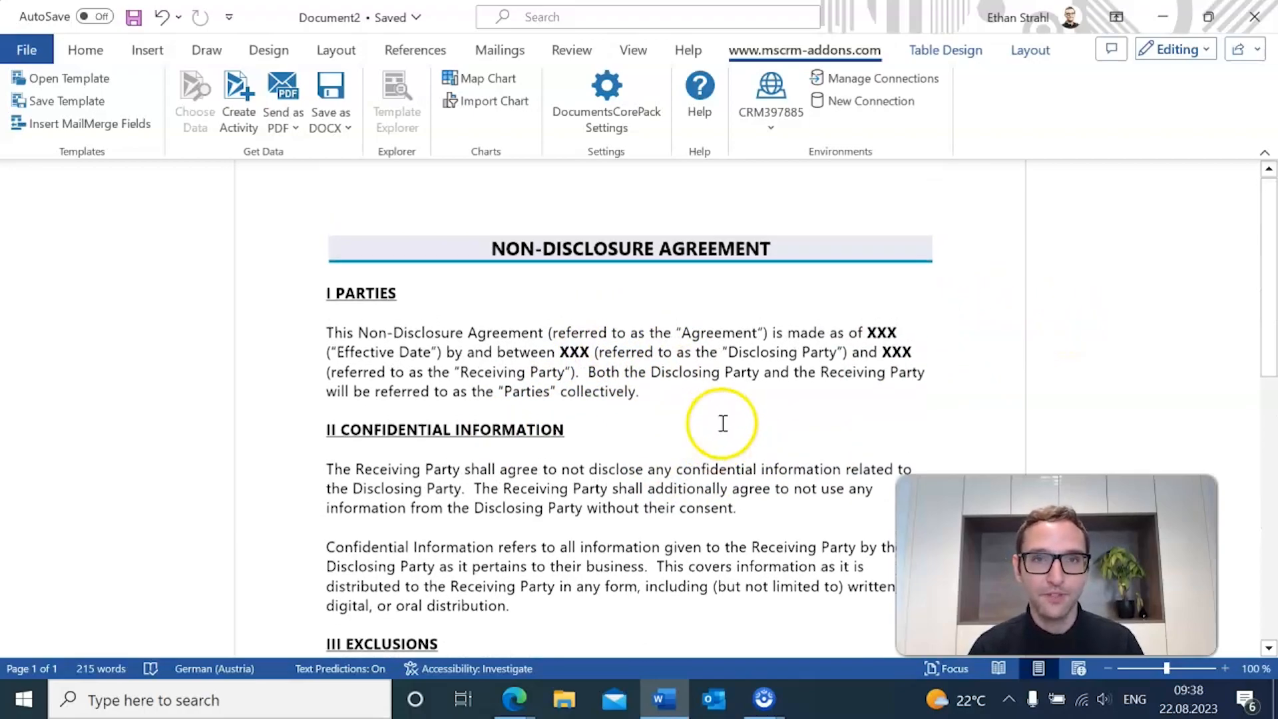
pyautogui.scroll(1, 719, 422)
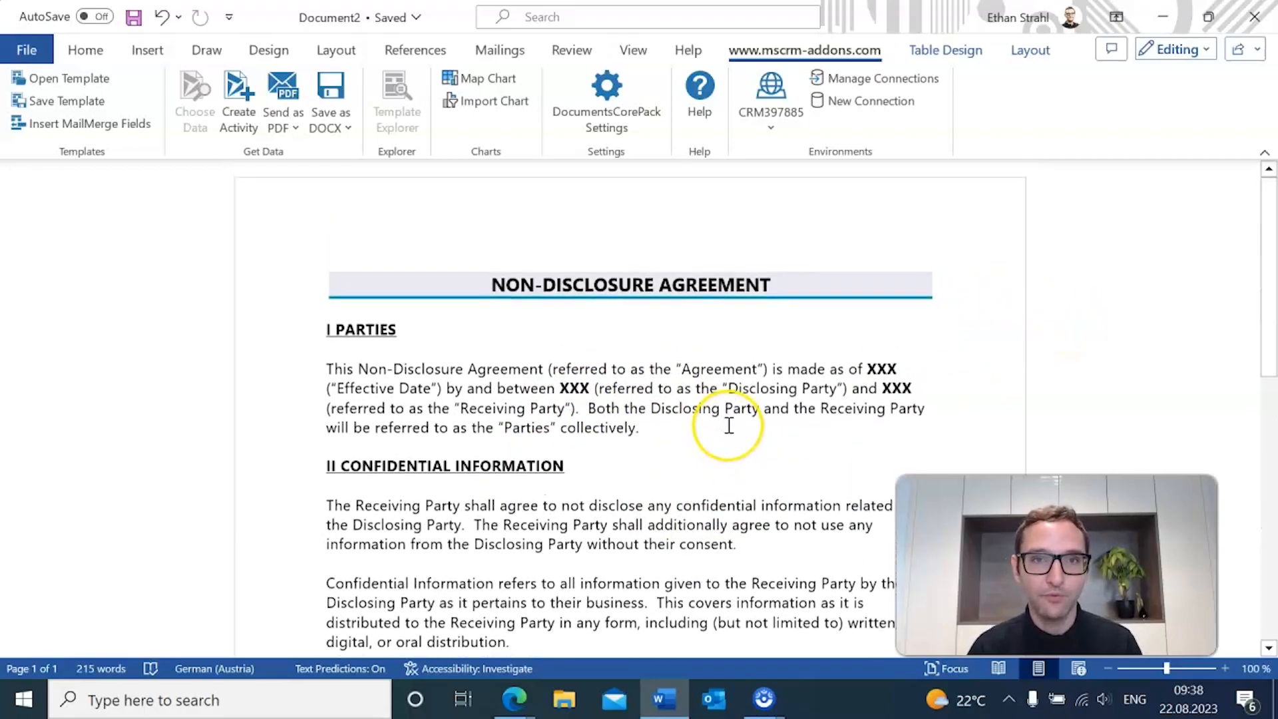
pyautogui.click(763, 439)
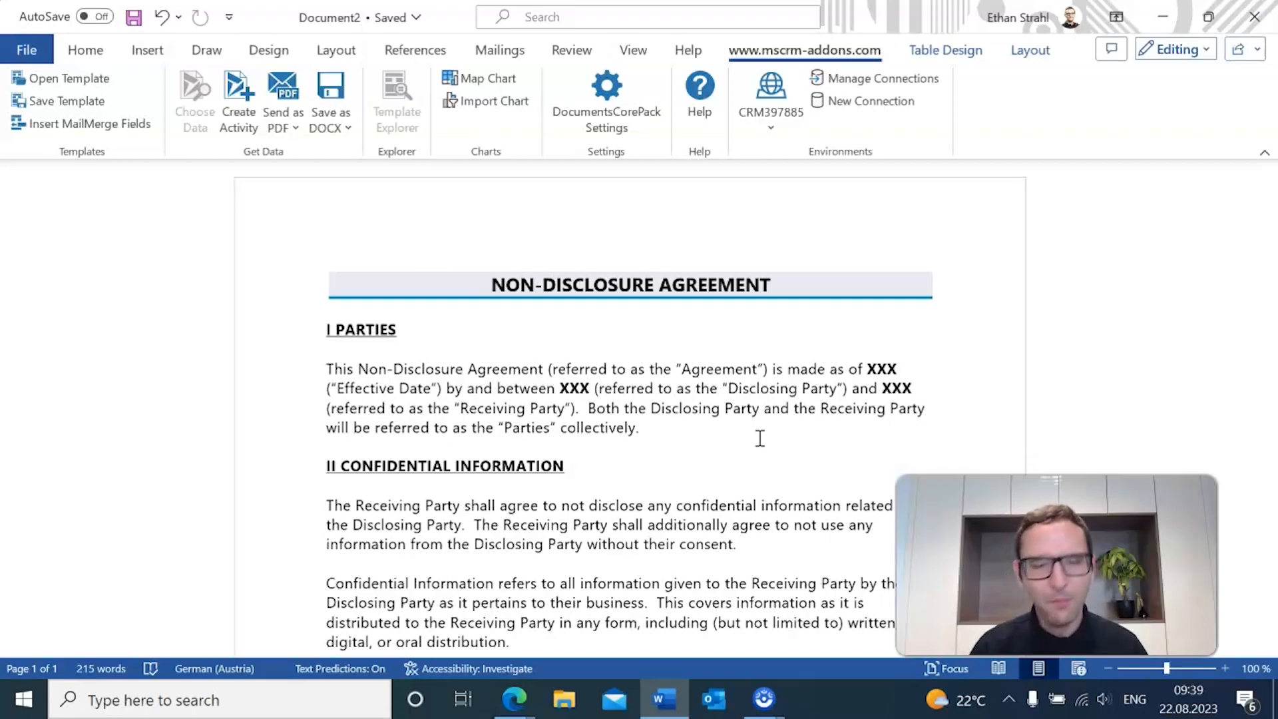
pyautogui.click(765, 414)
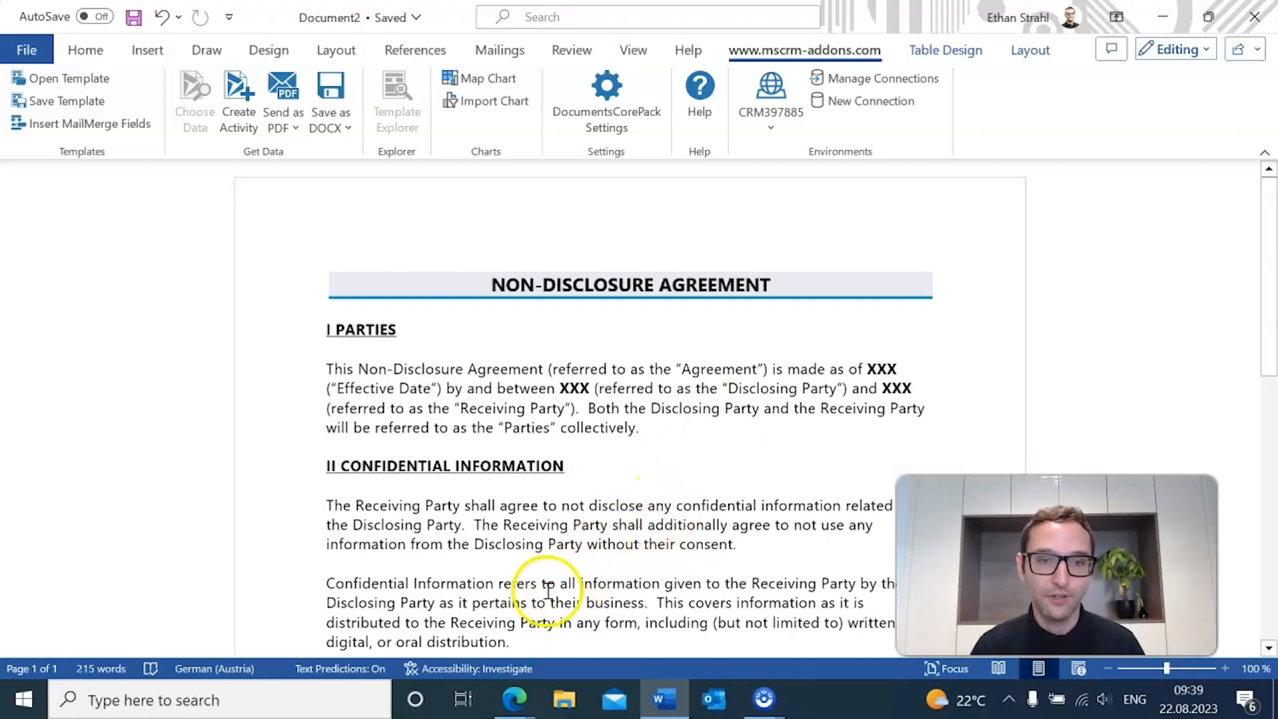
# Switch to Edge and examine the signed NDAResult.pdf from the Parties section to the signatures, and return to the Word document.
pyautogui.moveTo(533, 705)
pyautogui.click(428, 613)
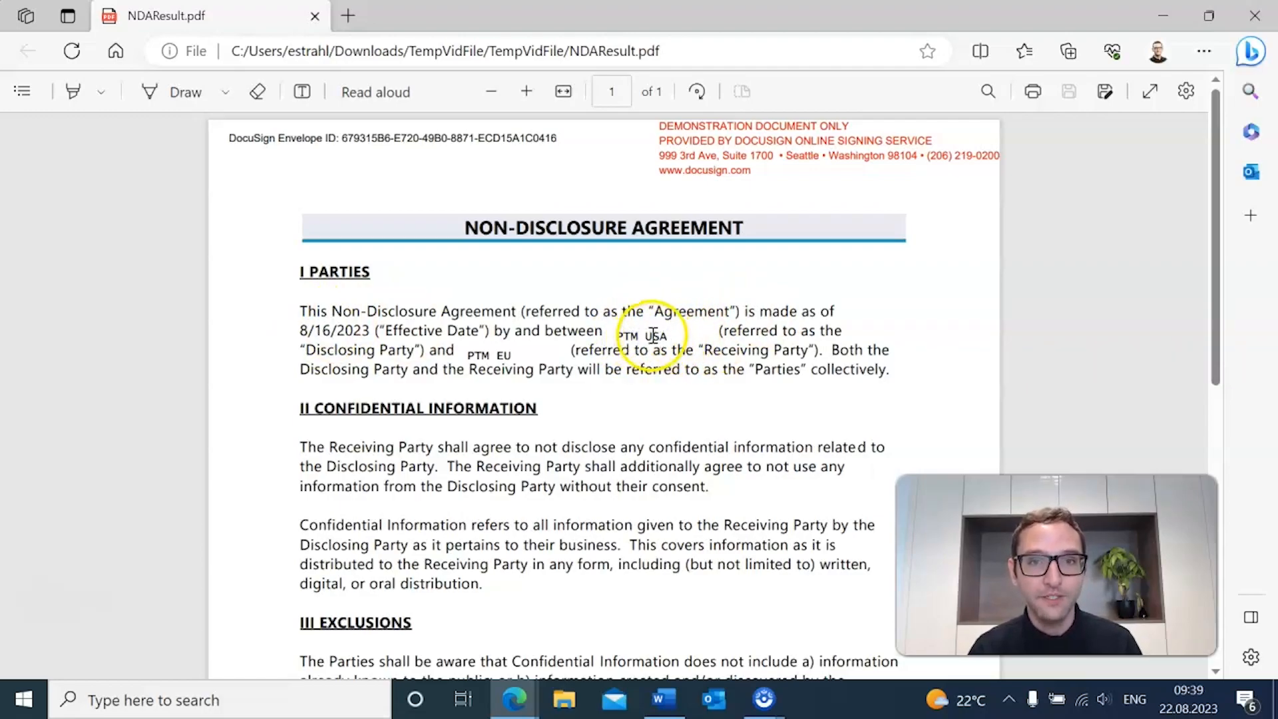
pyautogui.scroll(-1, 538, 310)
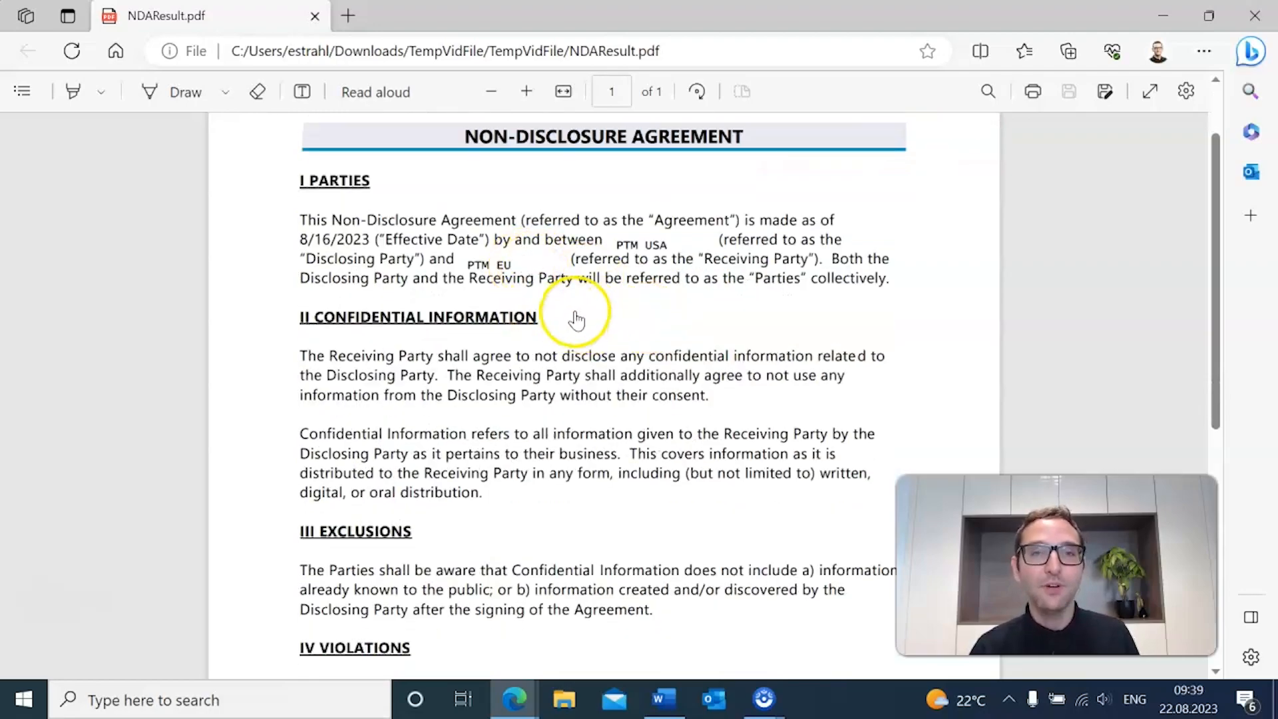
pyautogui.scroll(-5, 606, 319)
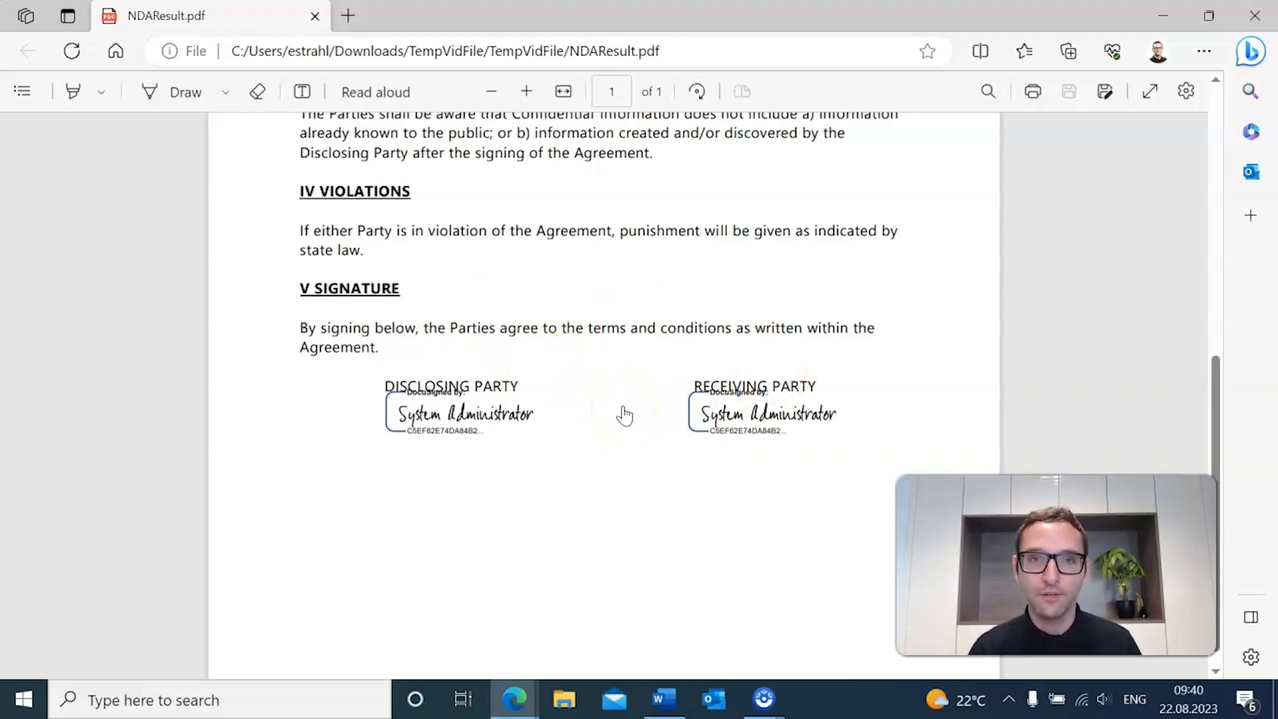
pyautogui.scroll(8, 623, 415)
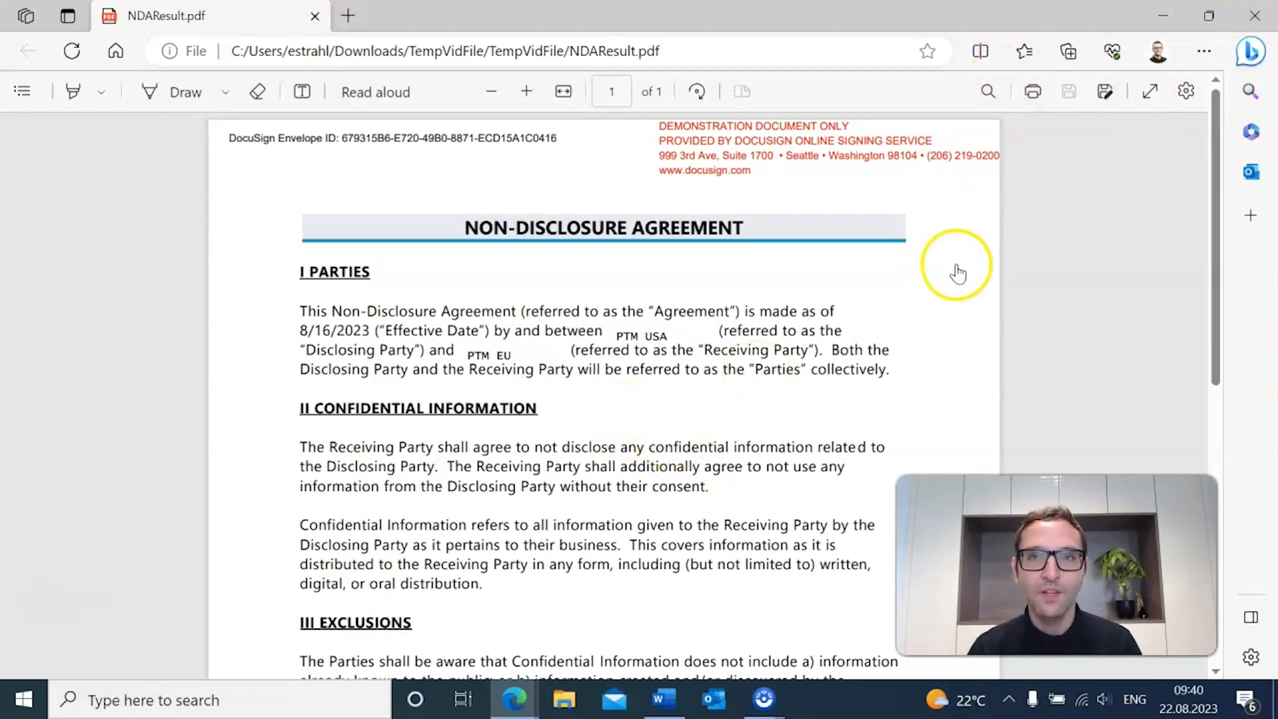
pyautogui.click(1163, 16)
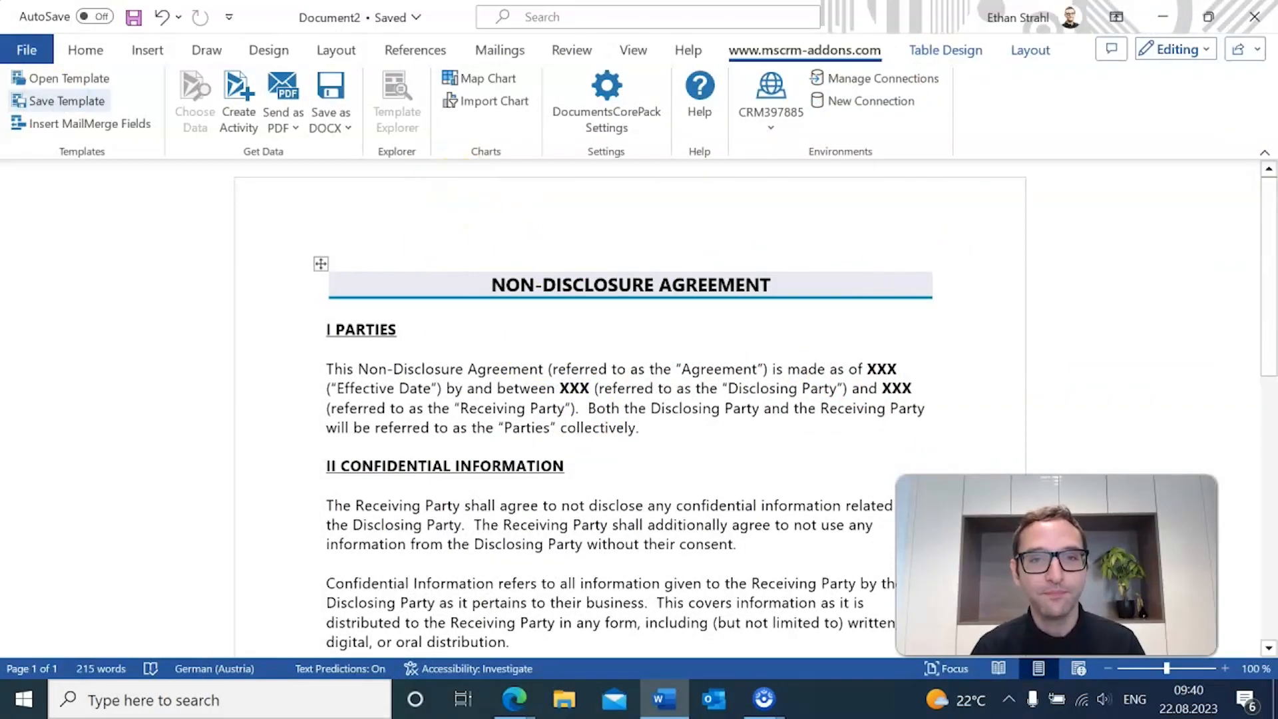
# Open the DocumentsCorePack mail merge fields for the template and set the template type to Contact (contact).
pyautogui.click(98, 130)
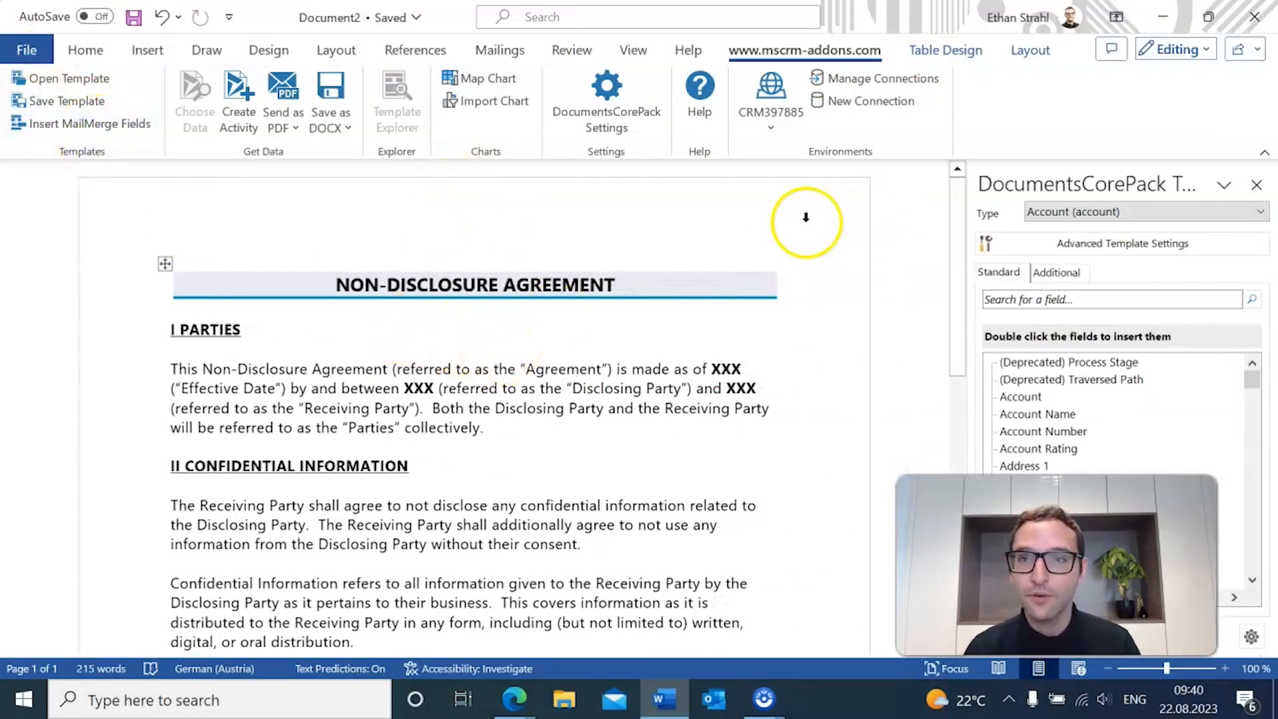
pyautogui.click(1055, 214)
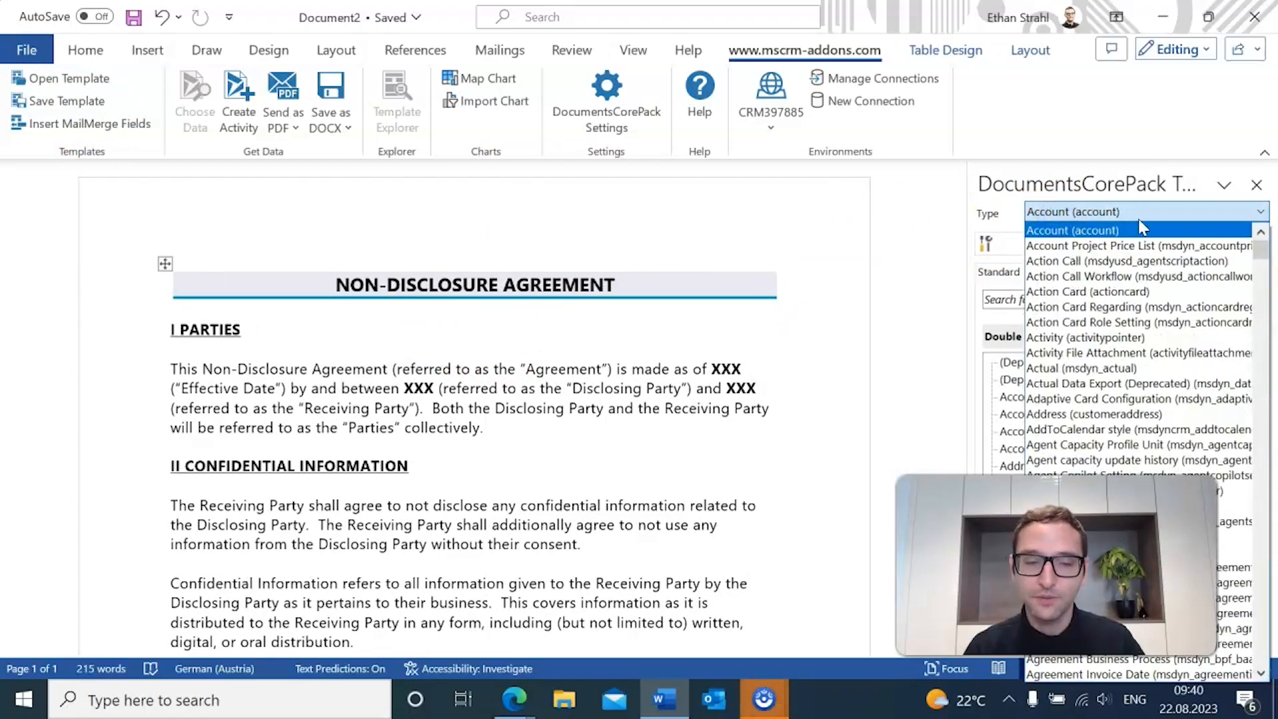
pyautogui.press('c')
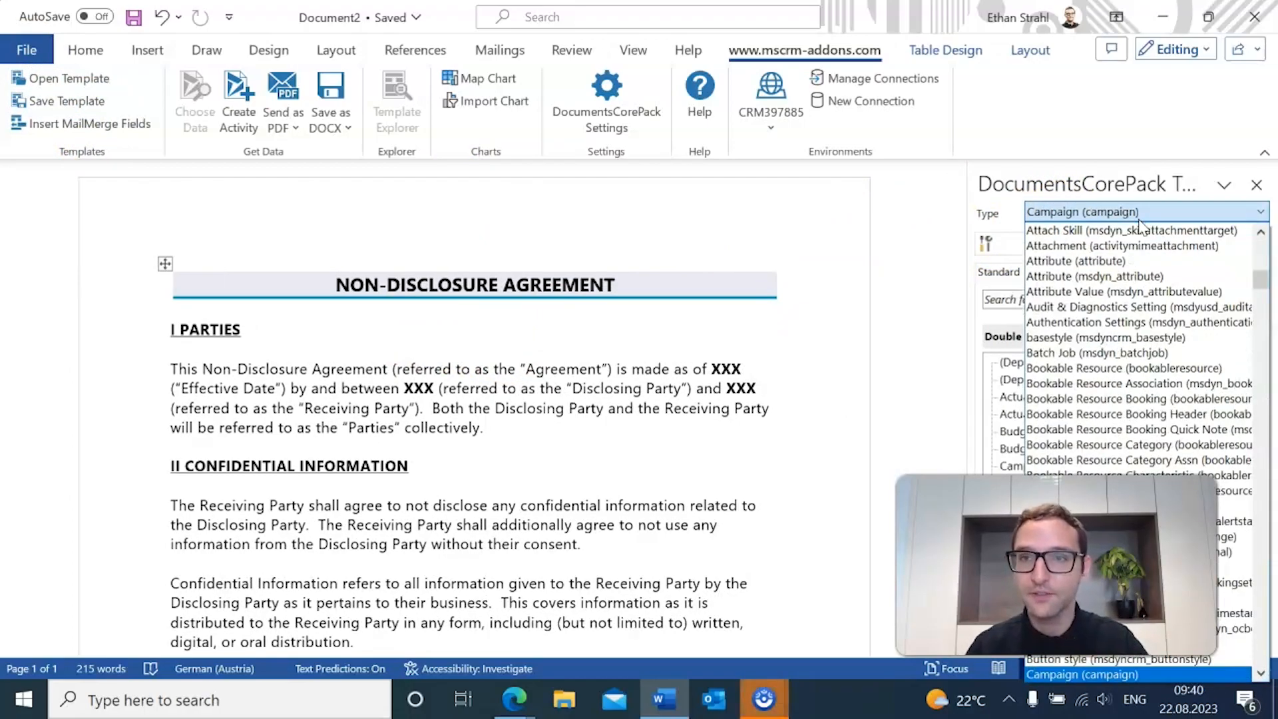
pyautogui.scroll(-15, 1141, 253)
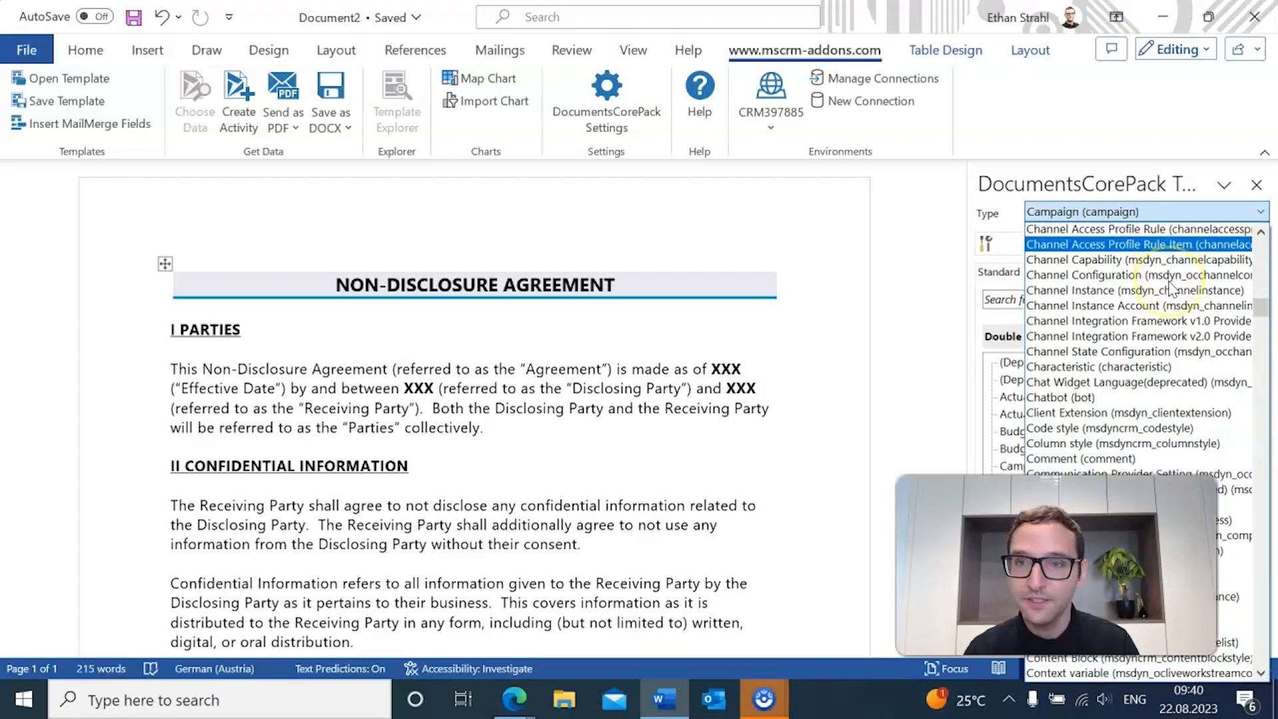
pyautogui.scroll(-2, 1172, 290)
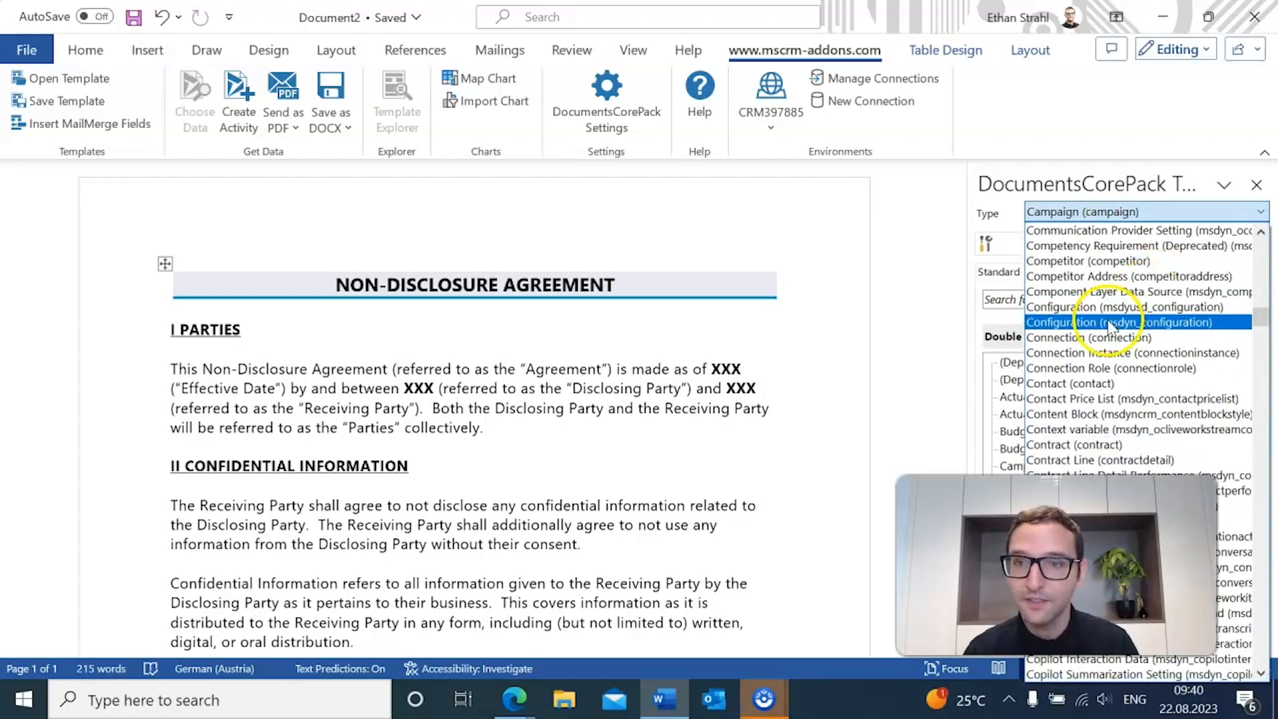
pyautogui.click(1072, 381)
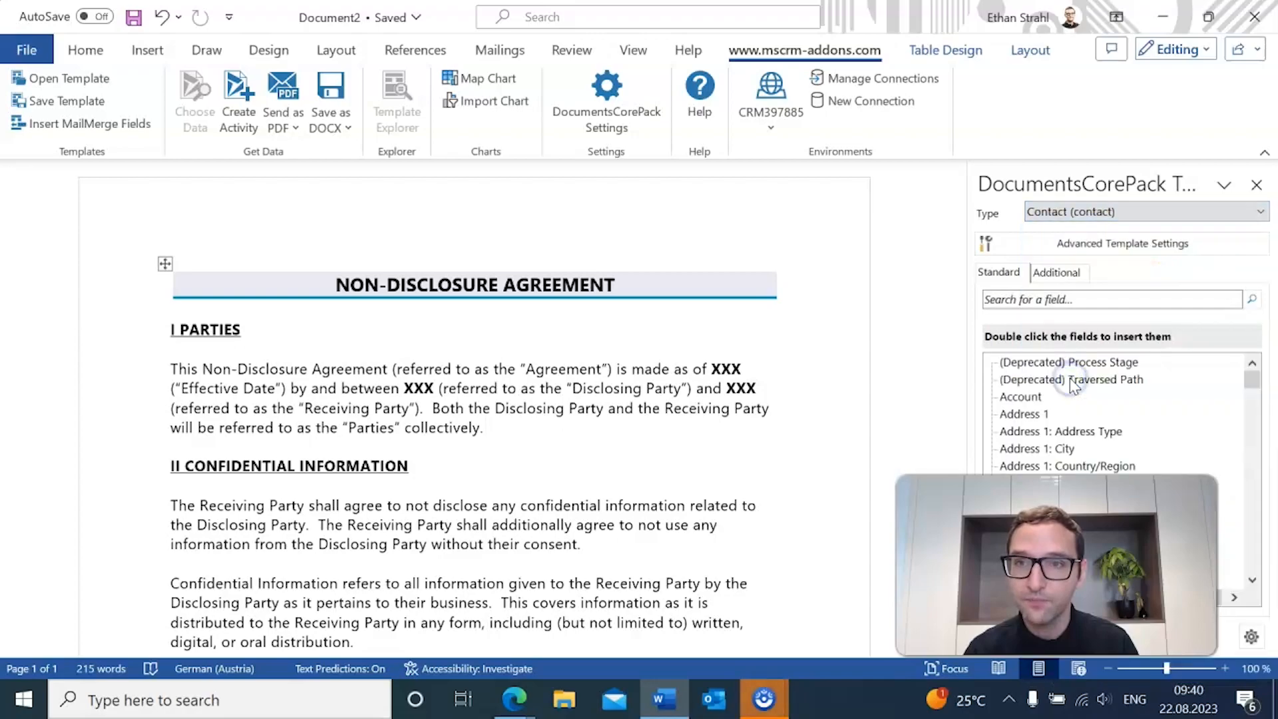
# Set the document name and subject pattern to 'NDA' in the advanced template settings and save the settings.
pyautogui.click(1134, 245)
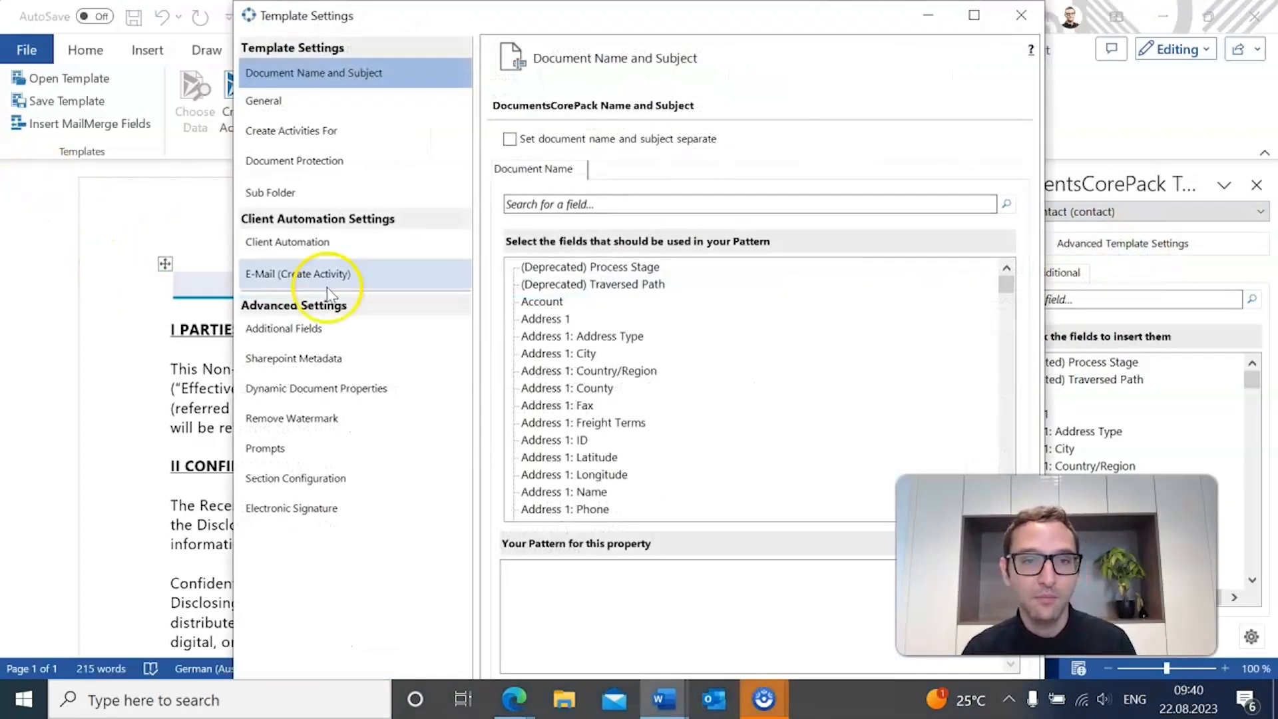
pyautogui.click(576, 611)
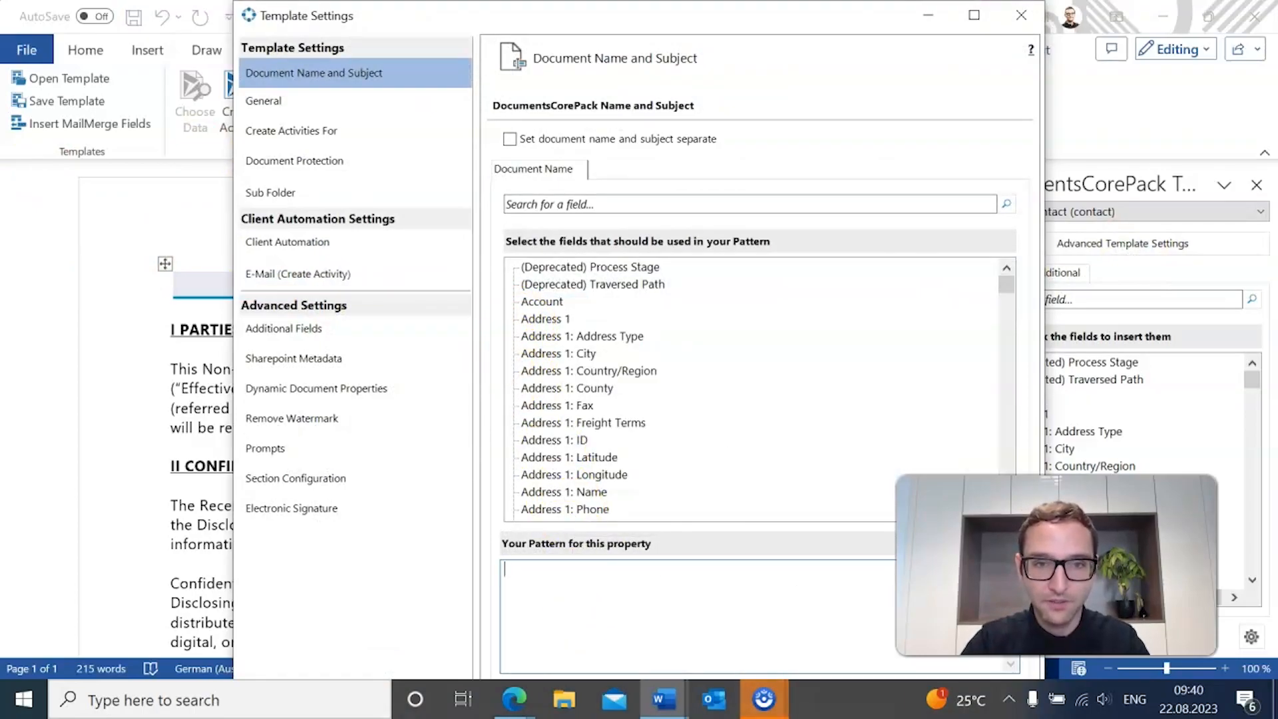
pyautogui.click(1142, 702)
pyautogui.click(1146, 584)
pyautogui.click(570, 586)
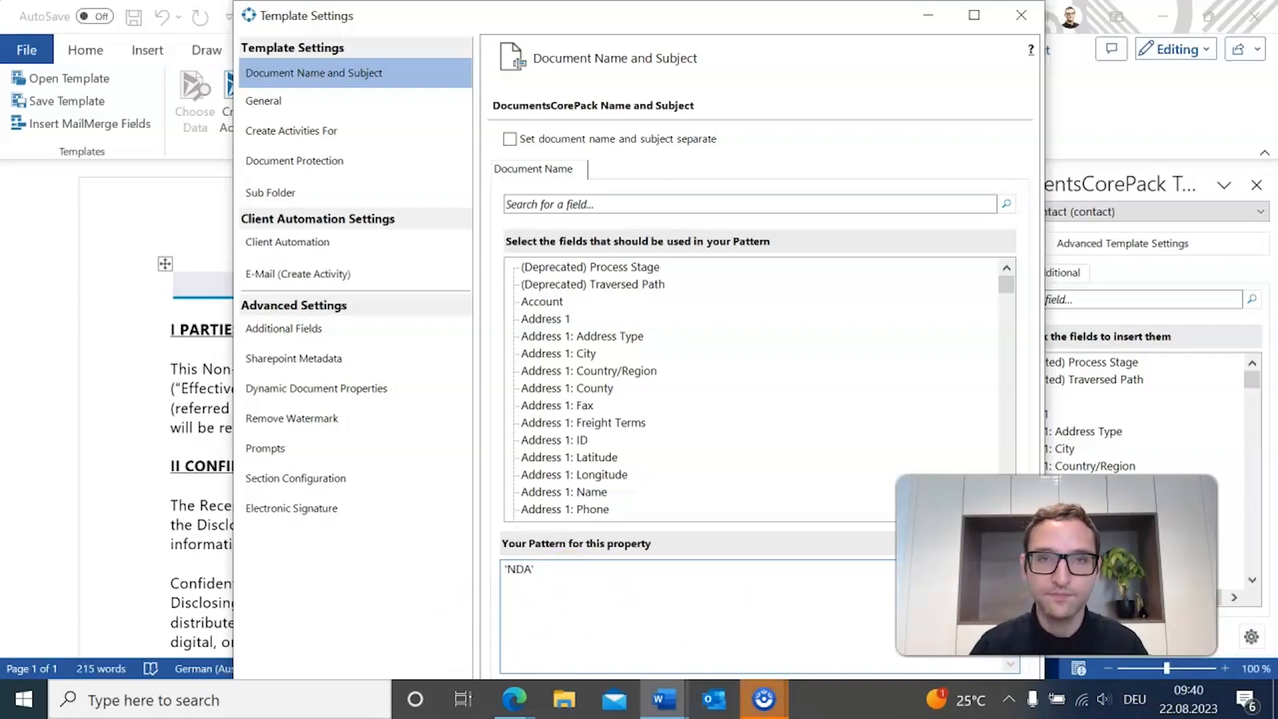
pyautogui.moveTo(730, 19); pyautogui.dragTo(541, 27)
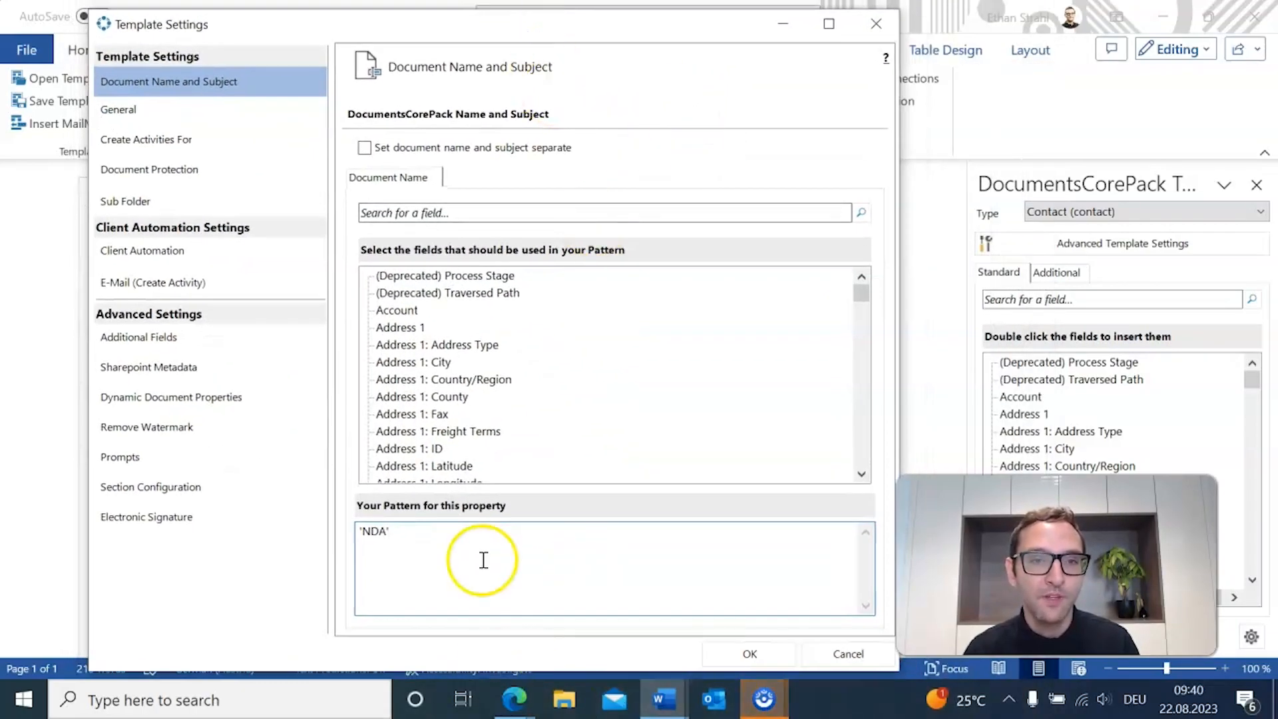
pyautogui.moveTo(384, 542); pyautogui.dragTo(308, 536)
pyautogui.click(720, 549)
pyautogui.click(750, 655)
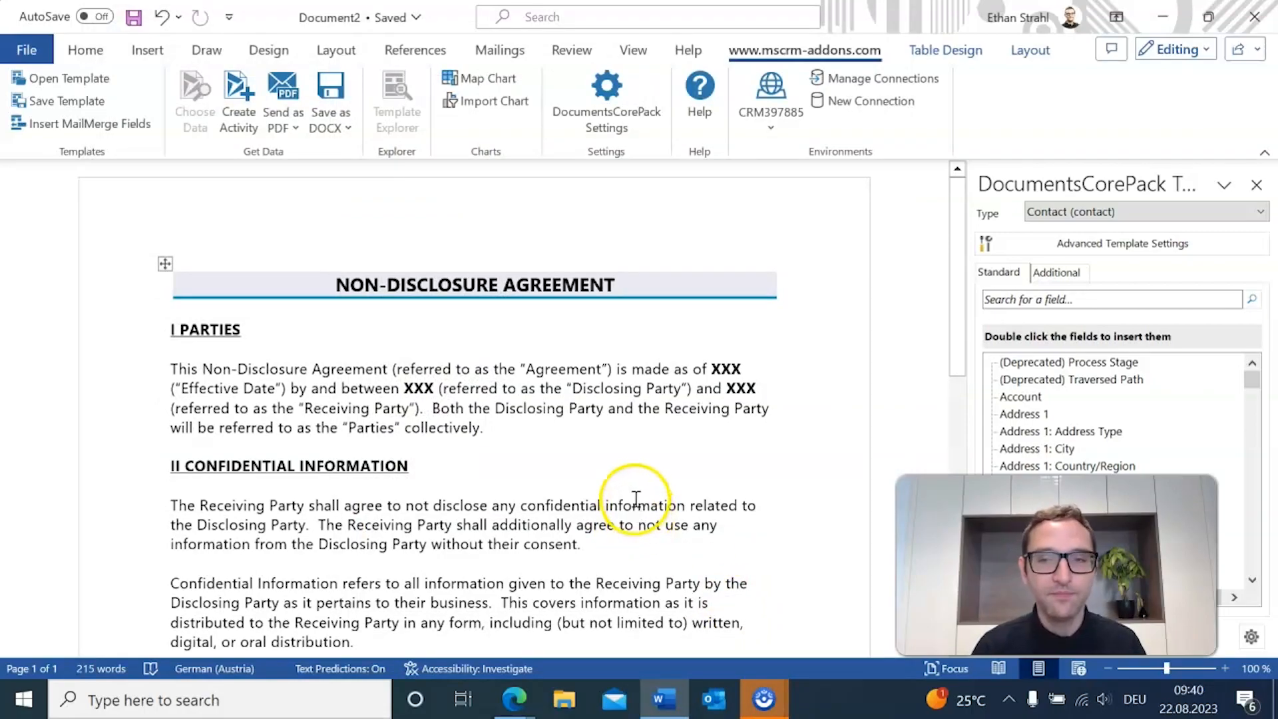
# Replace the effective date's XXX placeholder in the Parties section with an Advanced String computed item using the pattern DATETIME(), followed by a space.
pyautogui.scroll(-2, 639, 460)
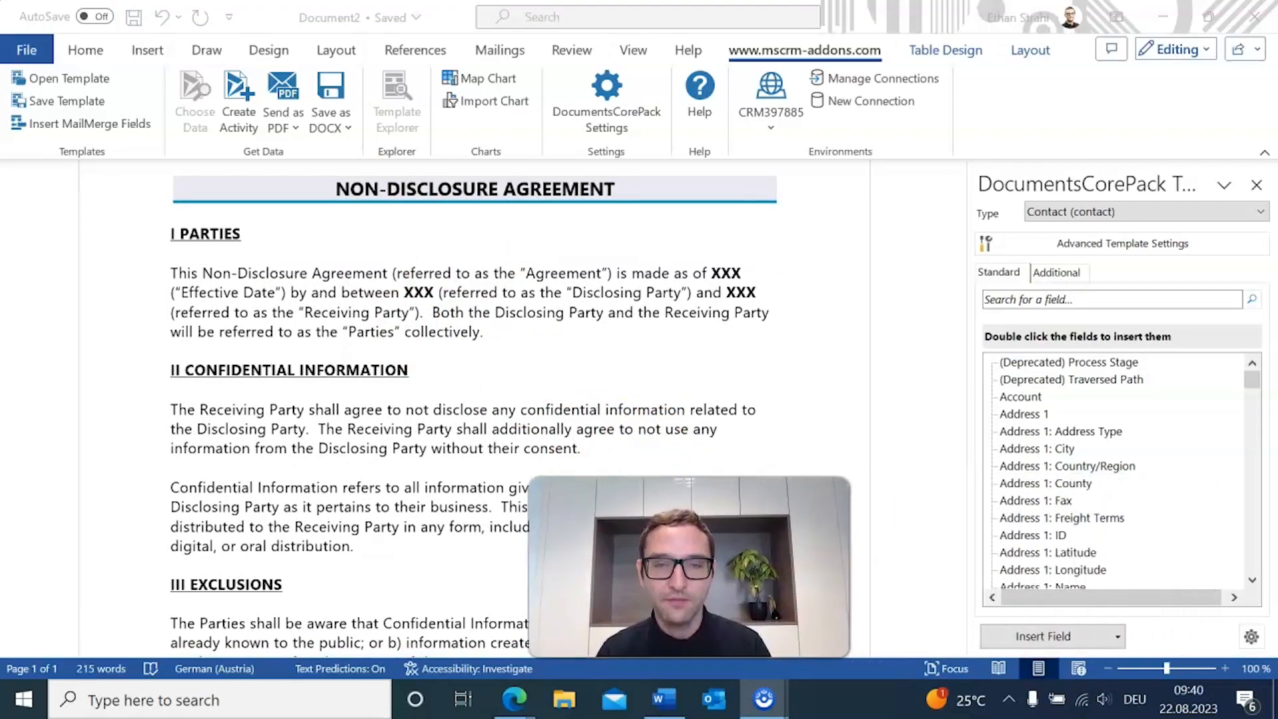
pyautogui.click(734, 250)
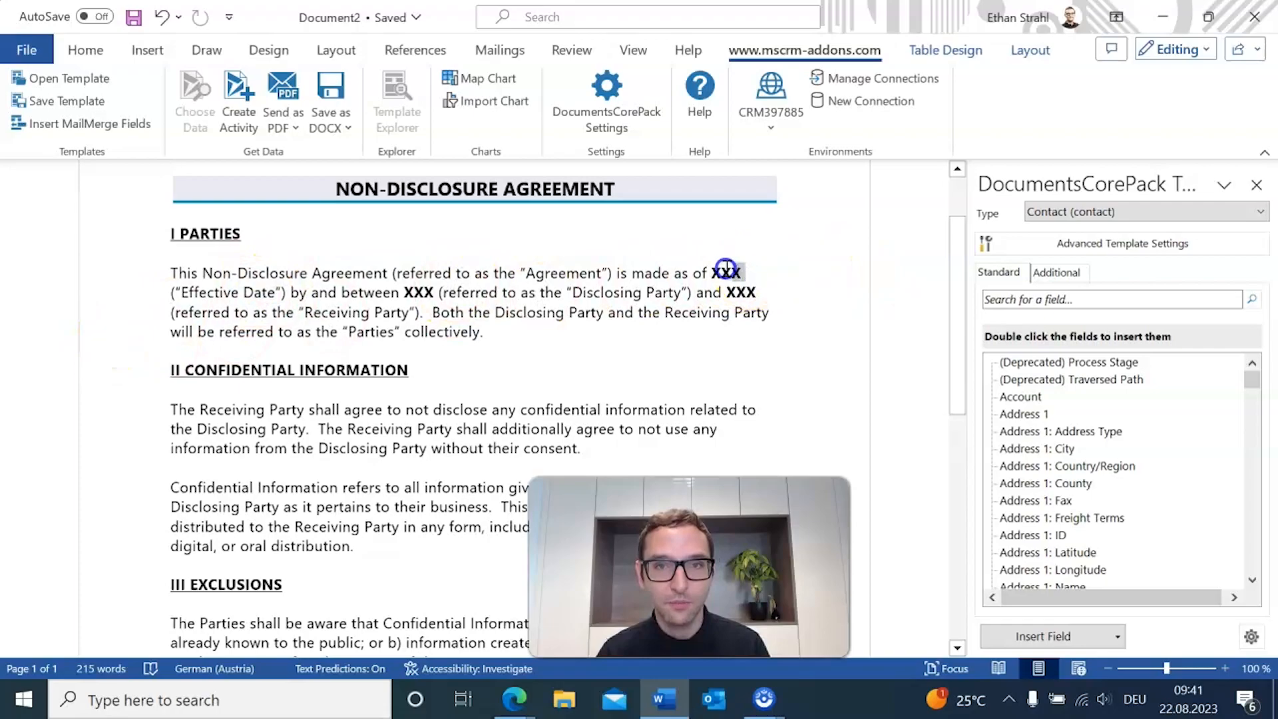
pyautogui.press('Delete')
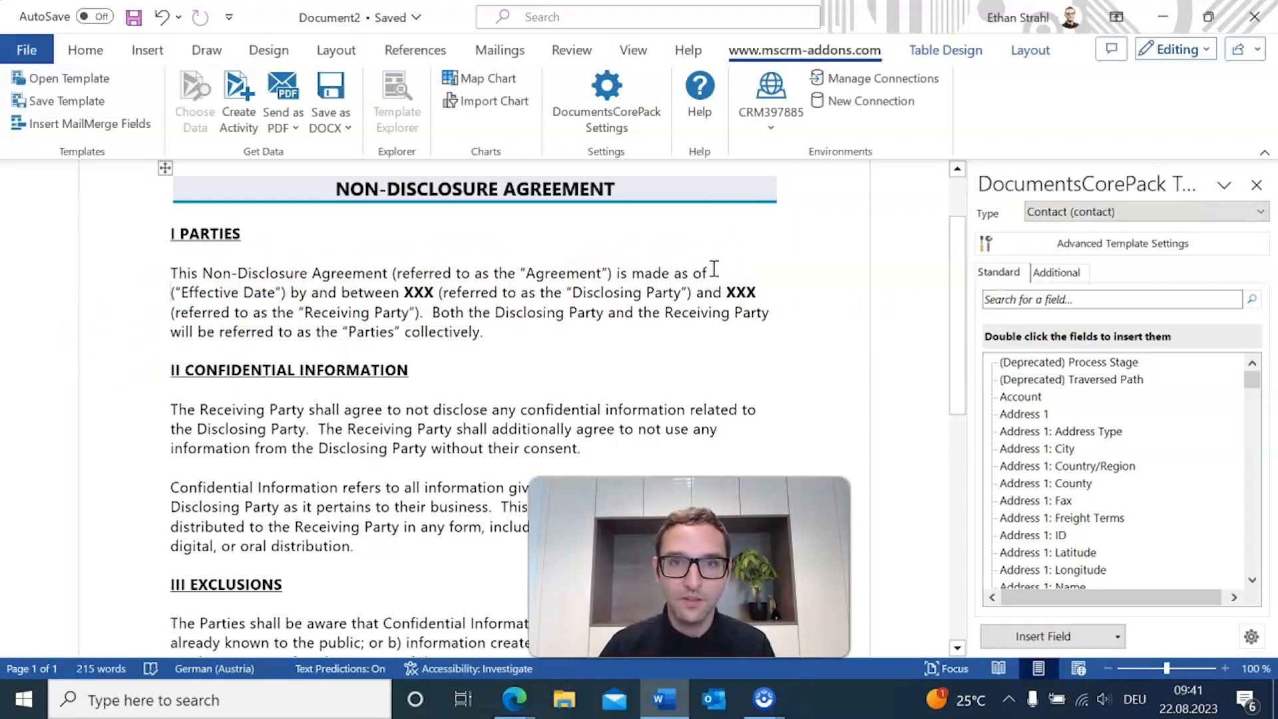
pyautogui.click(713, 273)
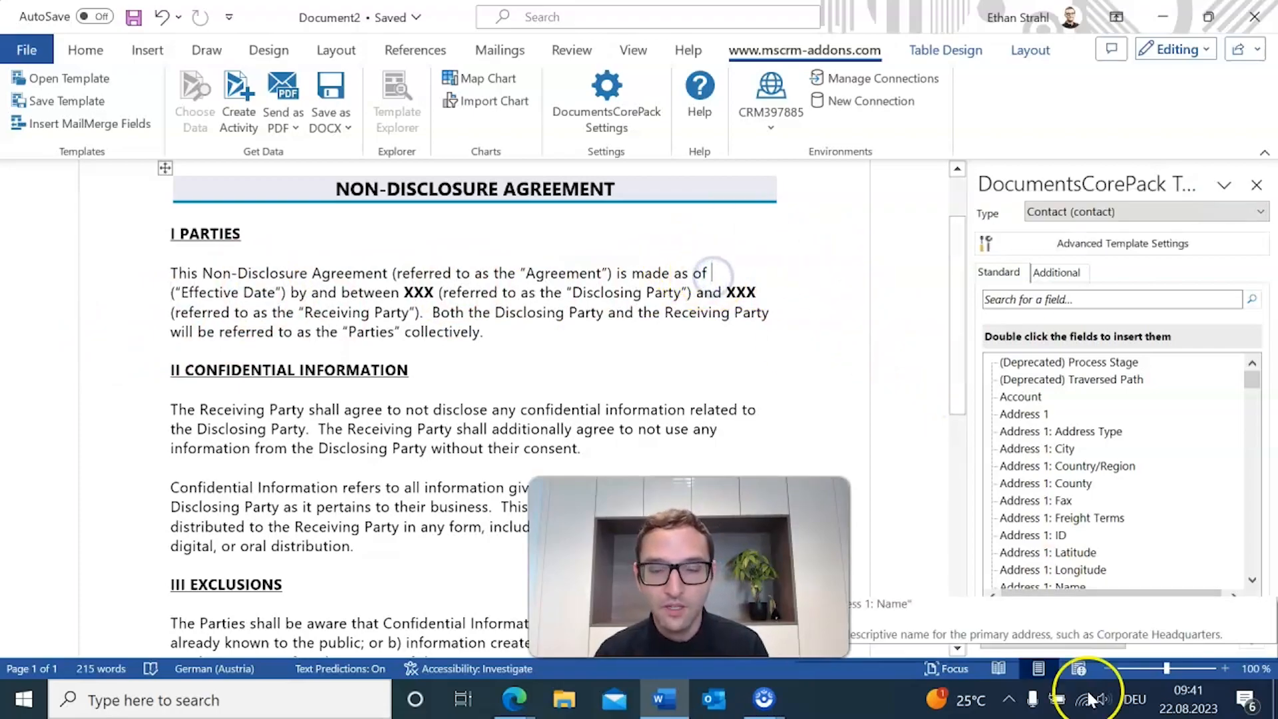
pyautogui.click(1115, 638)
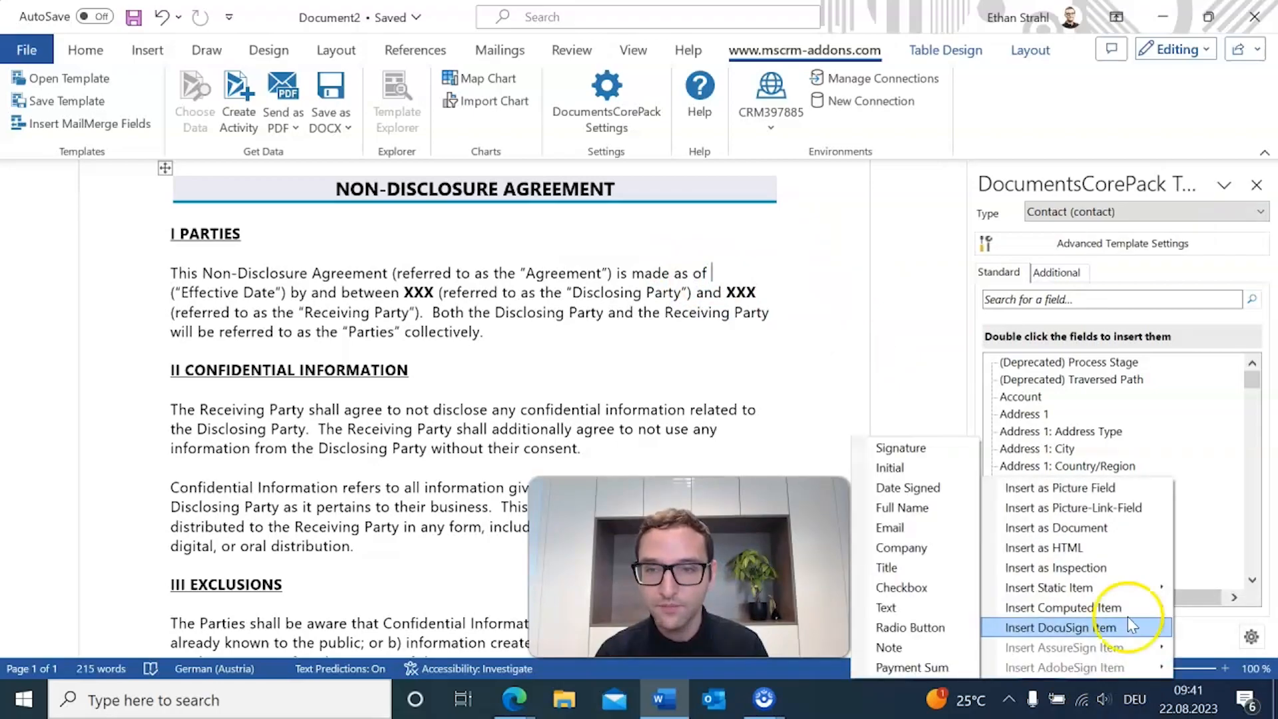
pyautogui.click(1132, 613)
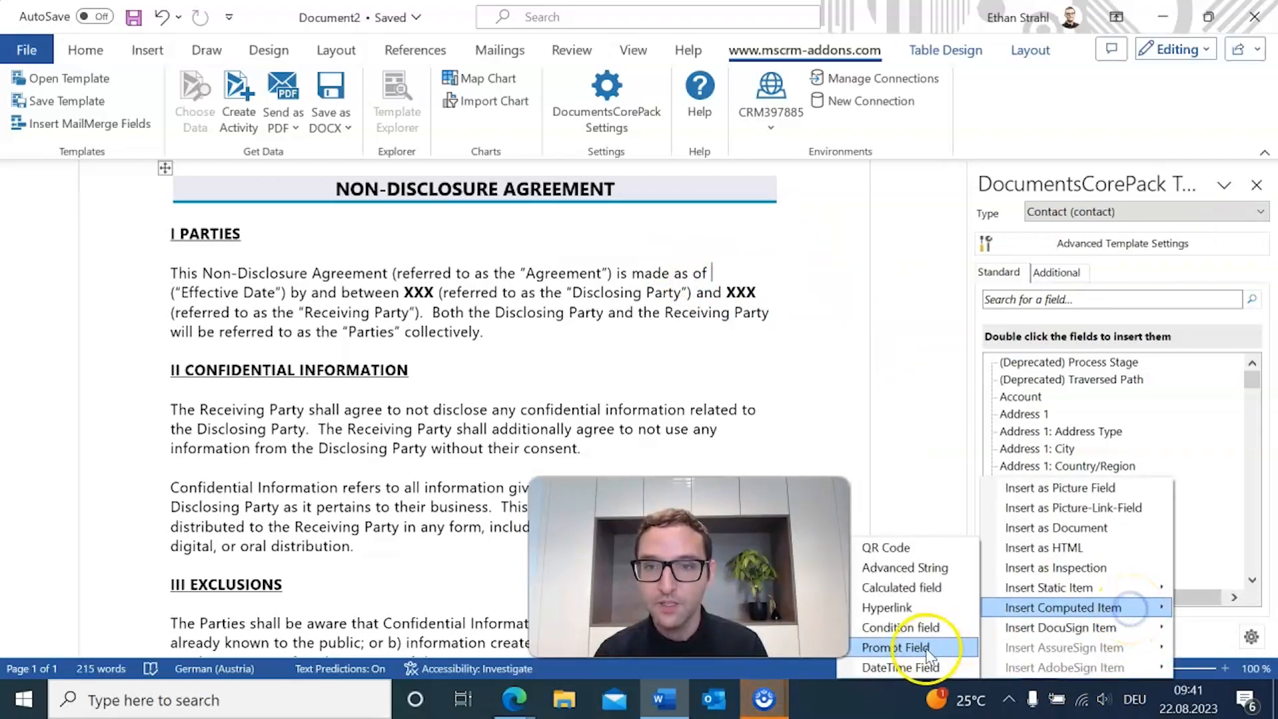
pyautogui.click(906, 567)
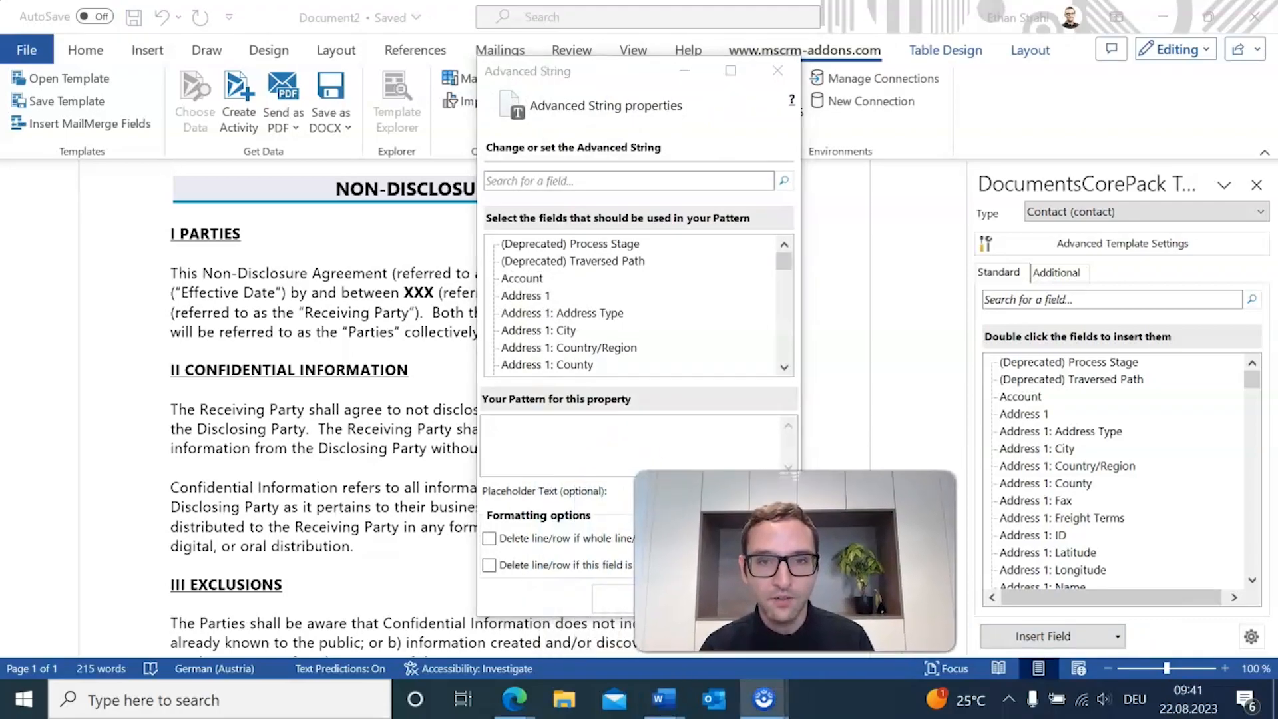
pyautogui.click(576, 468)
pyautogui.write('DATETIME()')
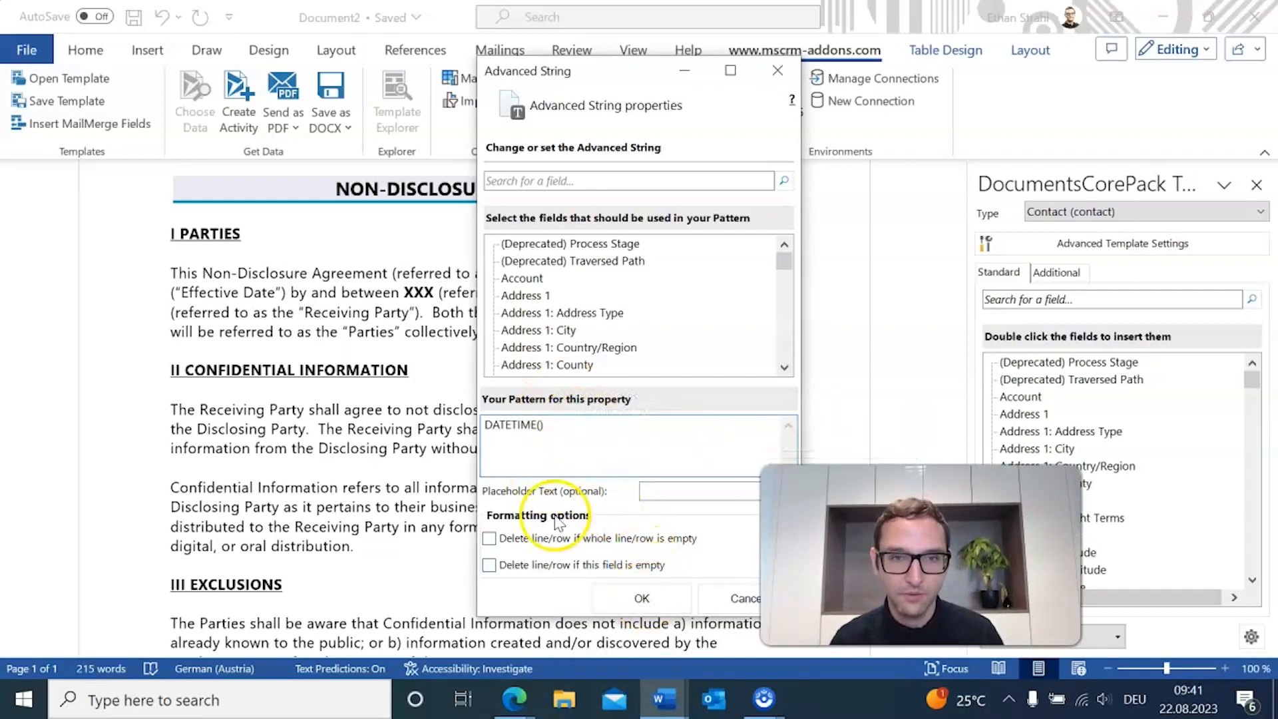
pyautogui.click(639, 599)
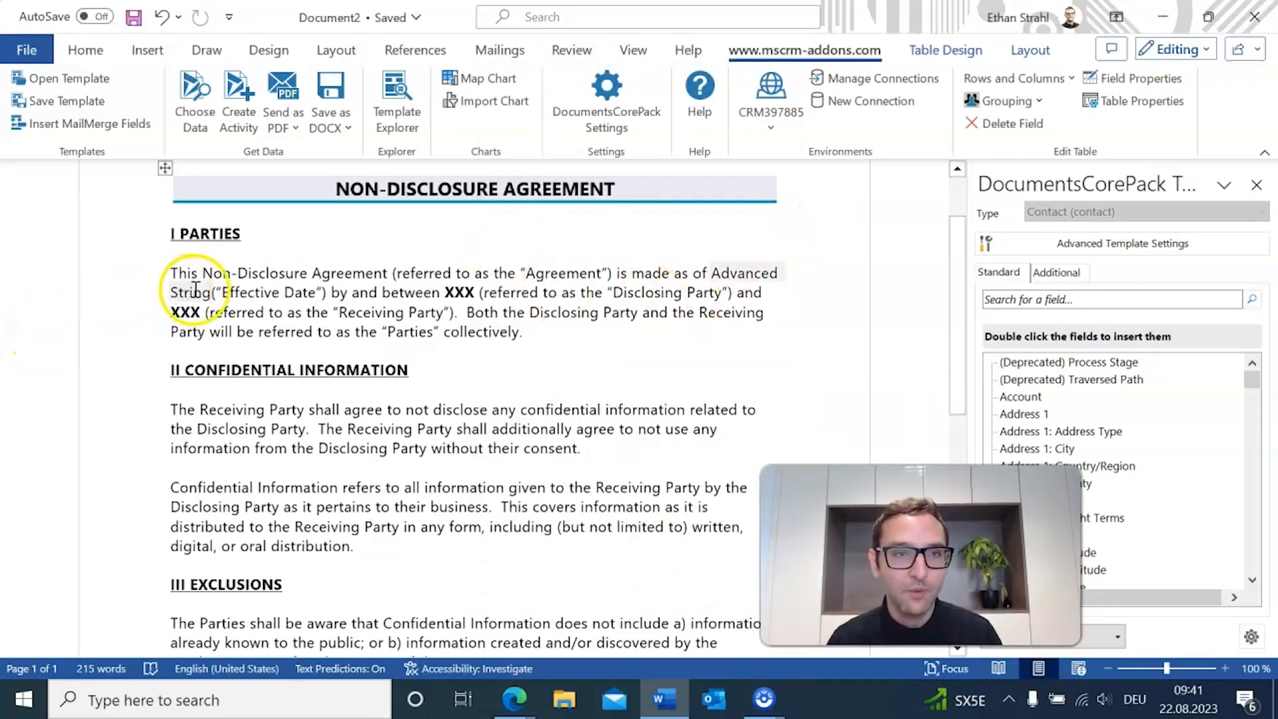
pyautogui.press('Right')
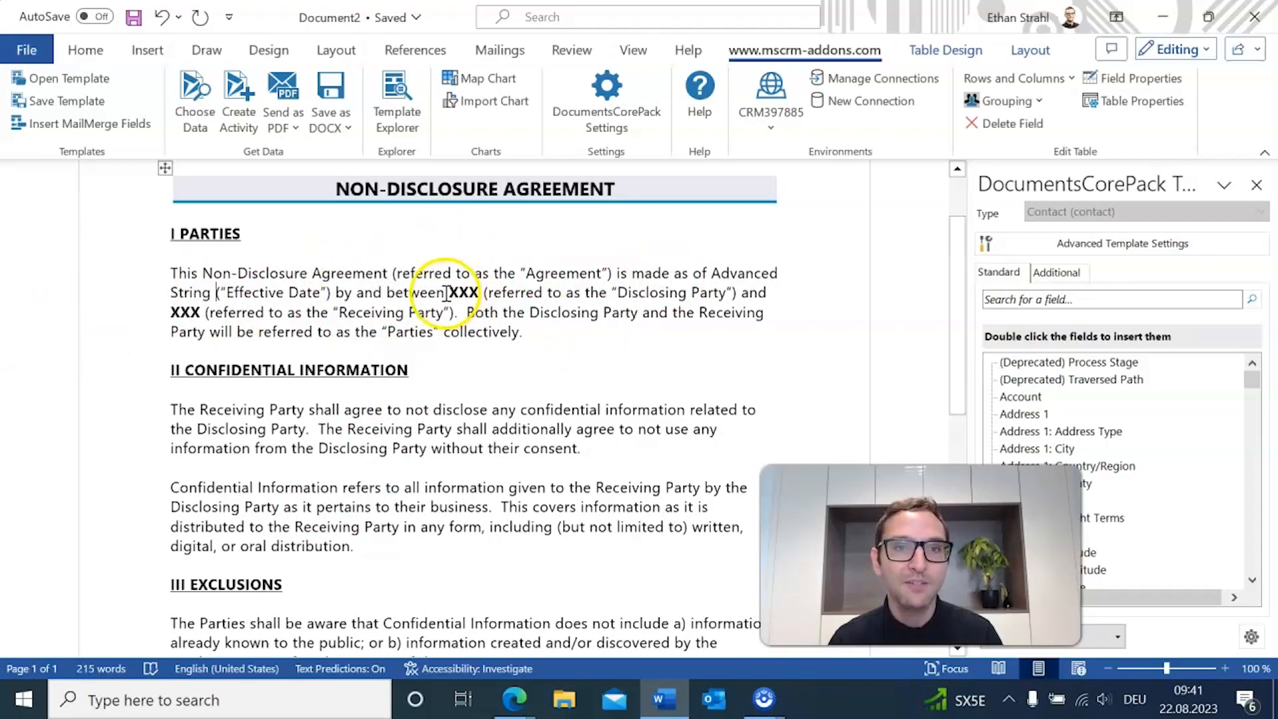
pyautogui.moveTo(633, 283); pyautogui.dragTo(713, 293)
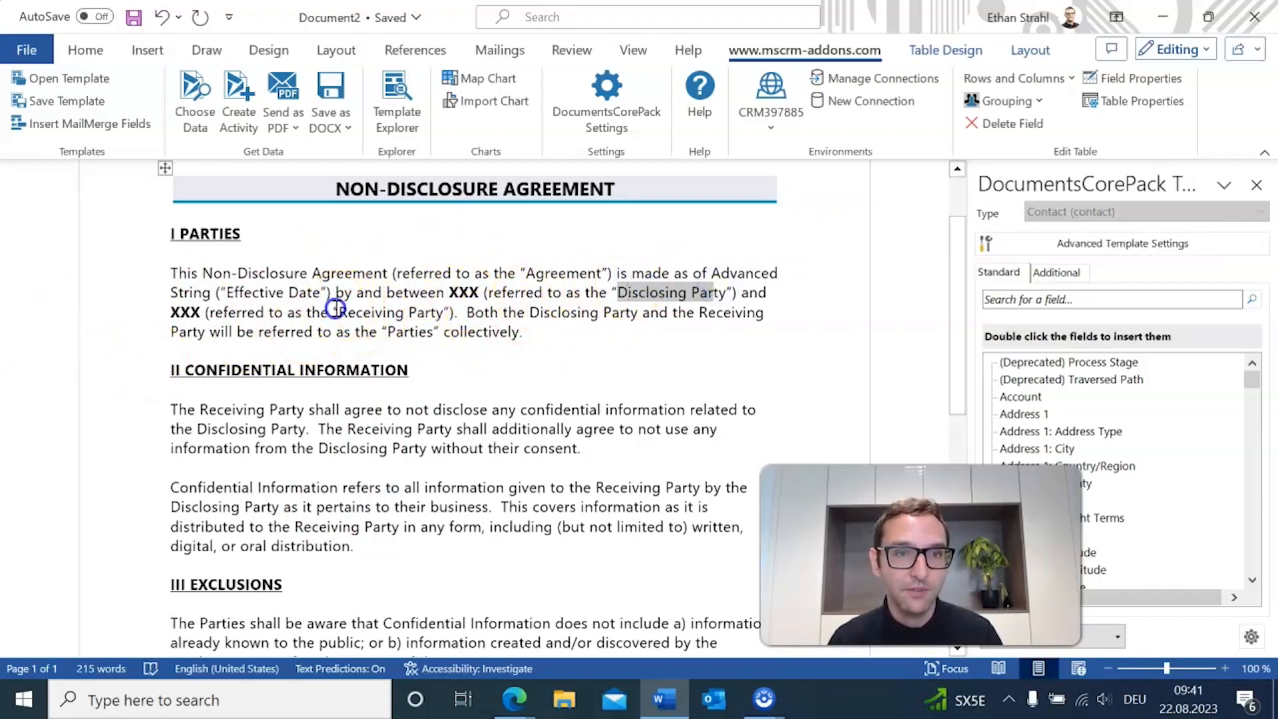
pyautogui.moveTo(337, 312); pyautogui.dragTo(468, 314)
pyautogui.click(580, 323)
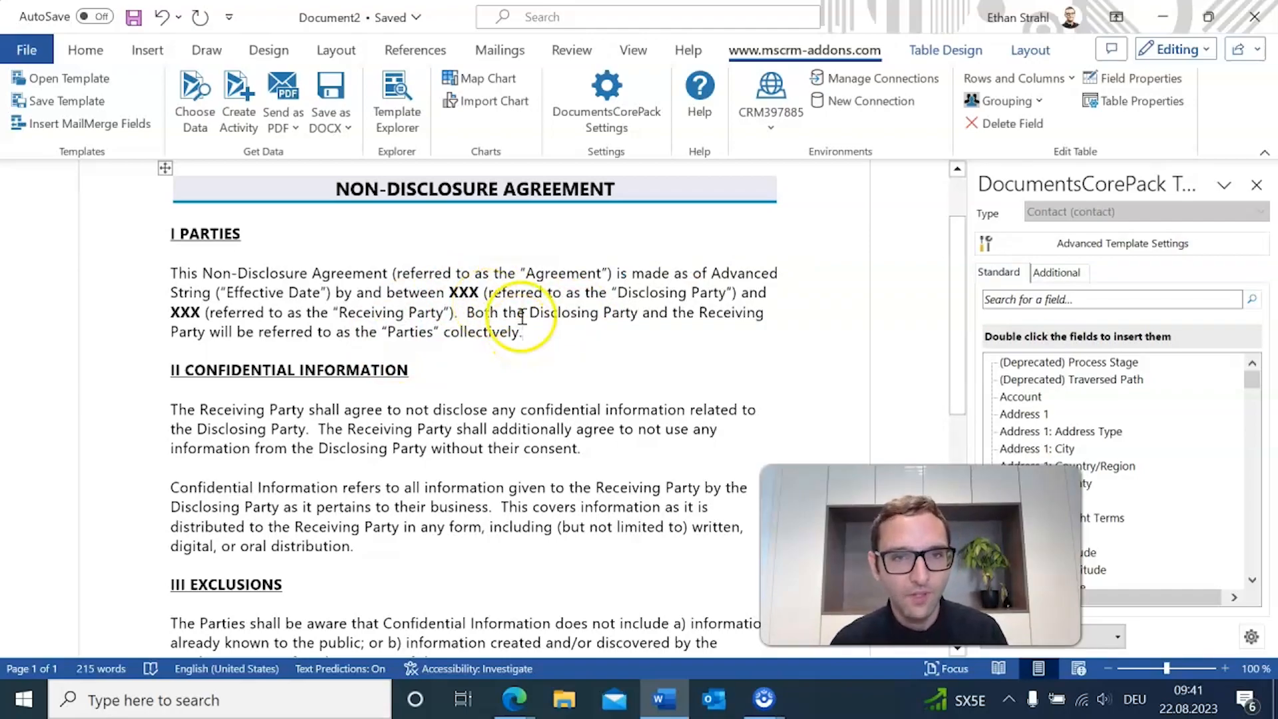
# Replace the disclosing party's XXX placeholder in the Parties section with a DocuSign Company item.
pyautogui.moveTo(478, 293)
pyautogui.mouseDown()
pyautogui.moveTo(443, 291)
pyautogui.moveTo(456, 294)
pyautogui.mouseUp()
pyautogui.press('Delete')
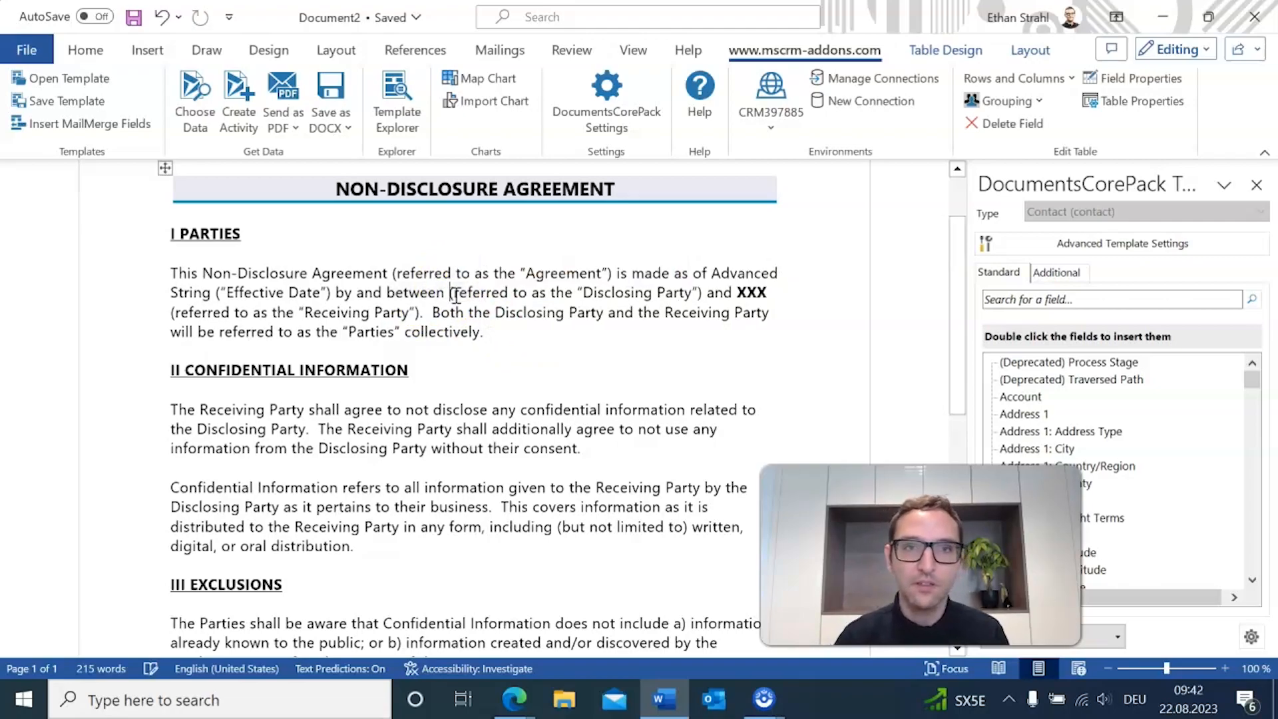
pyautogui.moveTo(921, 555); pyautogui.dragTo(693, 549)
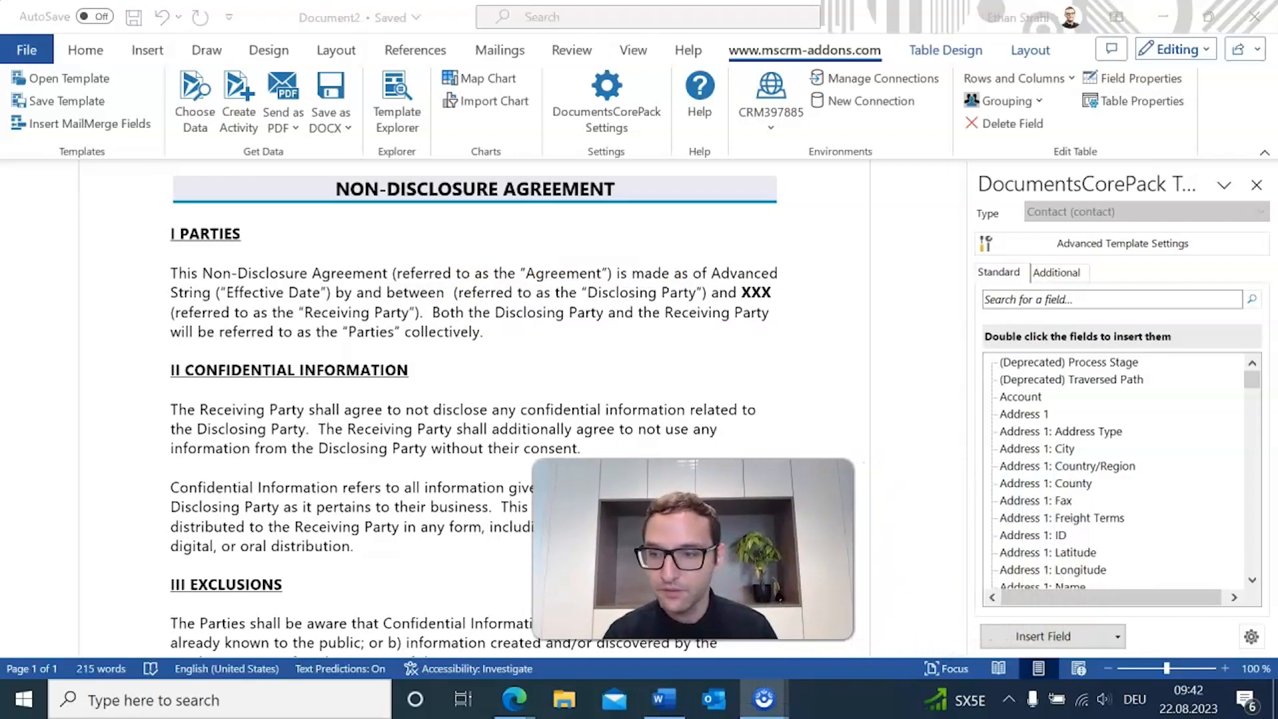
pyautogui.click(1118, 637)
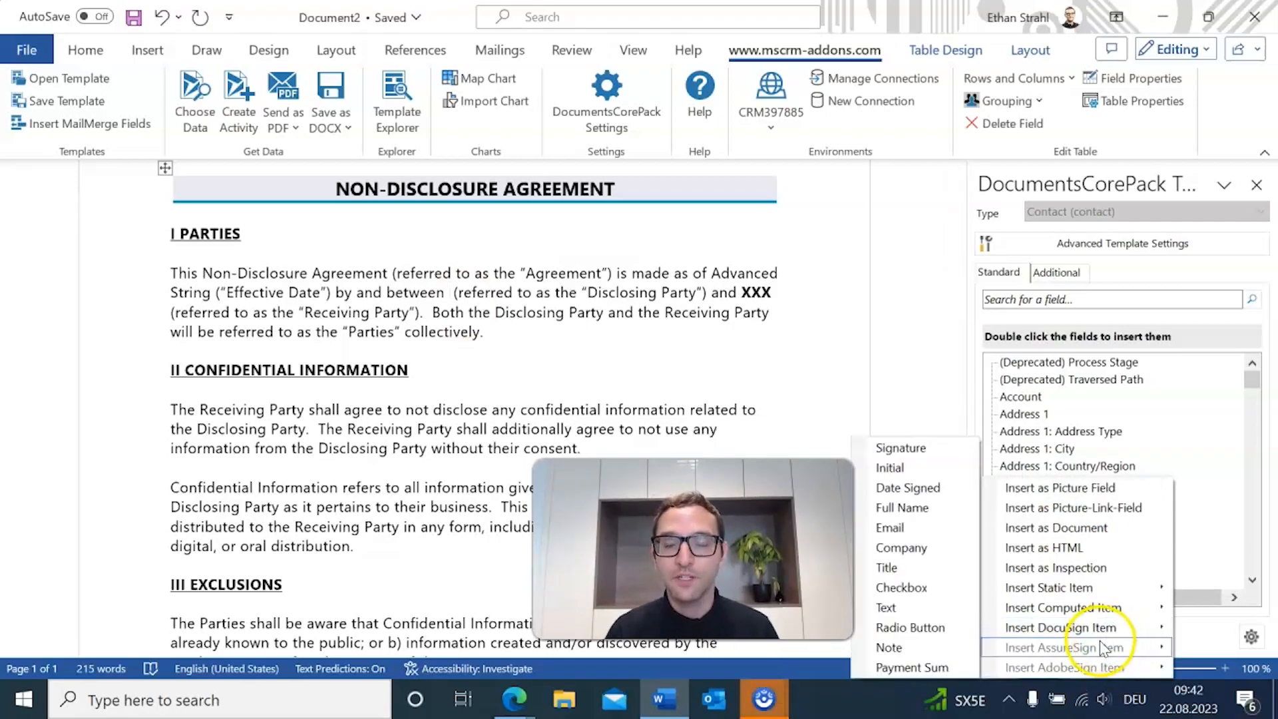
pyautogui.moveTo(1067, 632)
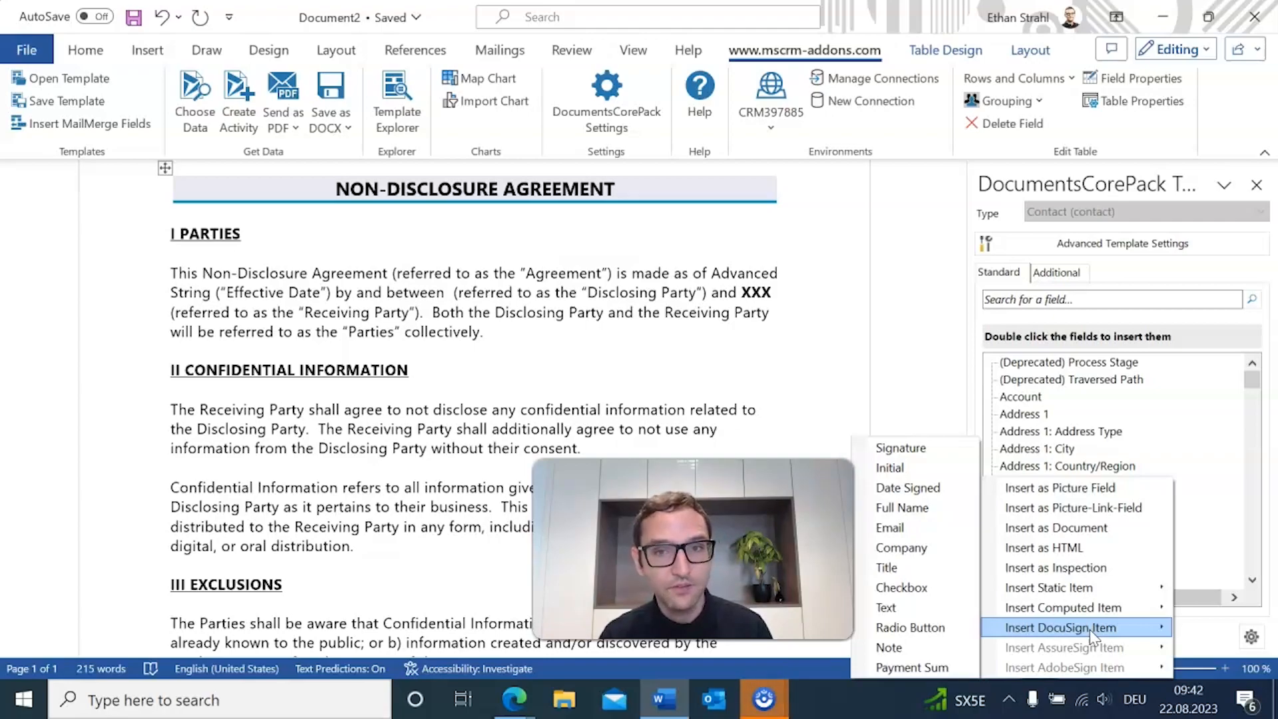
pyautogui.click(891, 547)
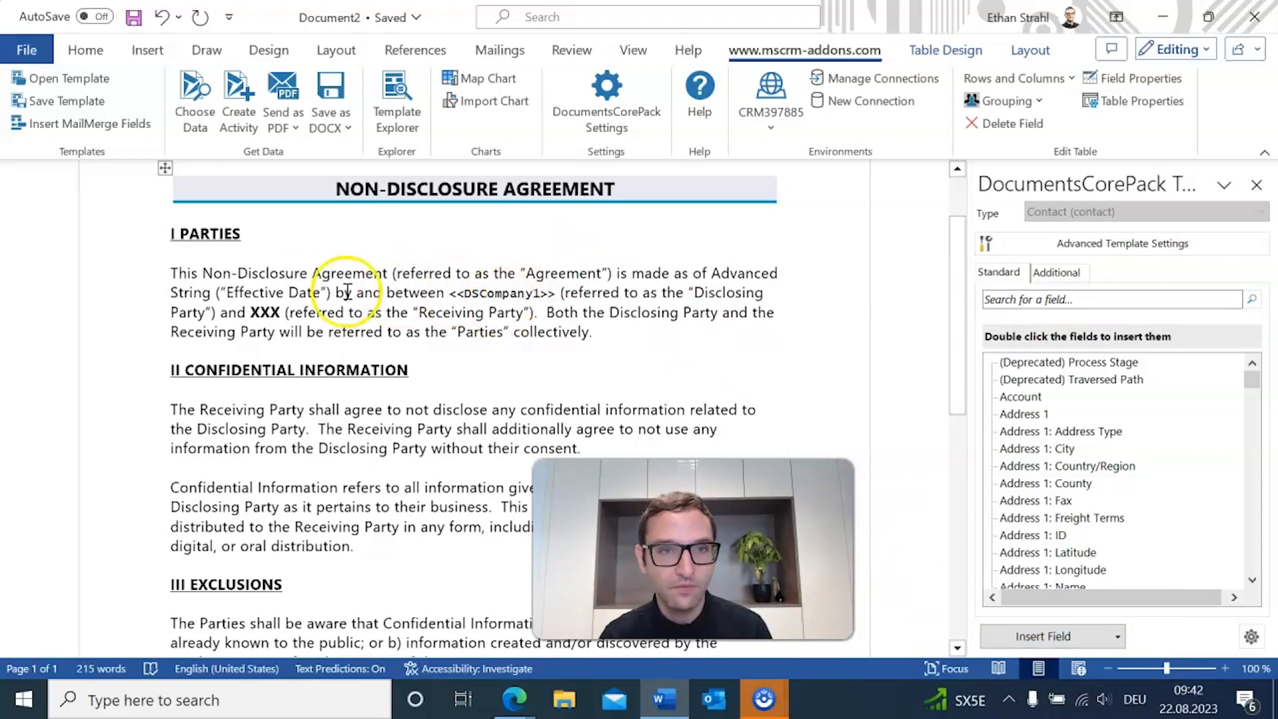
# Replace the receiving party's XXX placeholder in the Parties section with a DocuSign Company item.
pyautogui.doubleClick(264, 307)
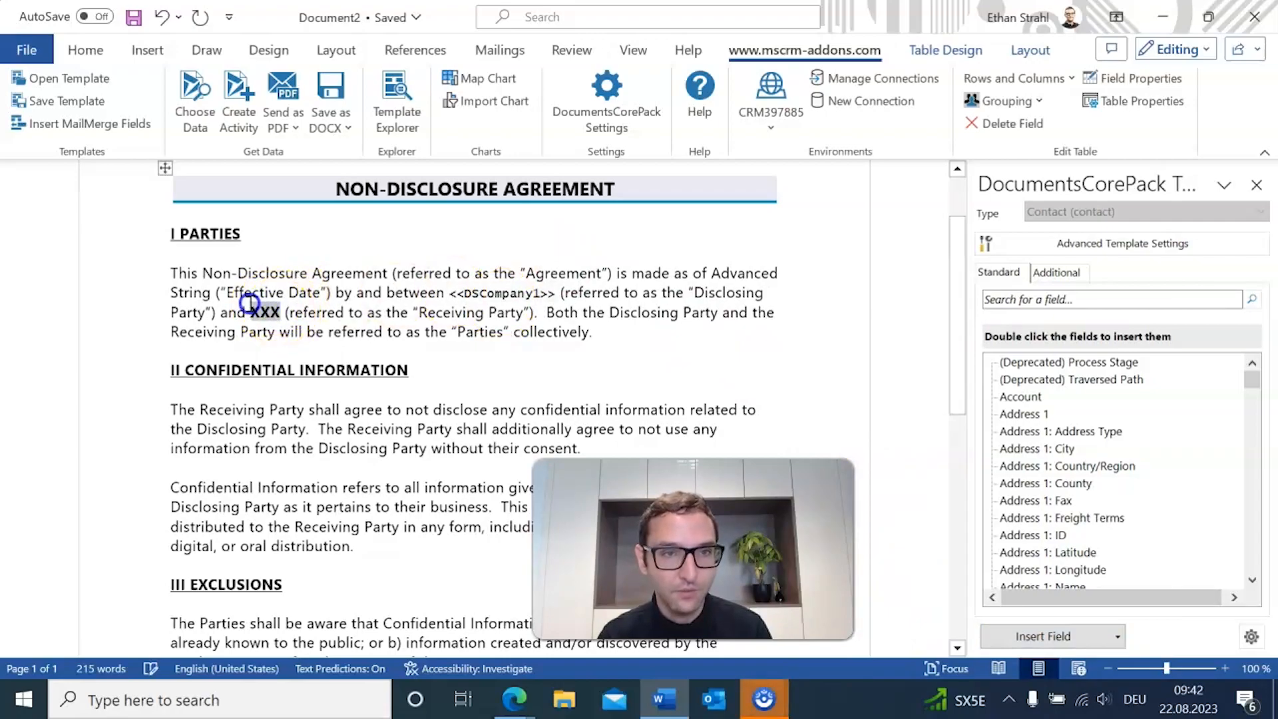
pyautogui.press('Delete')
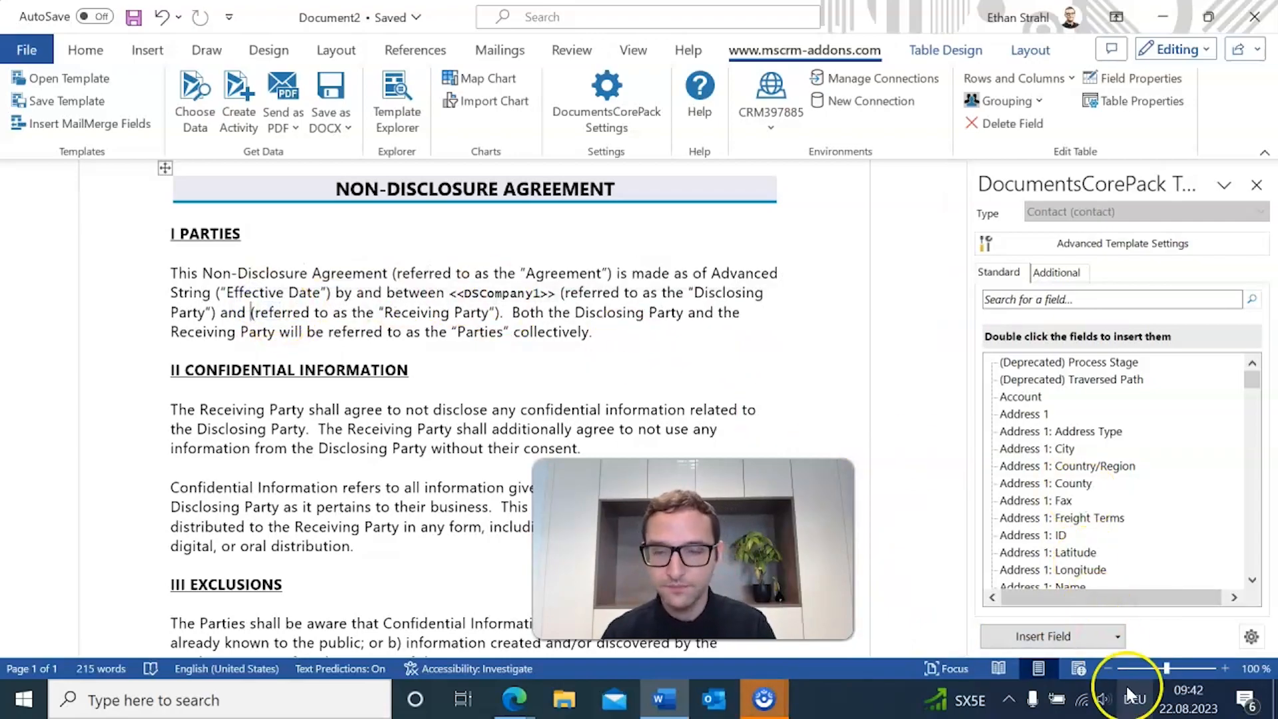
pyautogui.click(1118, 637)
pyautogui.moveTo(1065, 629)
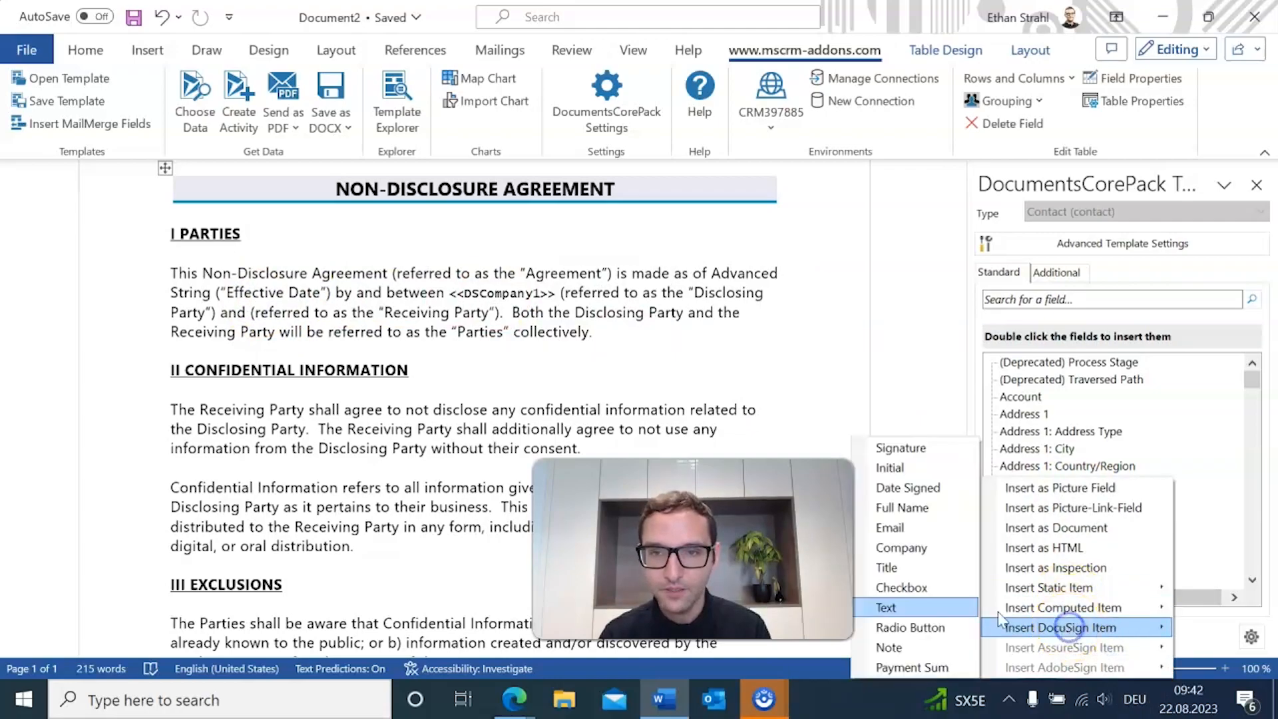
pyautogui.click(897, 547)
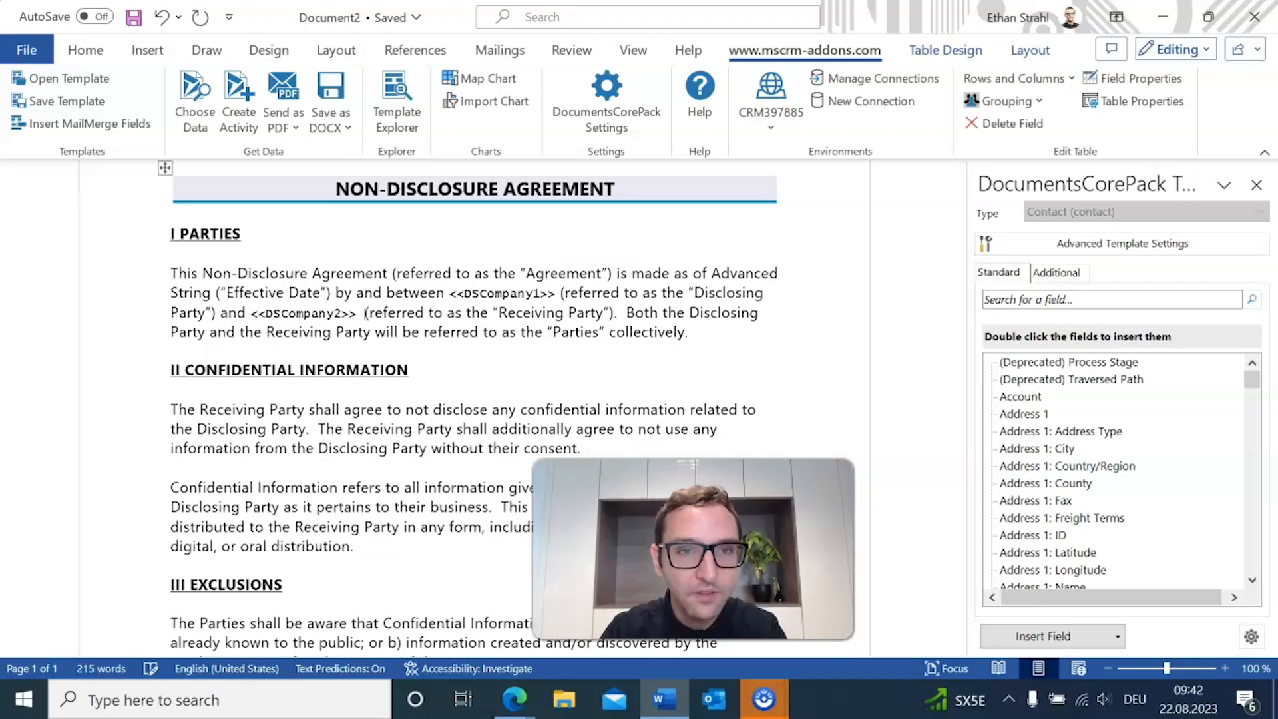
pyautogui.click(306, 305)
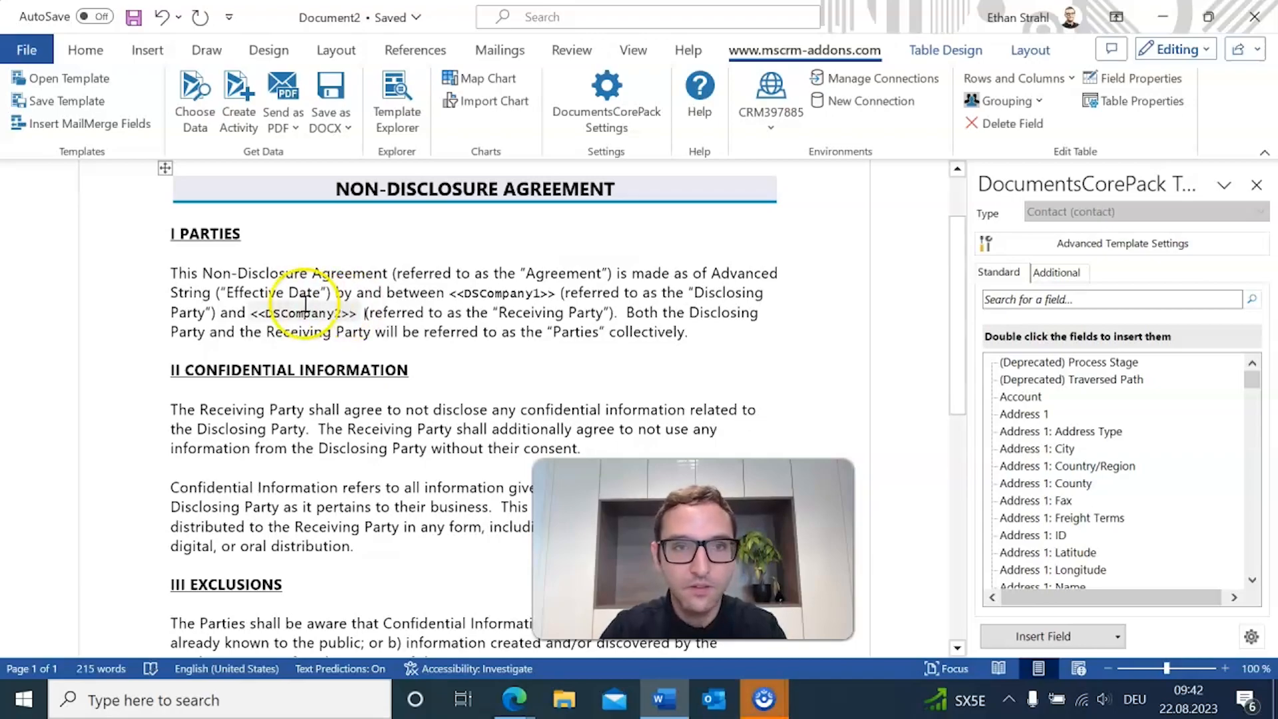
pyautogui.press('BackSpace')
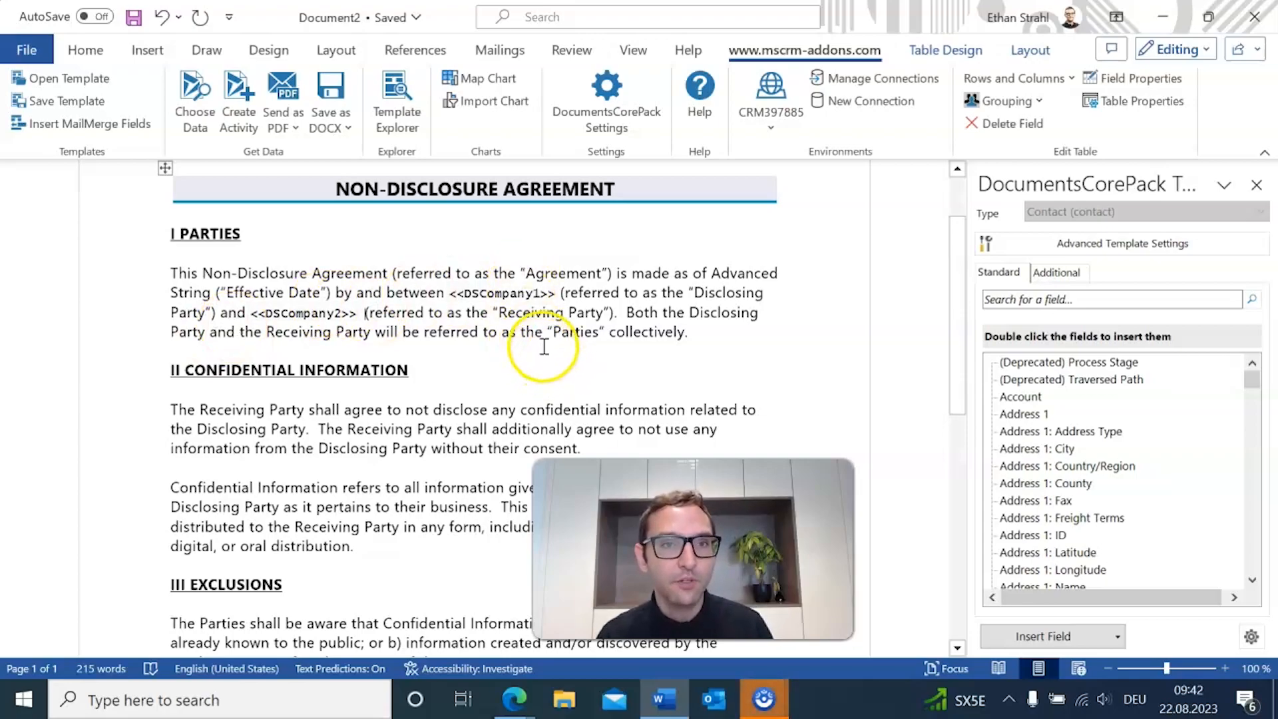
# Assign the disclosing party's DSCompany1 field to Signer 1 with sign order 1 in its DocuSign properties.
pyautogui.click(480, 287)
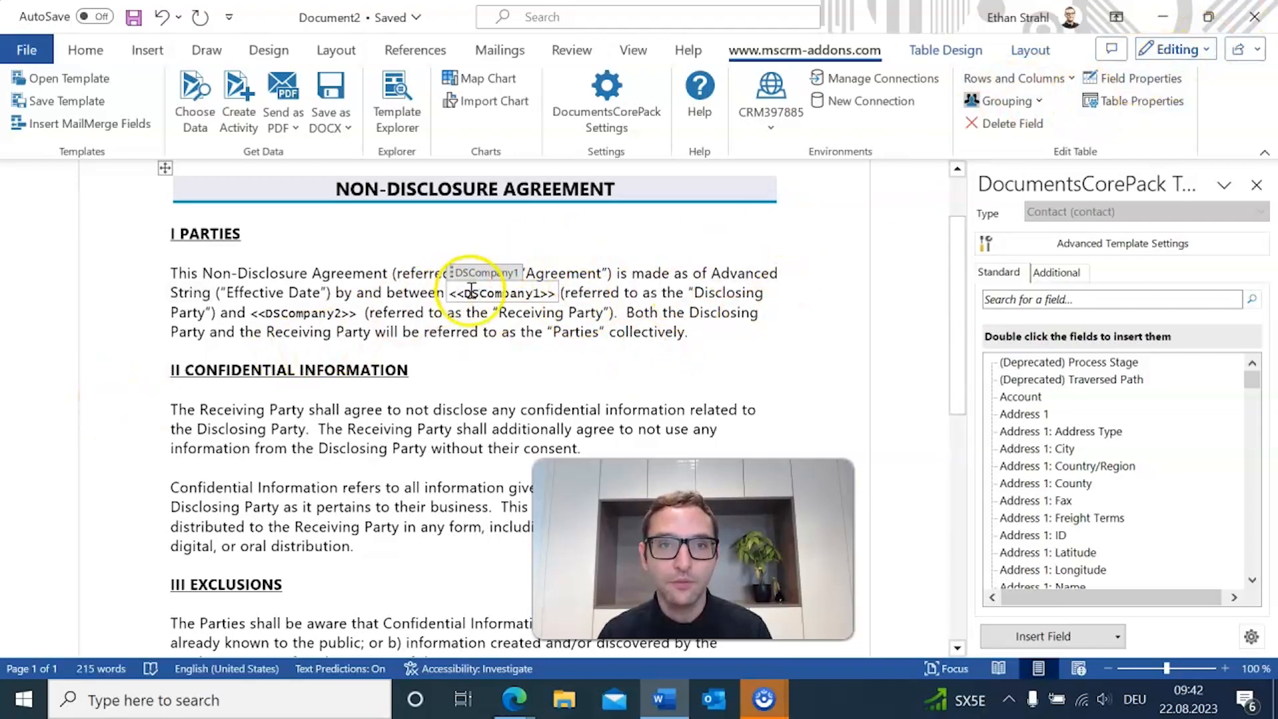
pyautogui.click(1132, 78)
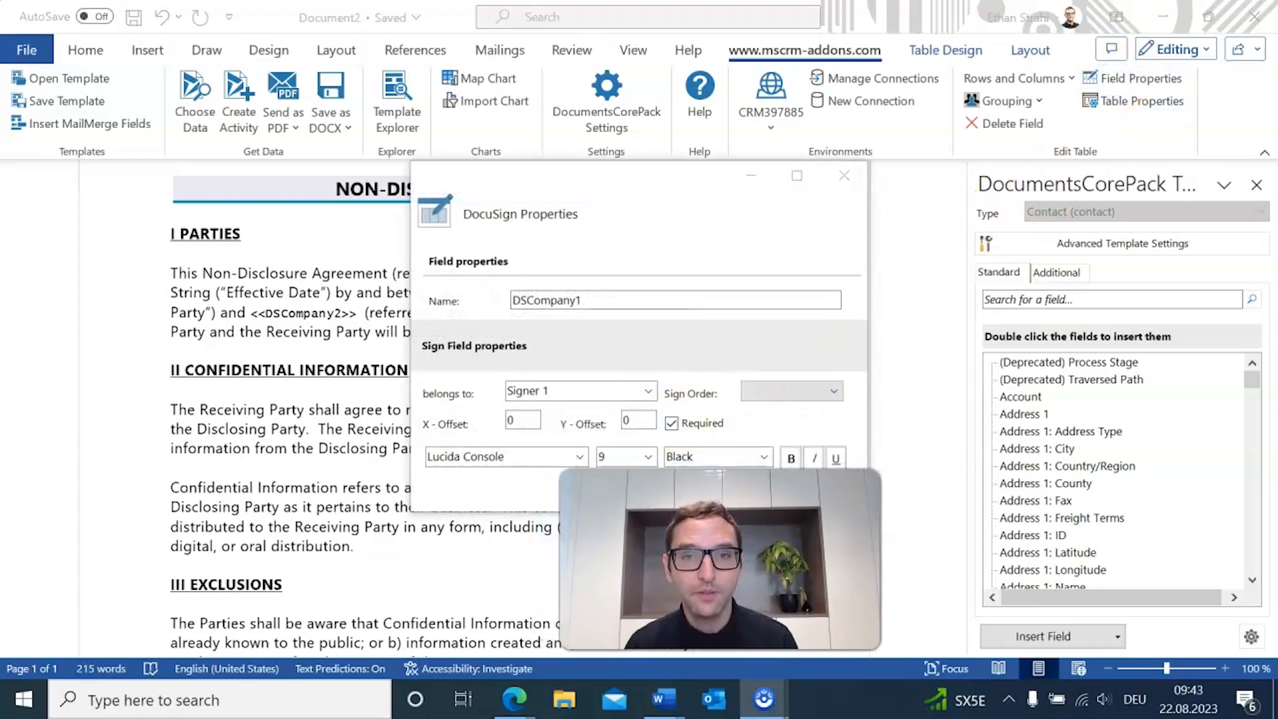
pyautogui.moveTo(573, 185); pyautogui.dragTo(538, 166)
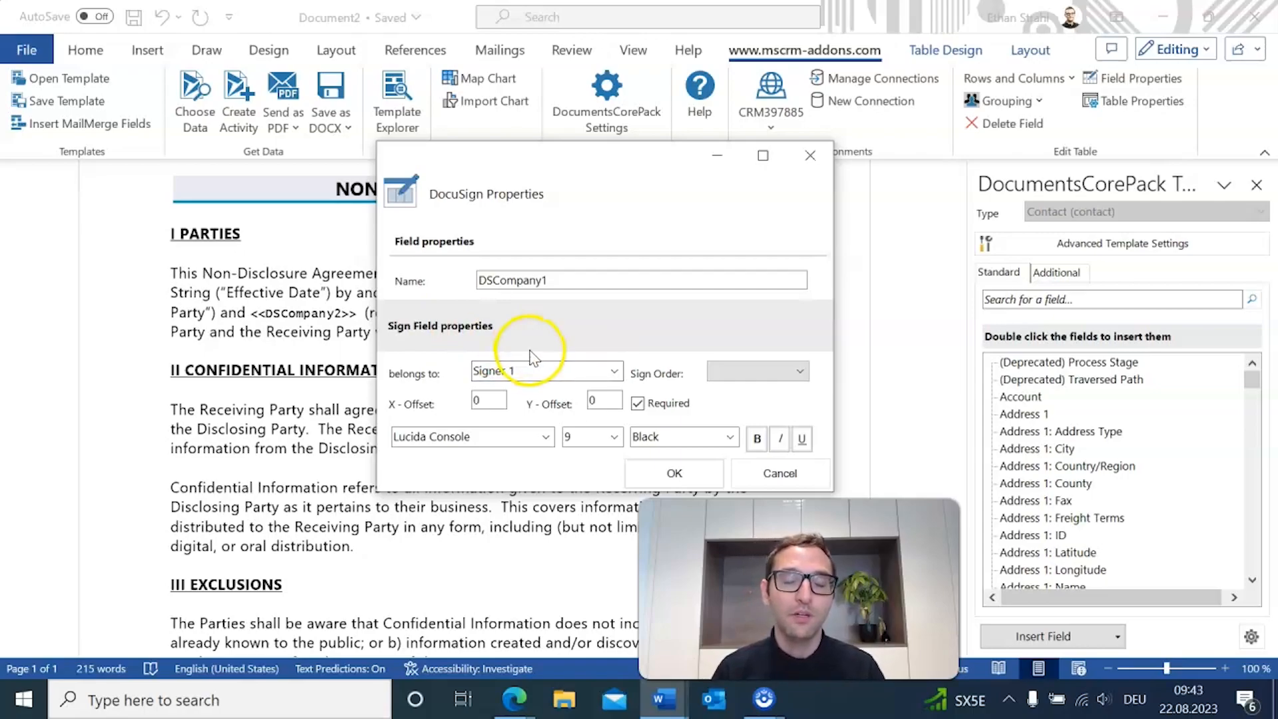
pyautogui.click(531, 372)
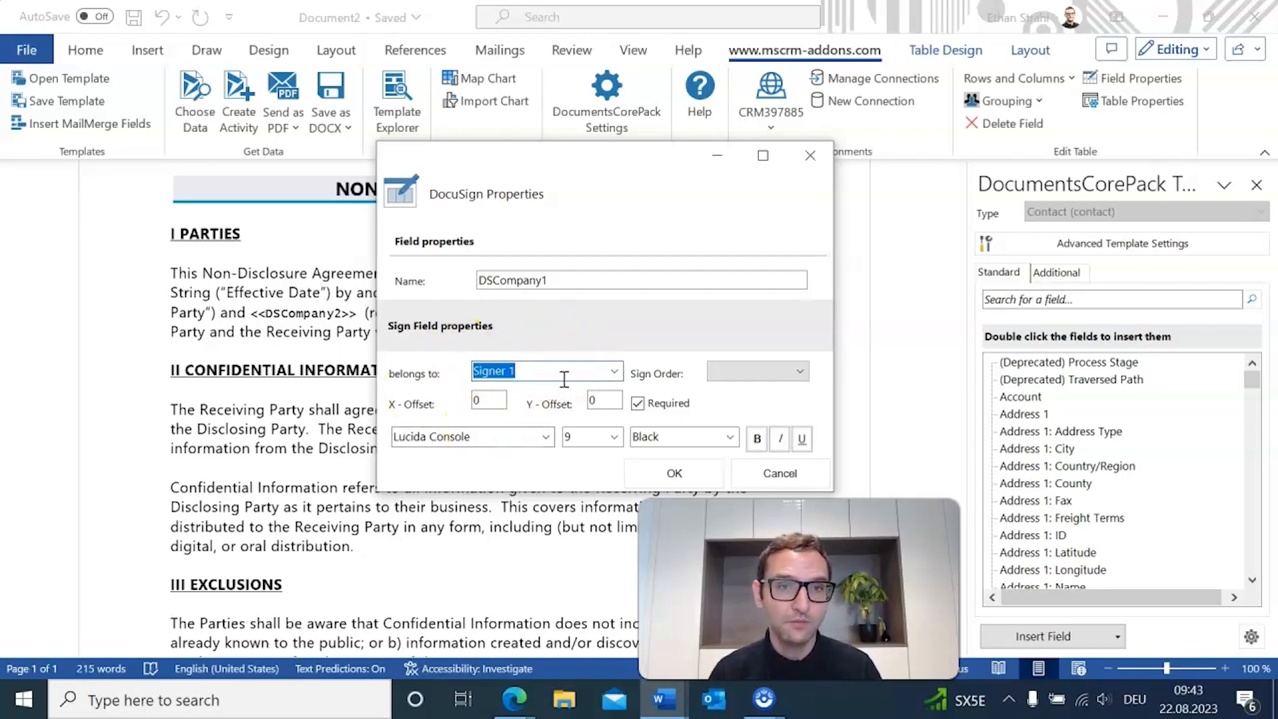
pyautogui.click(614, 370)
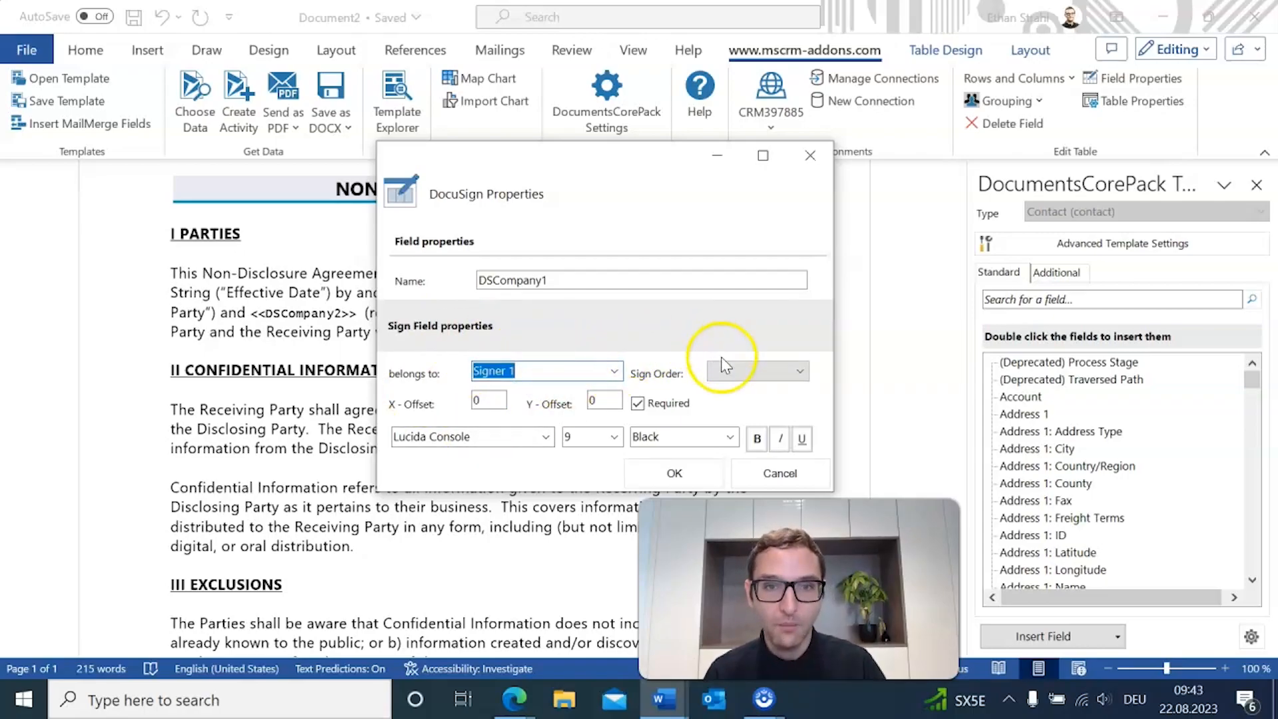
pyautogui.click(739, 370)
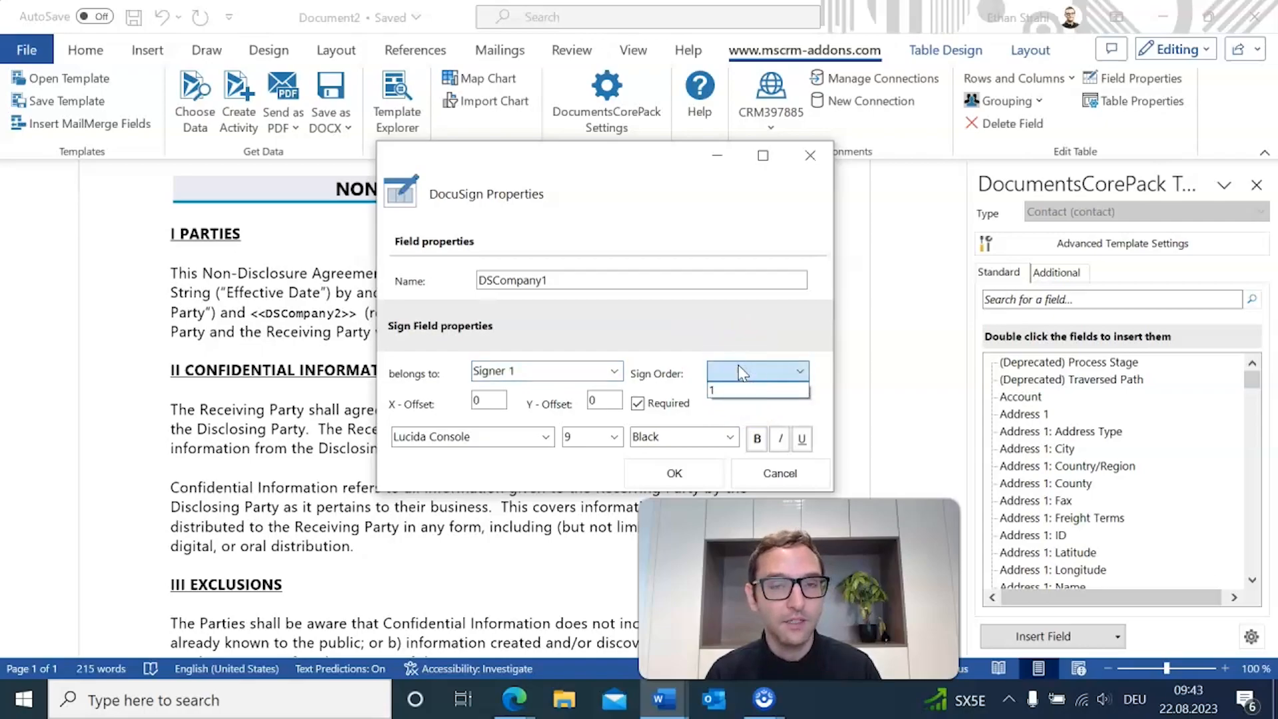
pyautogui.click(739, 405)
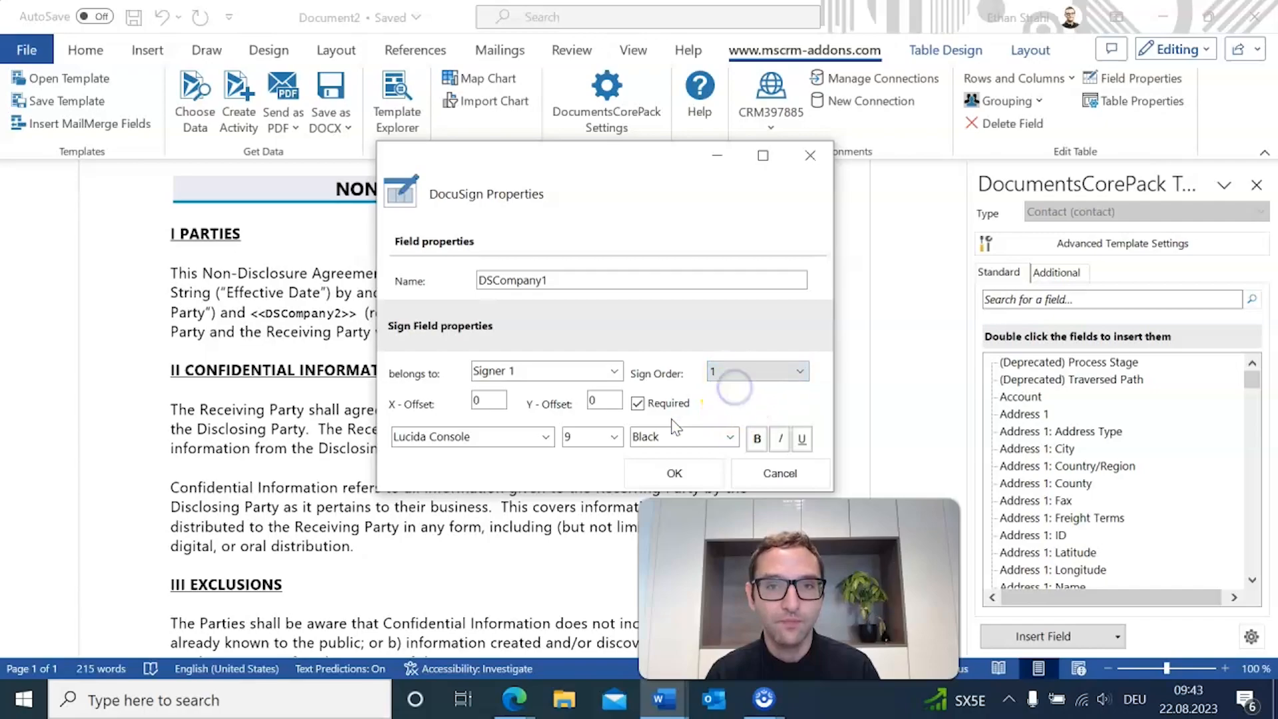
pyautogui.click(646, 478)
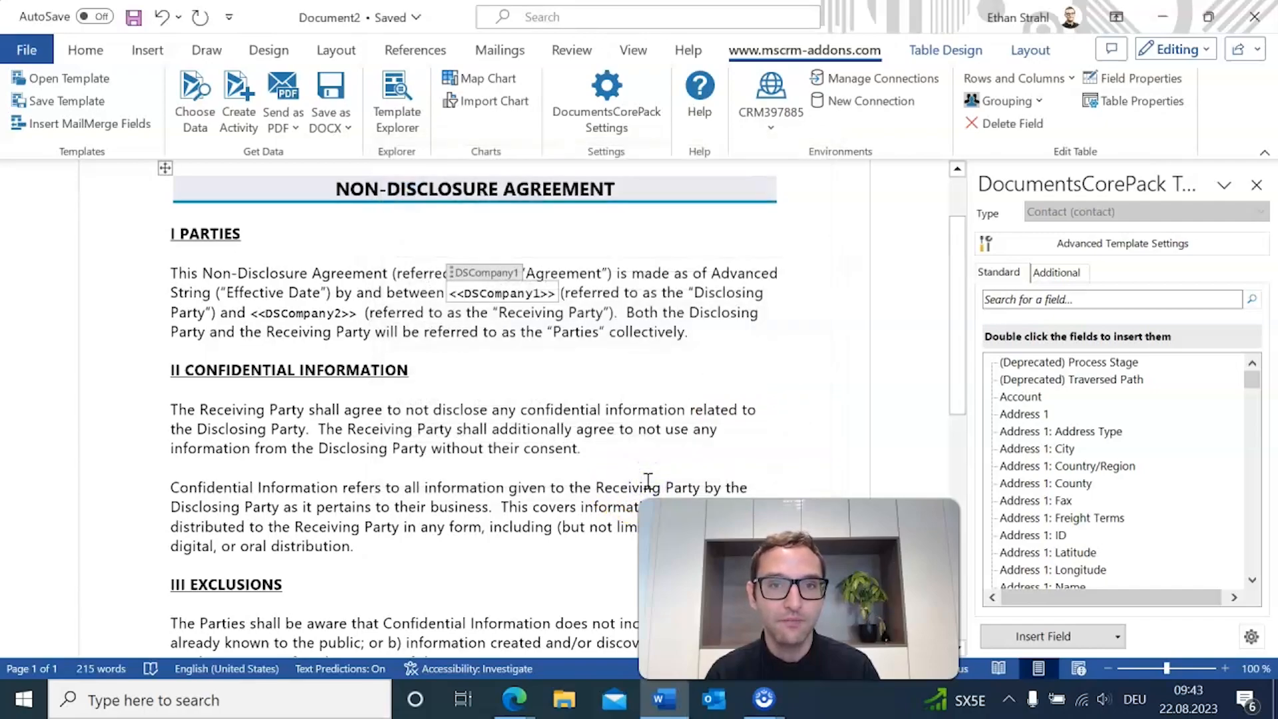
# Add a second signer in the DocuSign properties of the receiving party's DSCompany2 field and assign the field to Signer 2 with sign order 2.
pyautogui.click(307, 312)
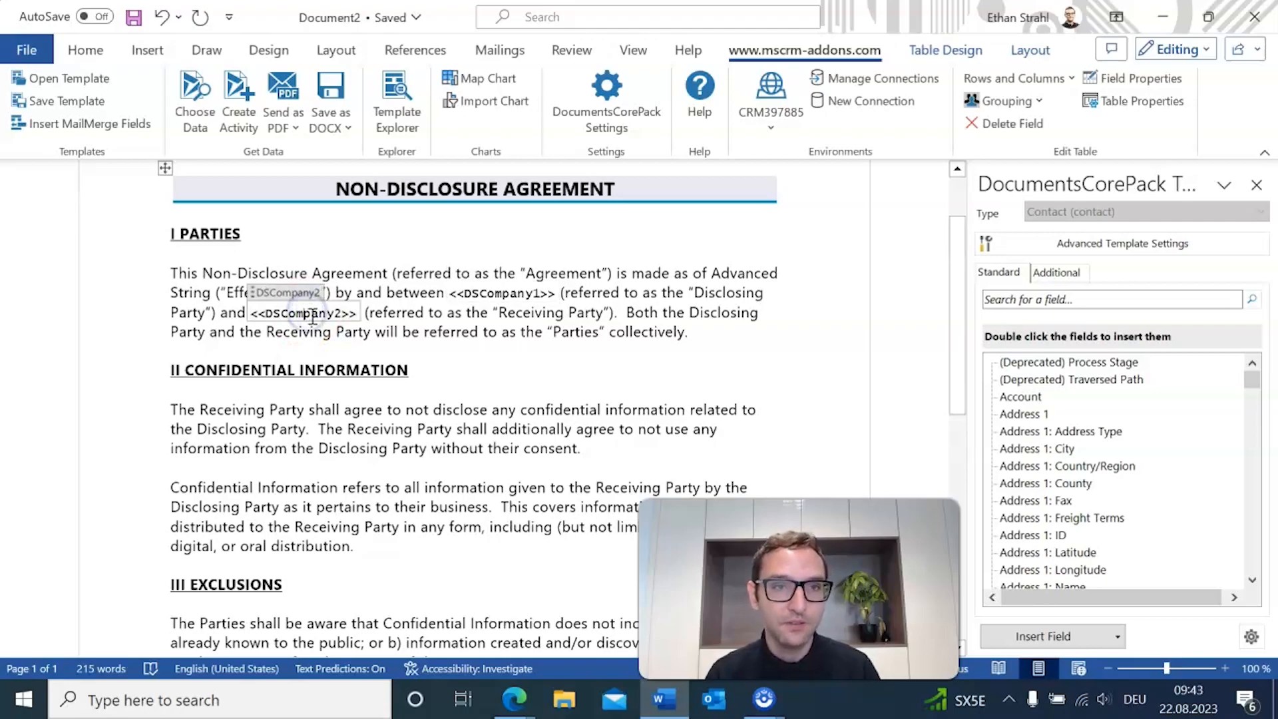
pyautogui.click(1138, 79)
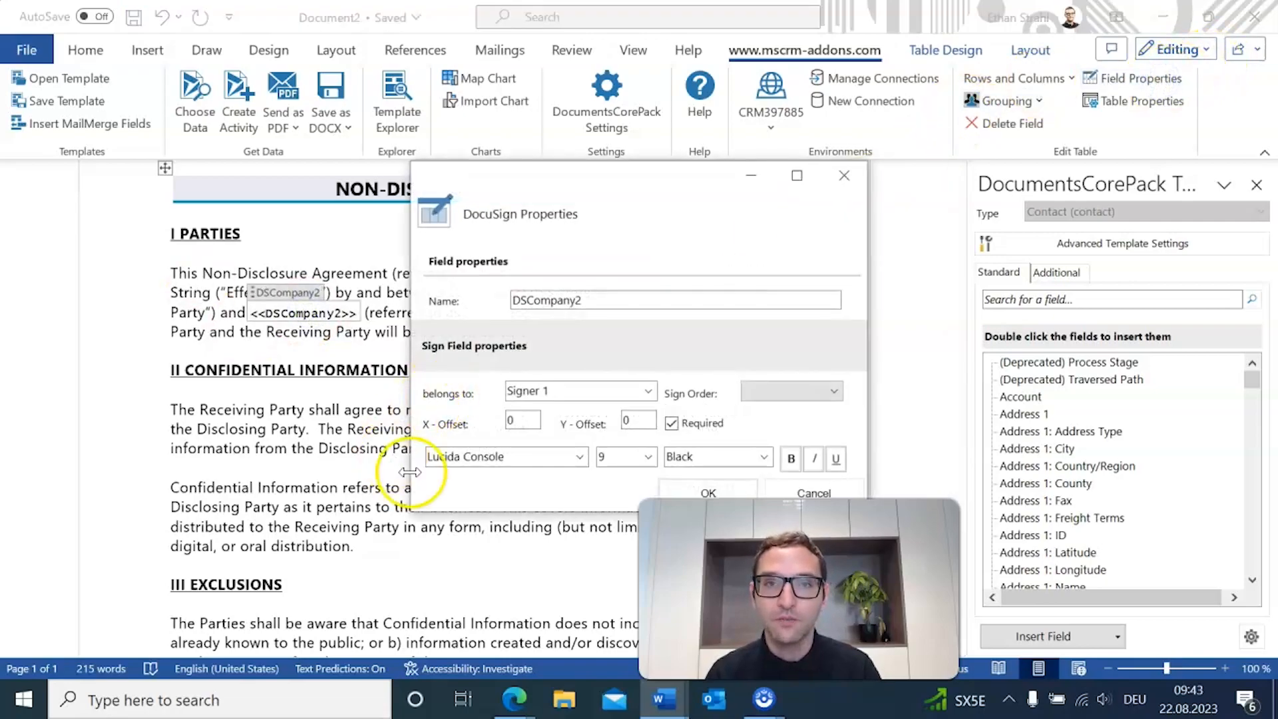
pyautogui.click(648, 391)
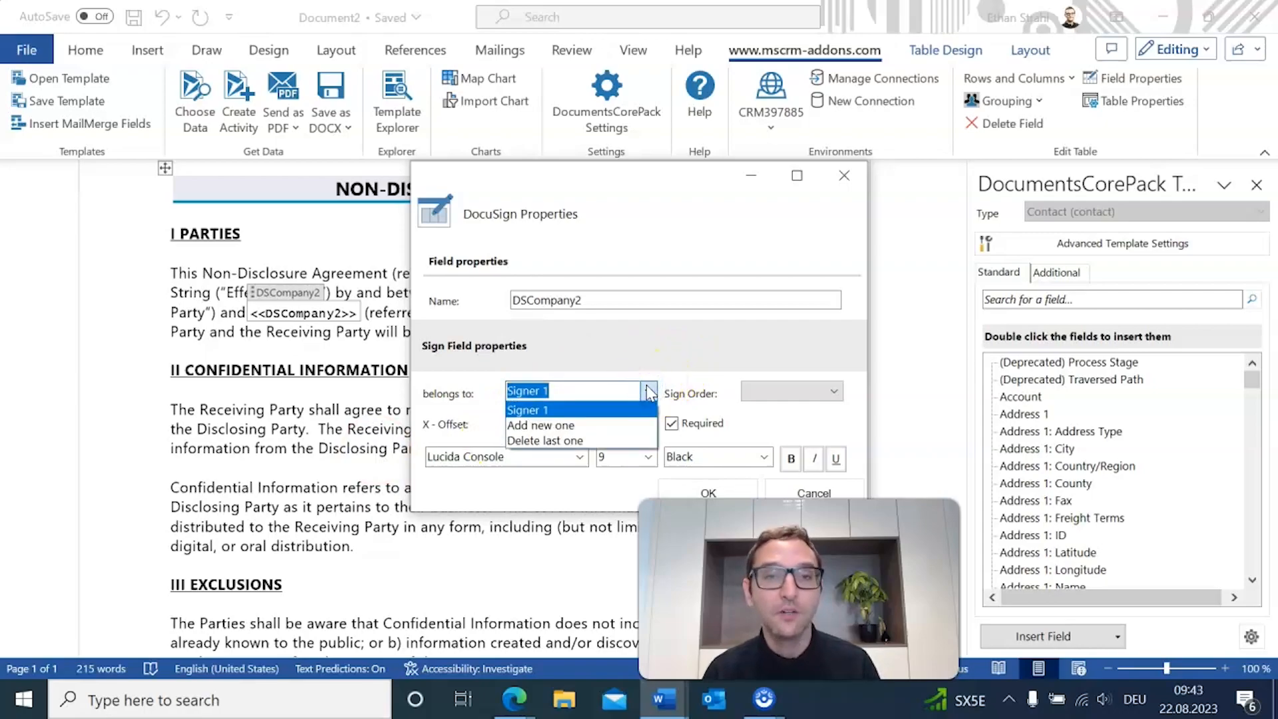
pyautogui.click(649, 391)
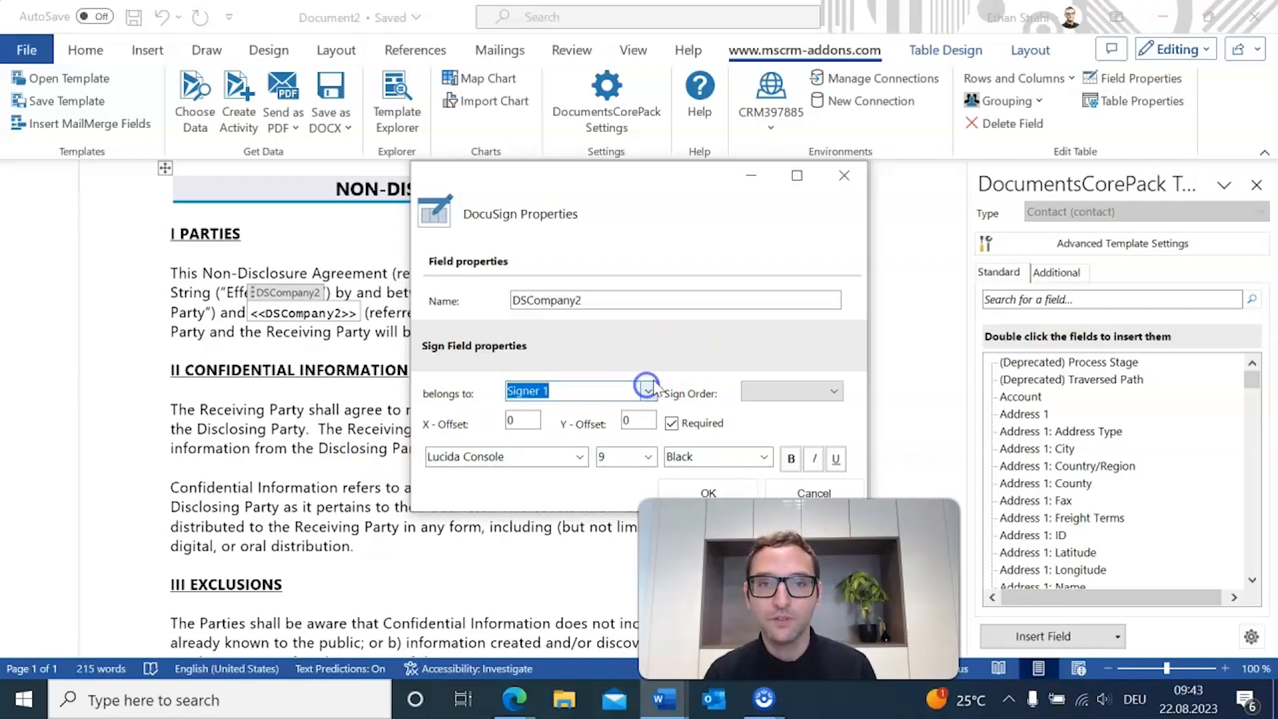
pyautogui.click(796, 388)
pyautogui.click(814, 390)
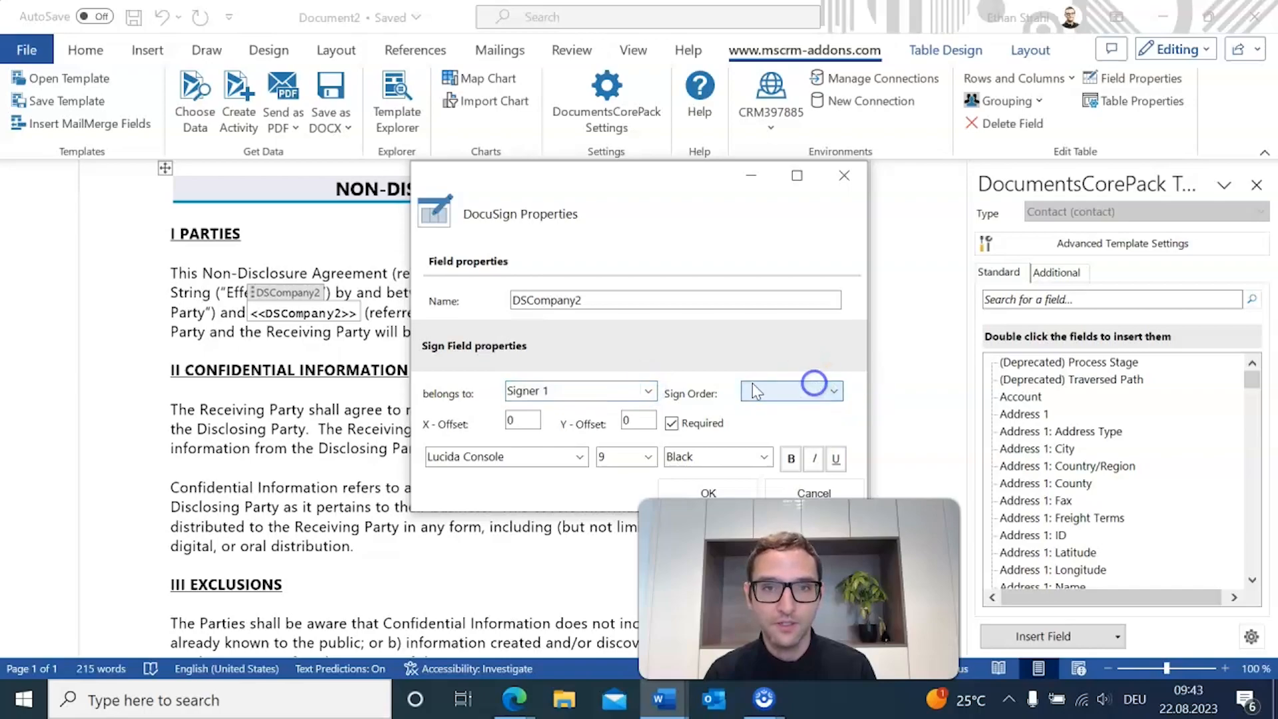
pyautogui.click(649, 391)
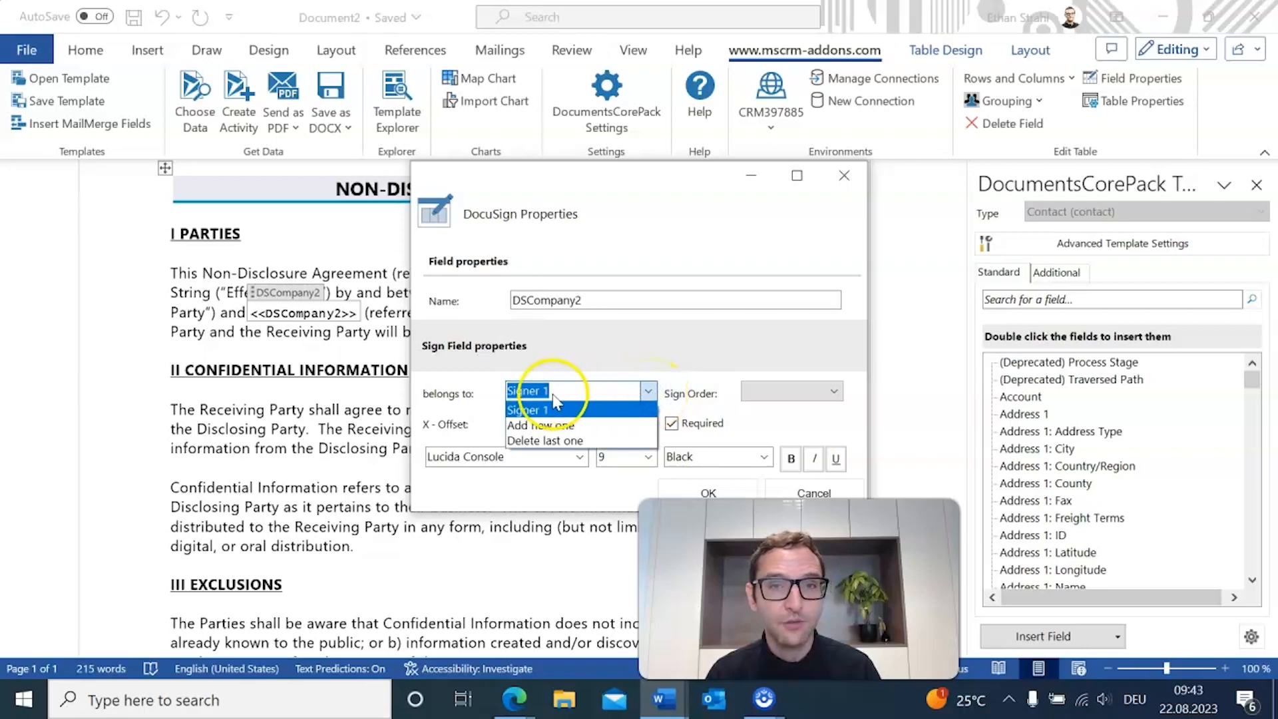
pyautogui.click(541, 426)
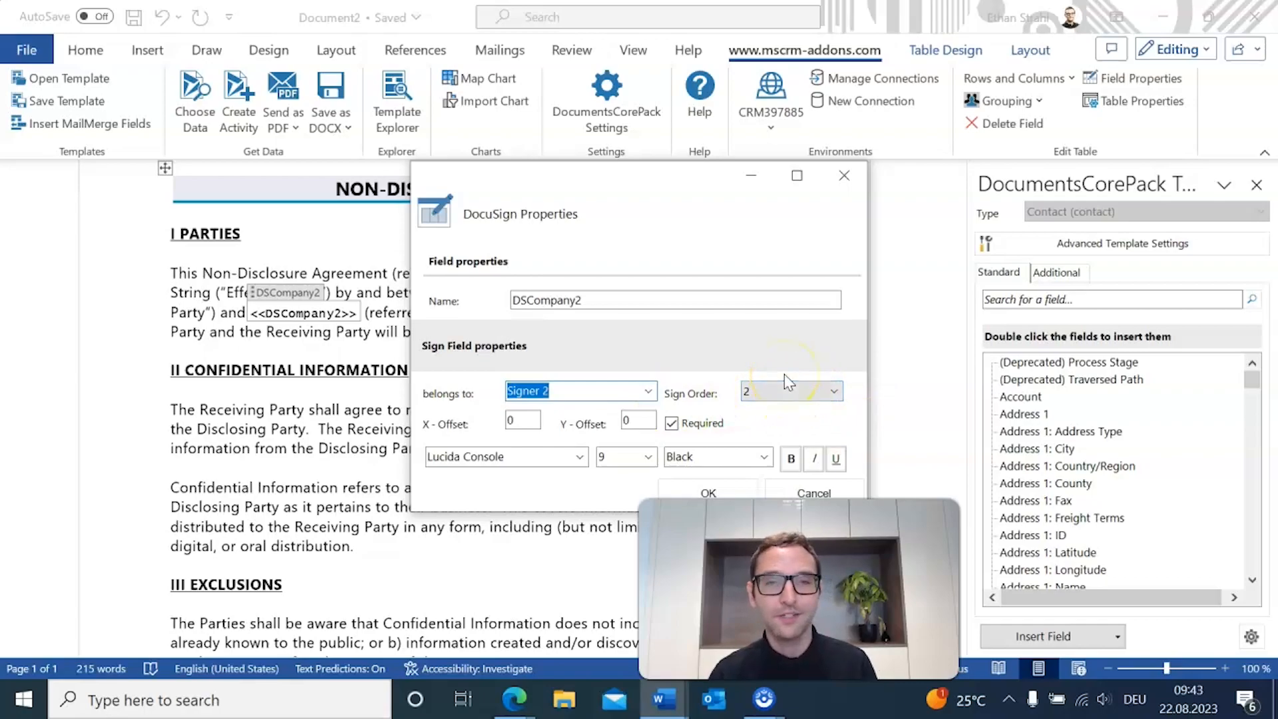
pyautogui.click(677, 488)
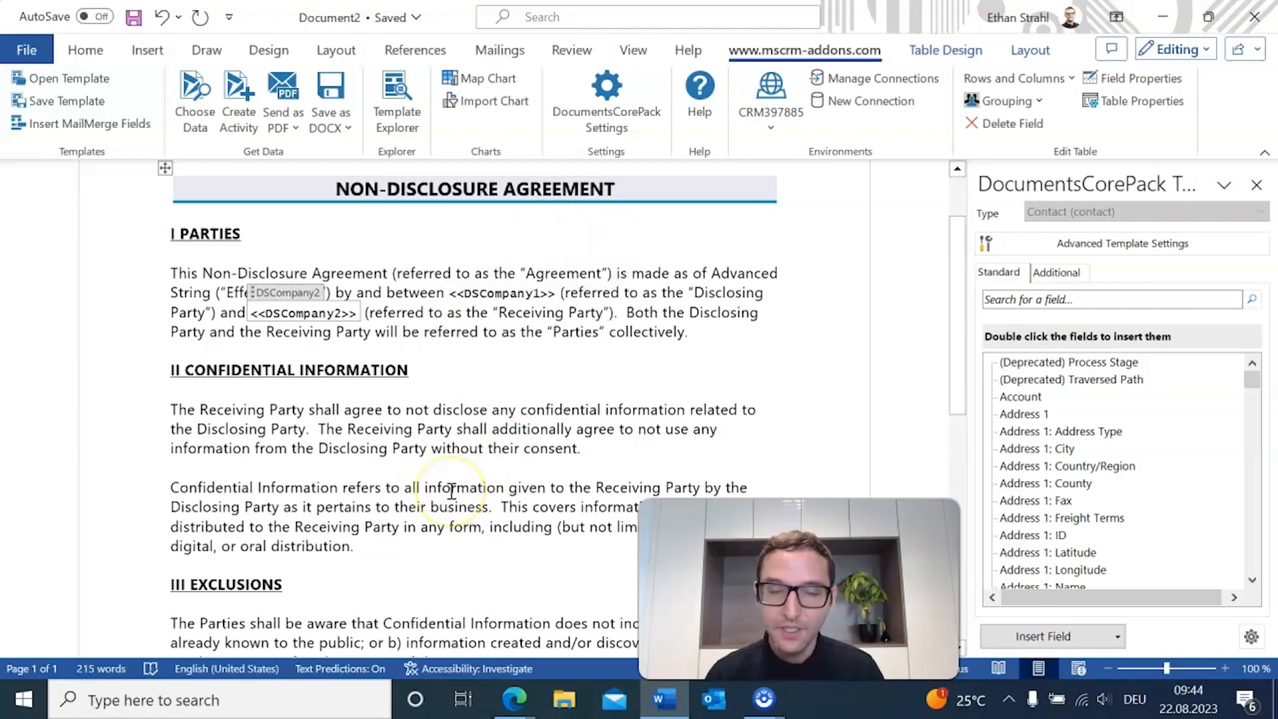
# Replace the XXX placeholder under DISCLOSING PARTY in the Signature section with a DocuSign Signature item.
pyautogui.scroll(-10, 451, 492)
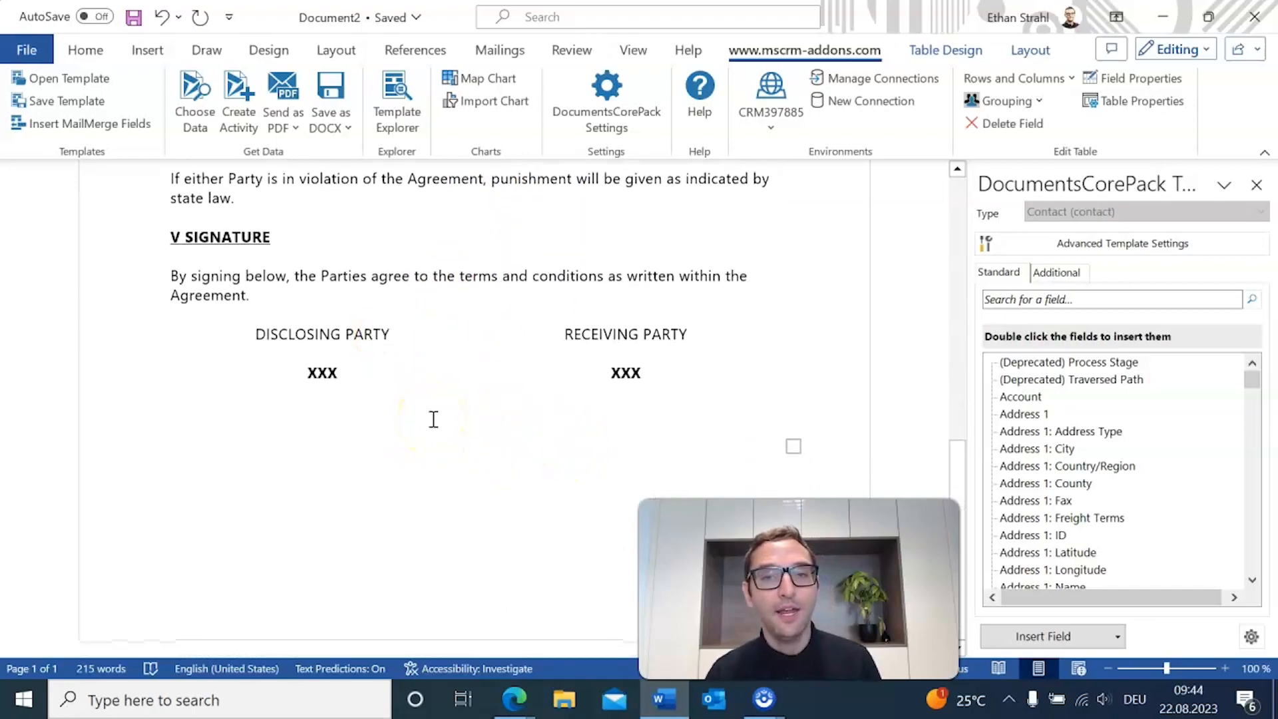
pyautogui.moveTo(799, 589); pyautogui.dragTo(667, 577)
pyautogui.click(338, 375)
pyautogui.click(343, 376)
pyautogui.press('BackSpace')
pyautogui.press('BackSpace')
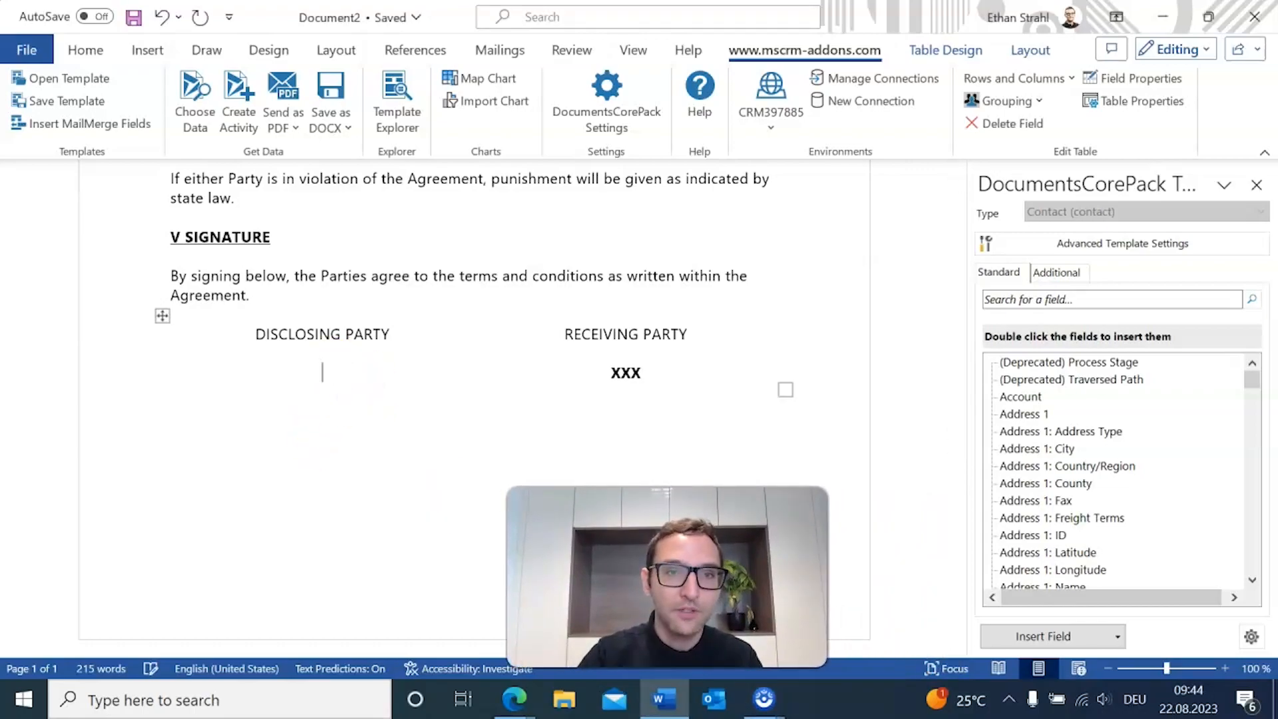
pyautogui.click(1119, 636)
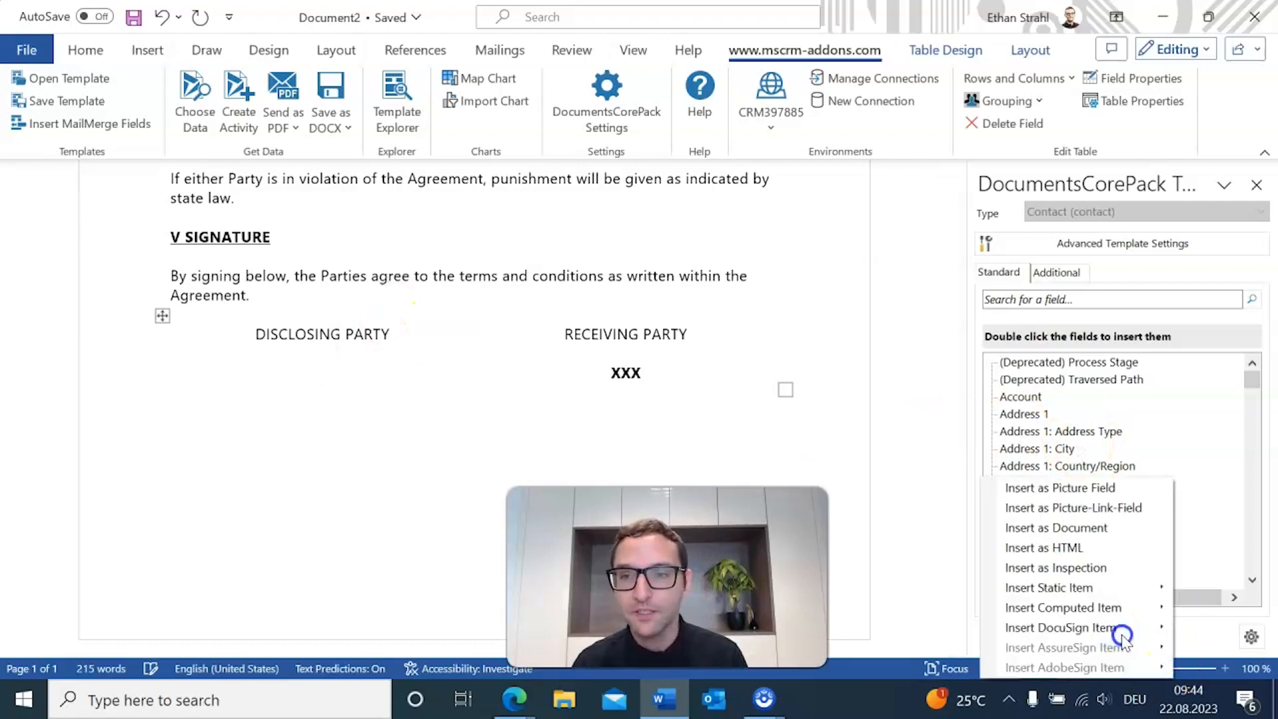
pyautogui.click(1110, 628)
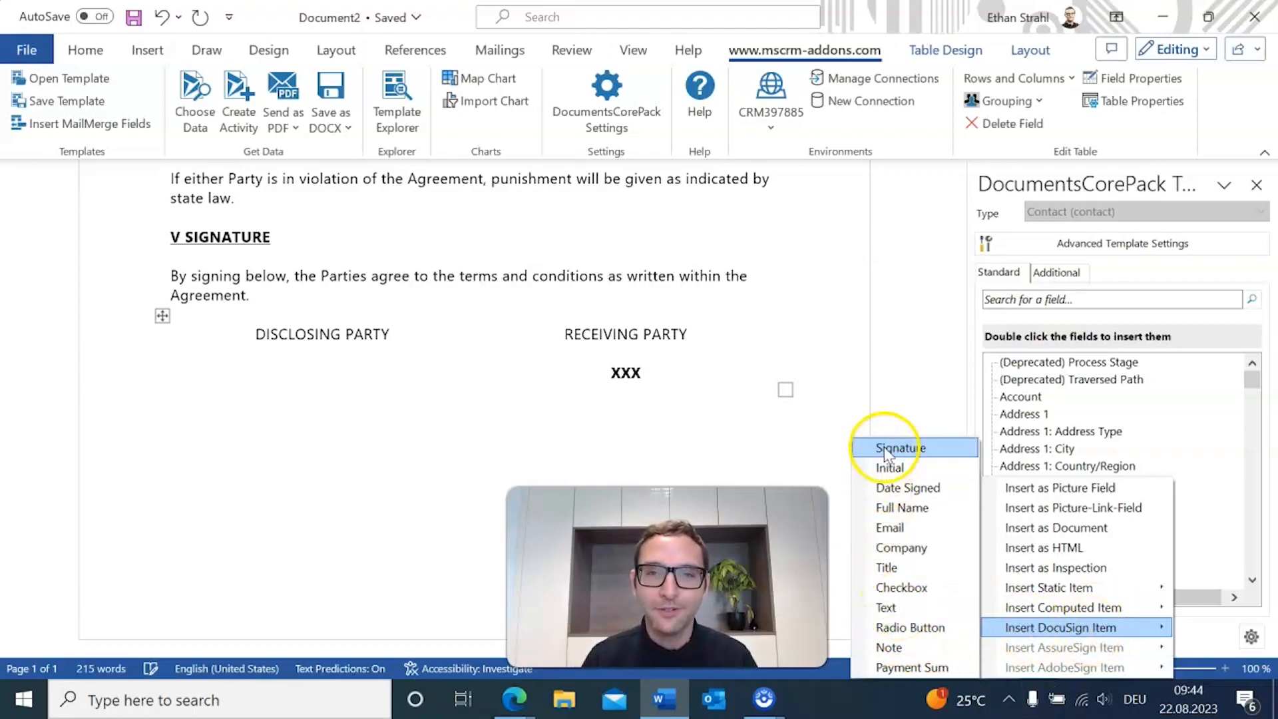
pyautogui.click(900, 448)
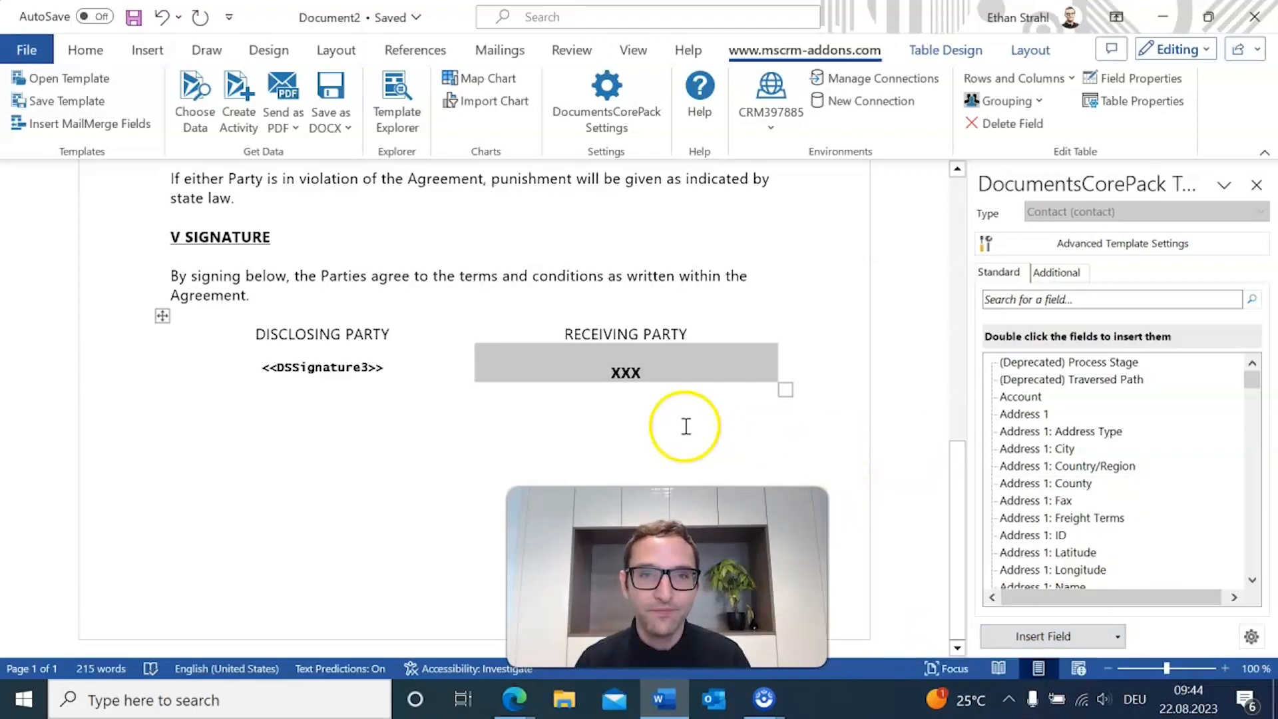
# Replace the XXX placeholder under RECEIVING PARTY in the Signature section with a DocuSign Signature item.
pyautogui.click(636, 371)
pyautogui.press('BackSpace')
pyautogui.press('BackSpace')
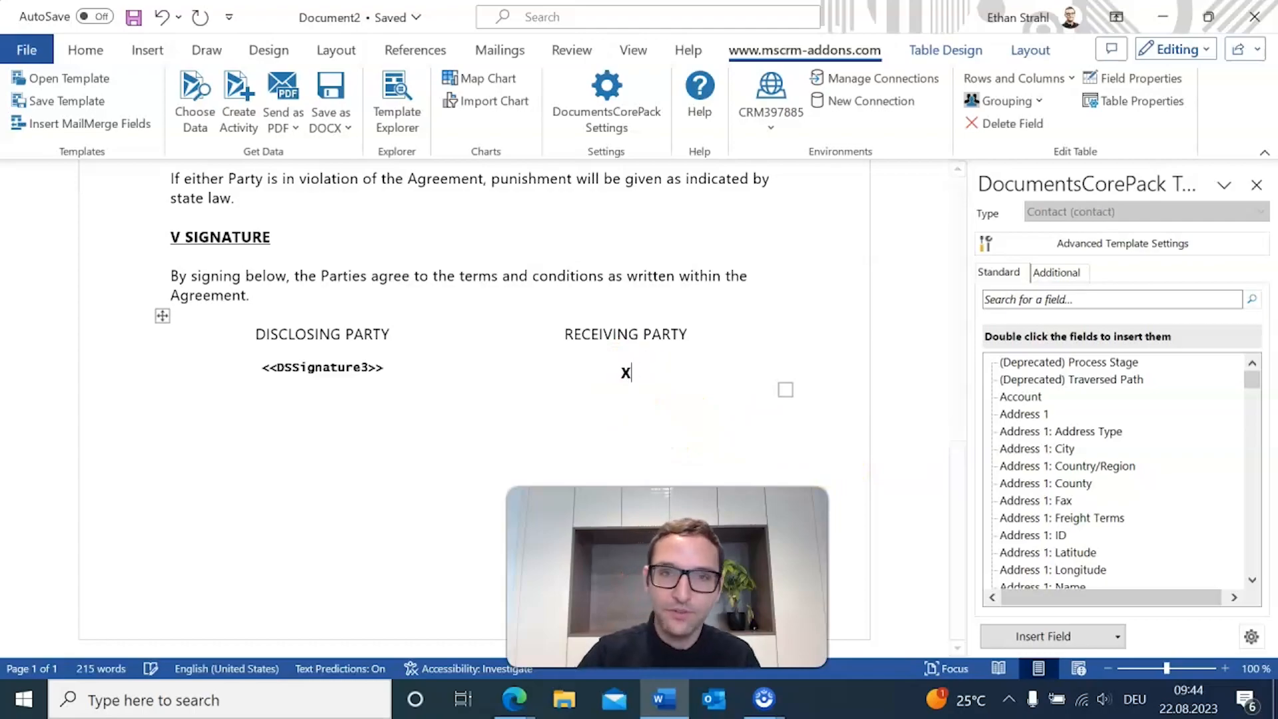
pyautogui.click(1108, 635)
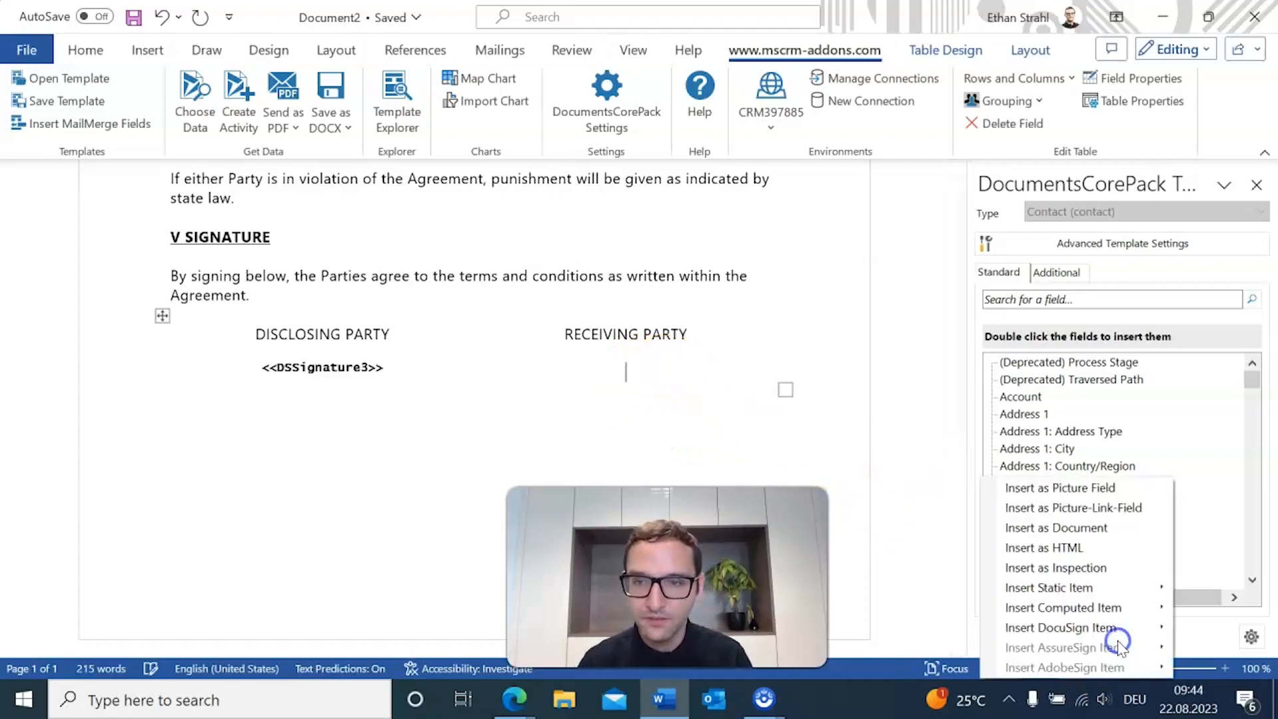
pyautogui.moveTo(1097, 631)
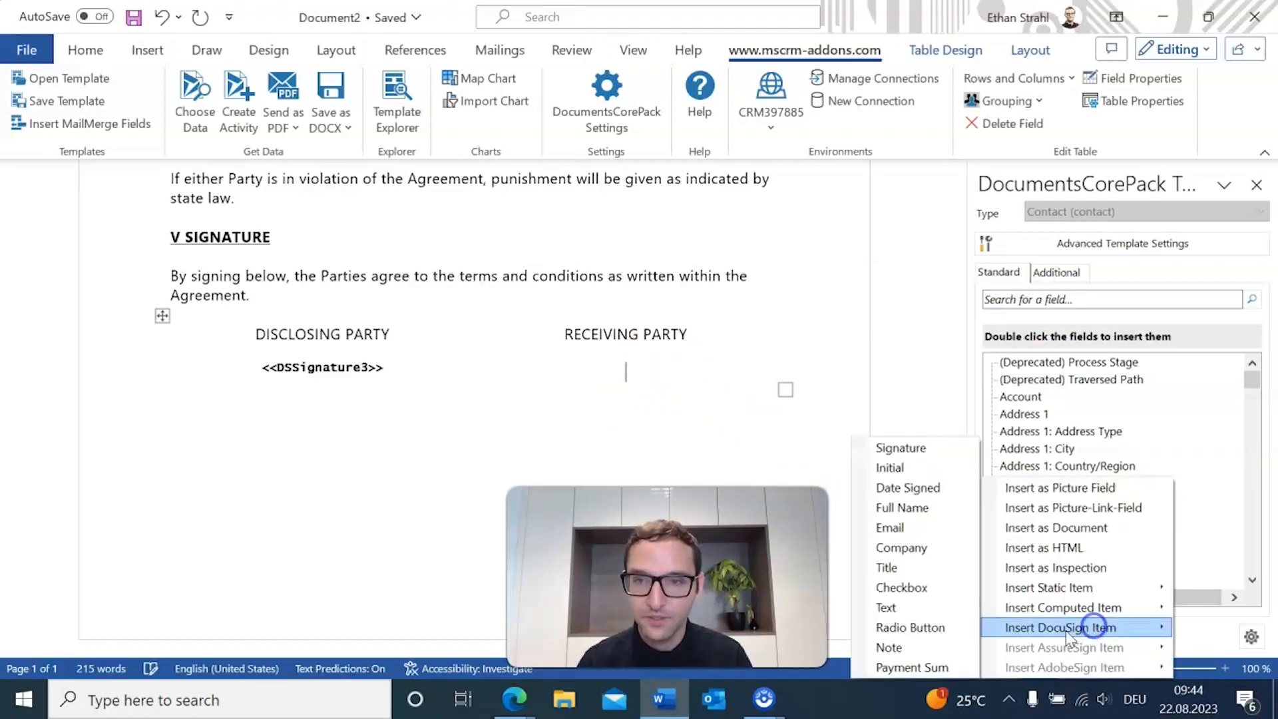
pyautogui.click(899, 444)
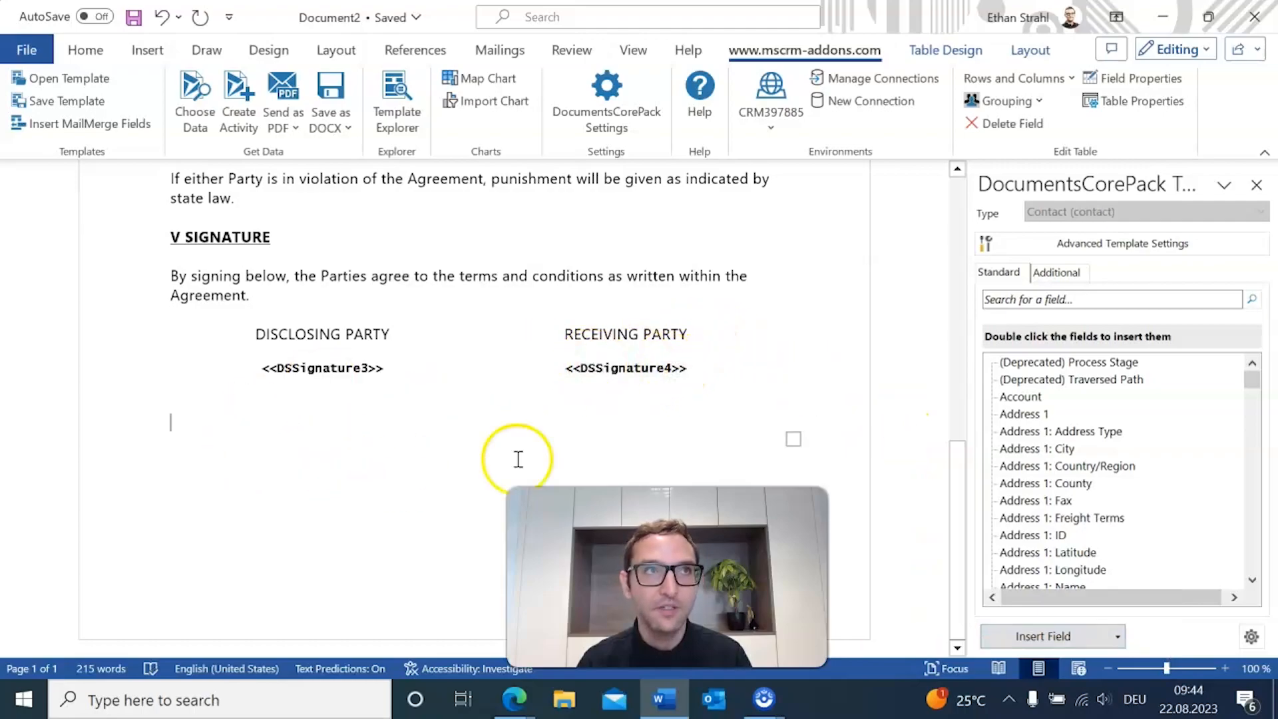
# Set the sign order for Signer 1 in the DocuSign properties of the disclosing party's DSSignature3 field.
pyautogui.click(307, 368)
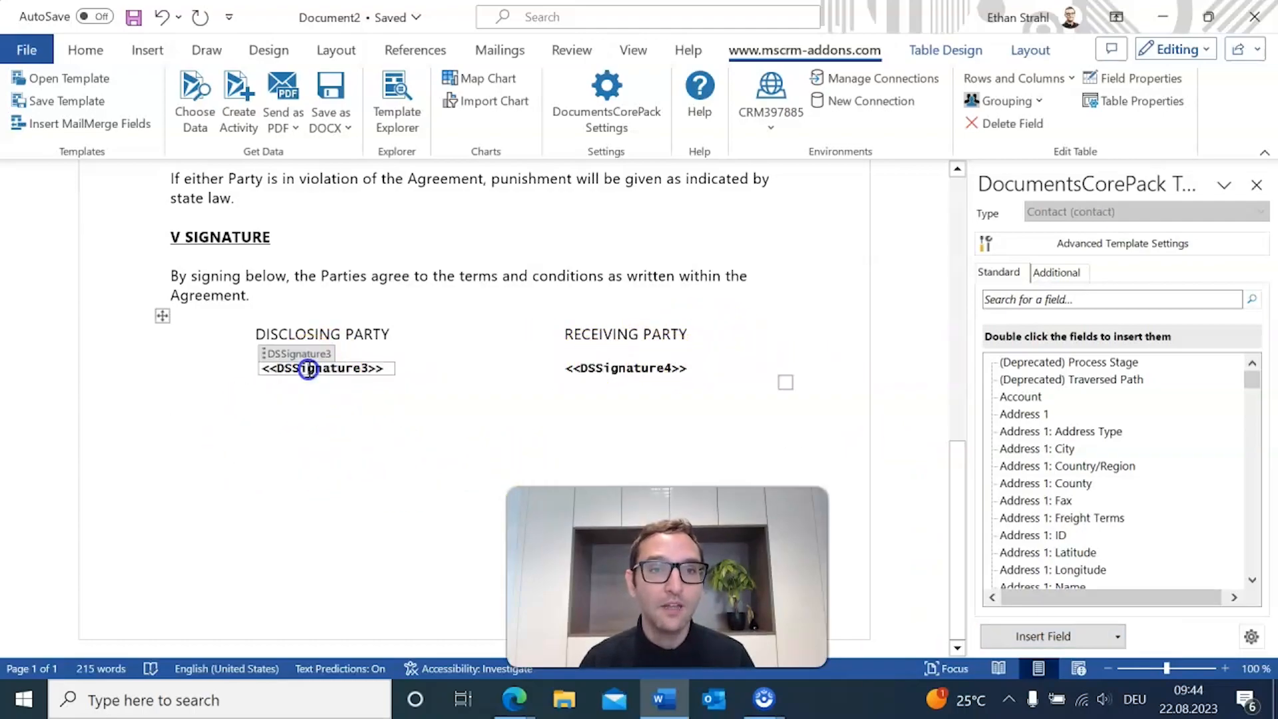
pyautogui.click(1112, 80)
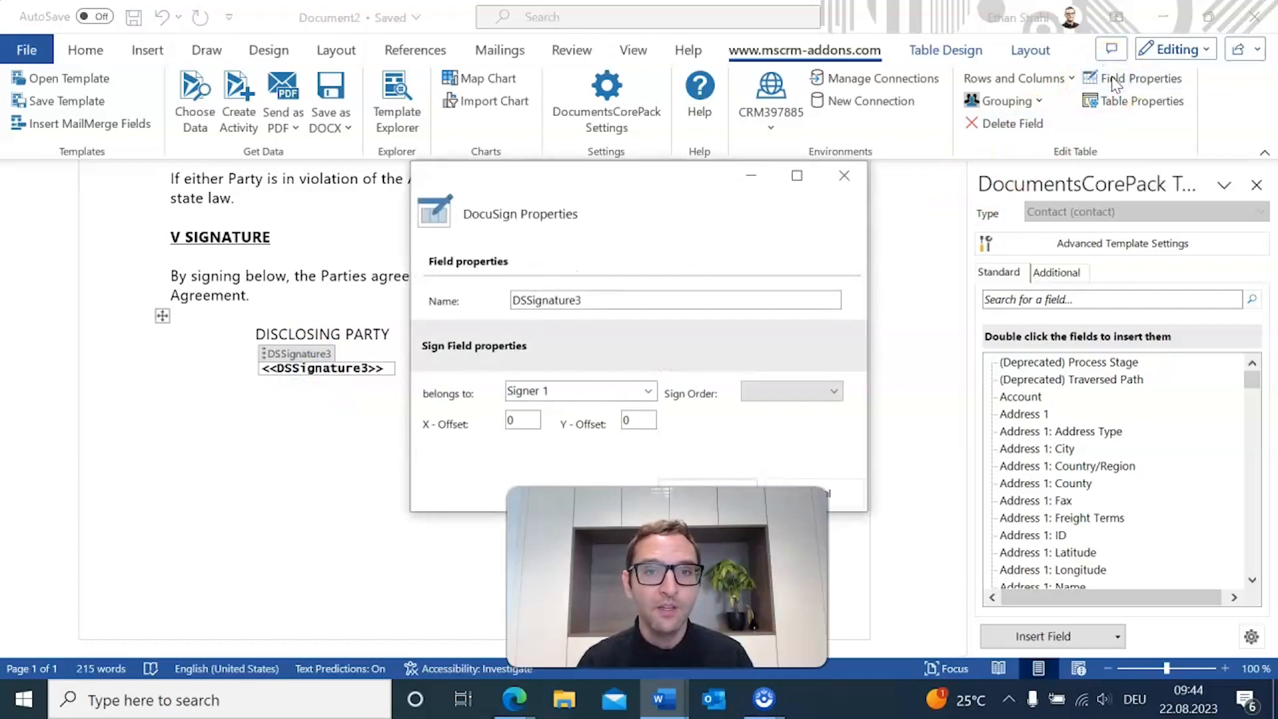
pyautogui.moveTo(579, 186); pyautogui.dragTo(611, 157)
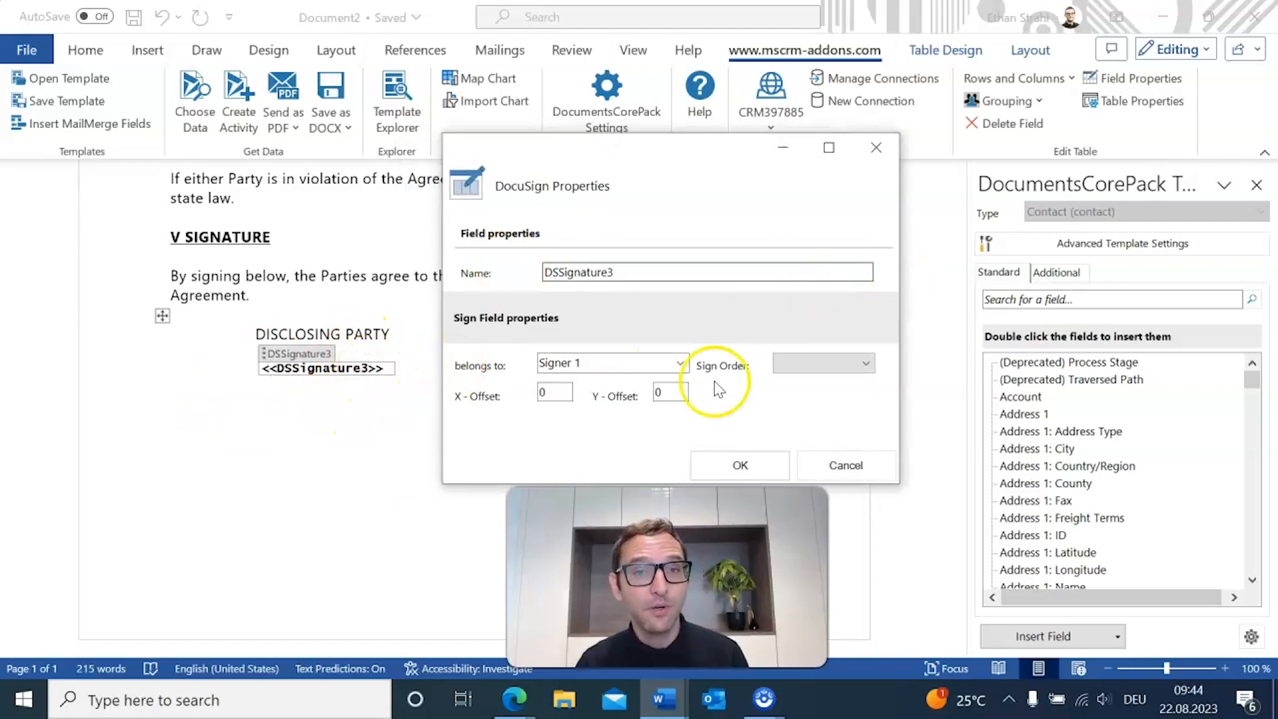
pyautogui.click(815, 366)
pyautogui.click(785, 379)
pyautogui.click(745, 447)
# Assign the receiving party's DSSignature4 field to Signer 2 with sign order 2 in its DocuSign properties.
pyautogui.click(609, 367)
pyautogui.click(631, 372)
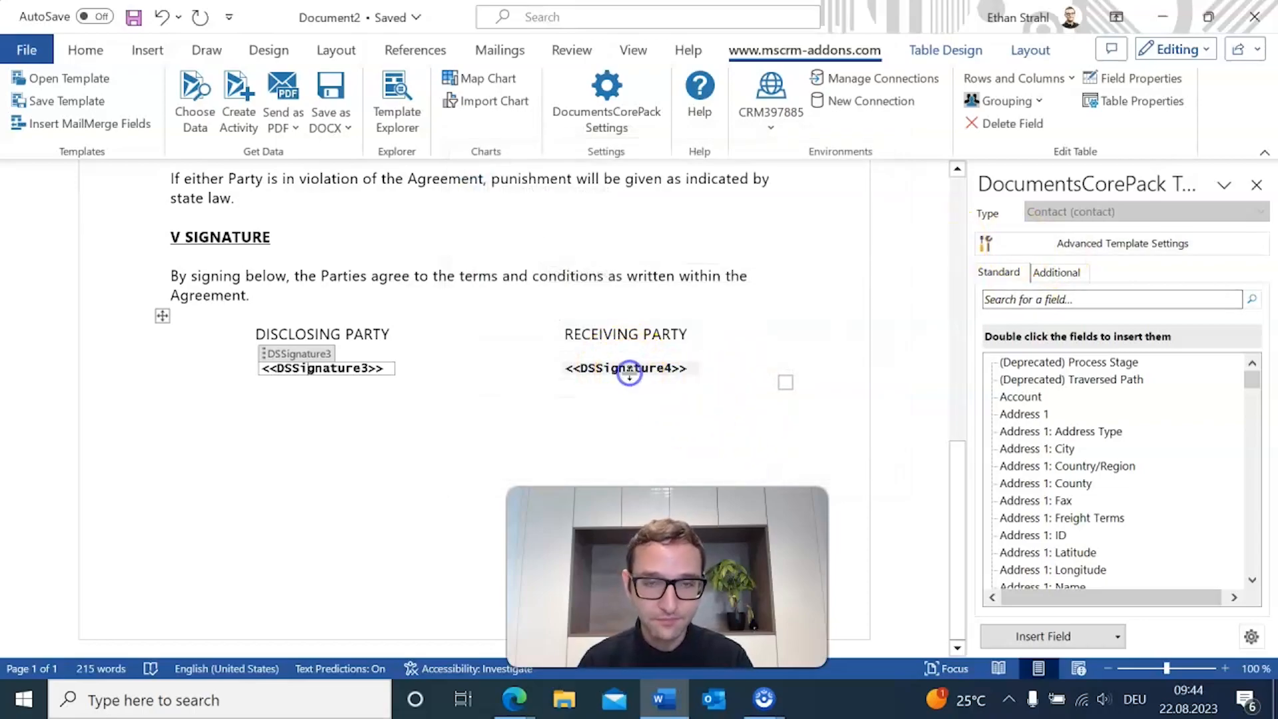
pyautogui.click(650, 368)
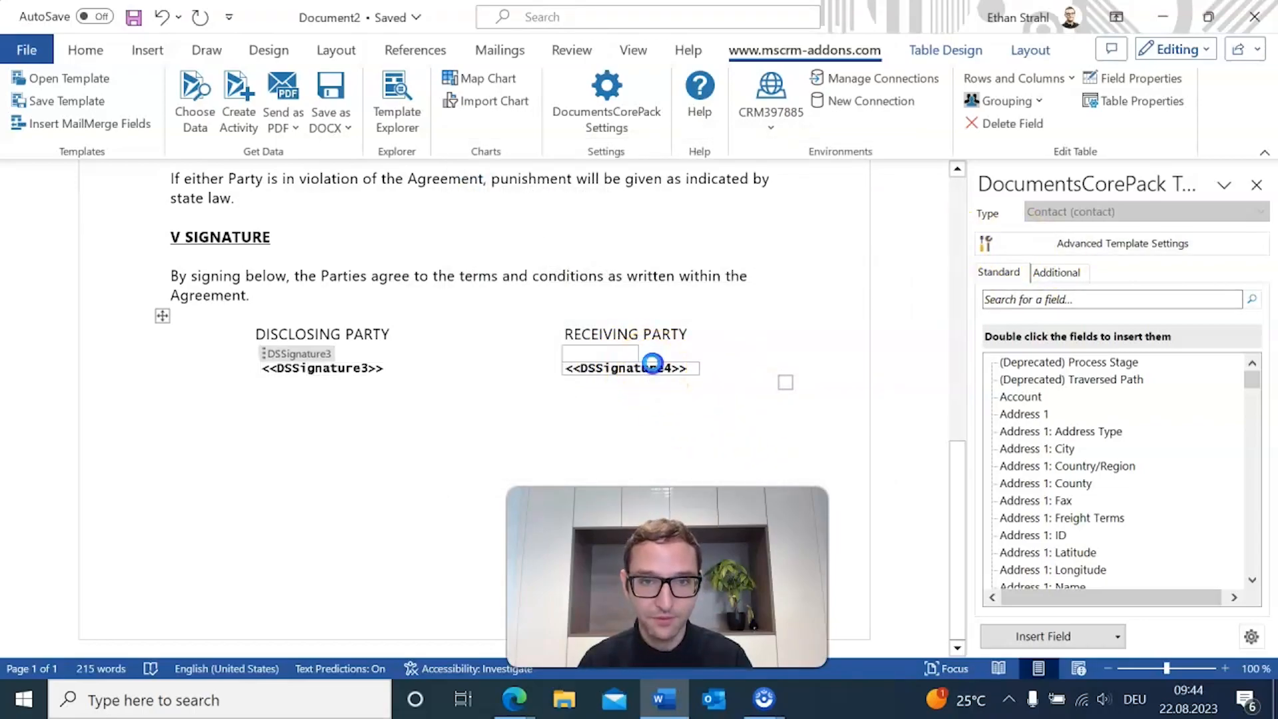
pyautogui.click(1137, 83)
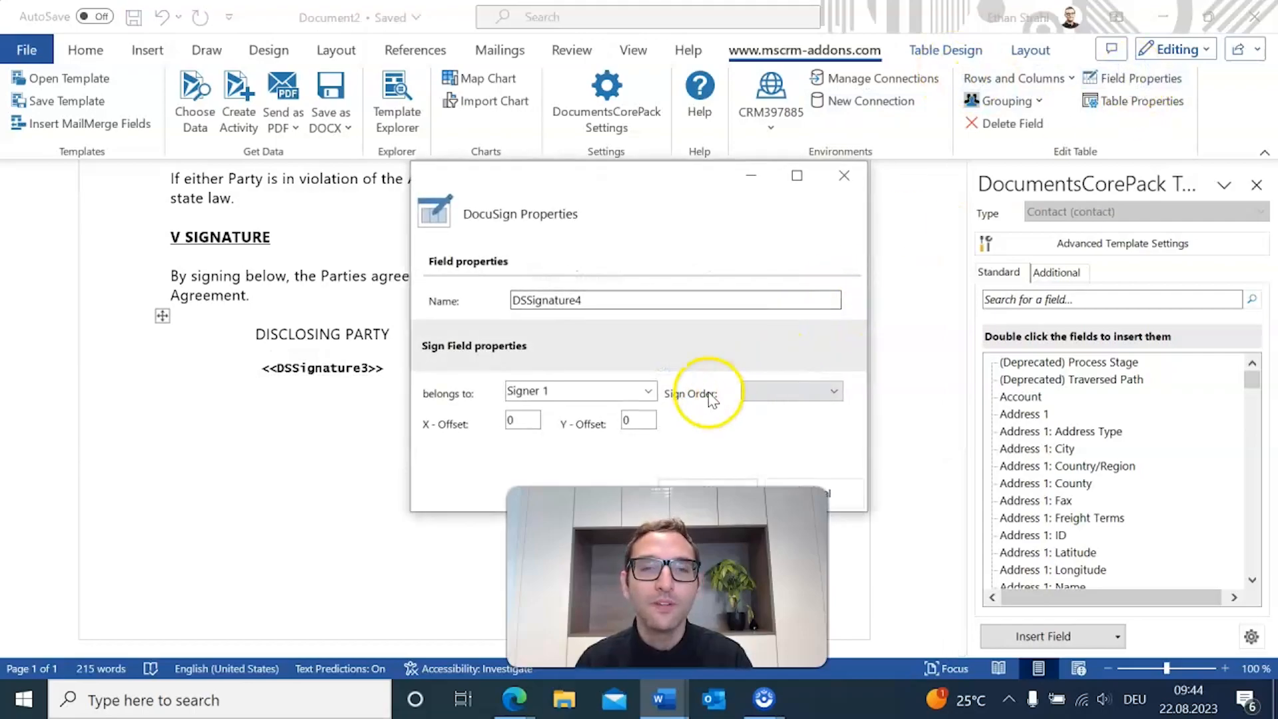
pyautogui.click(648, 393)
pyautogui.click(589, 426)
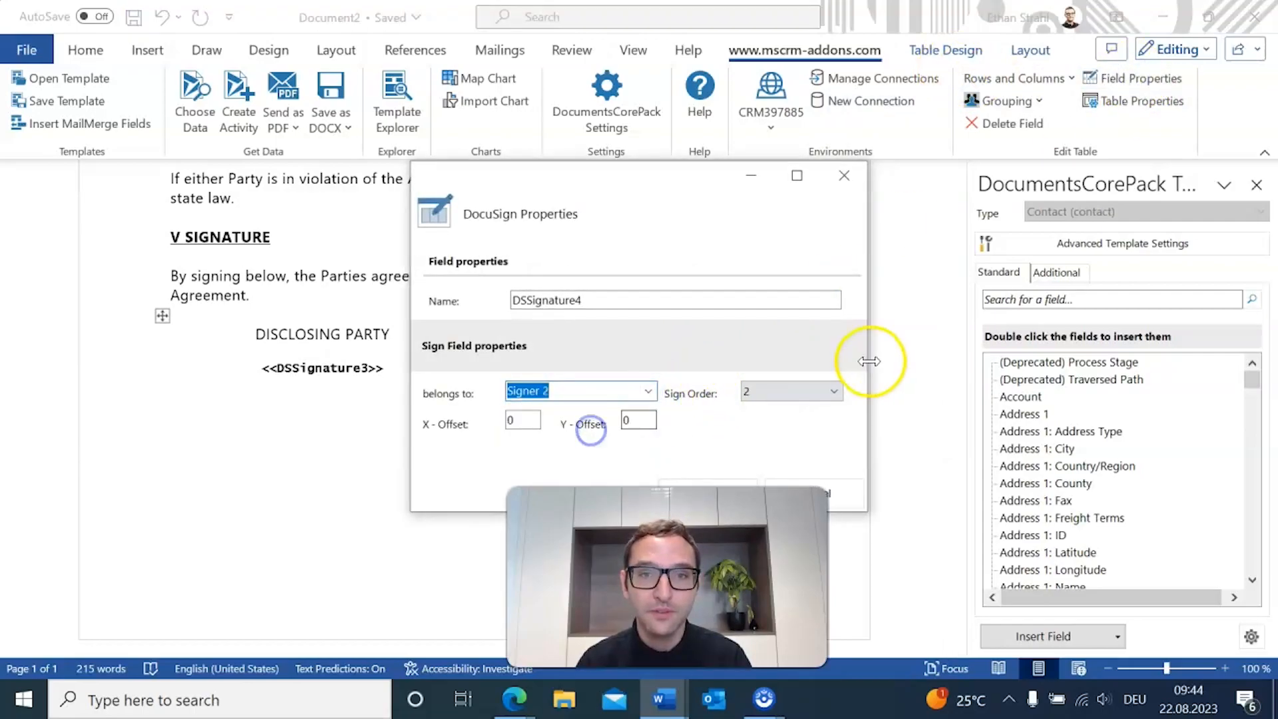
pyautogui.moveTo(635, 181); pyautogui.dragTo(630, 124)
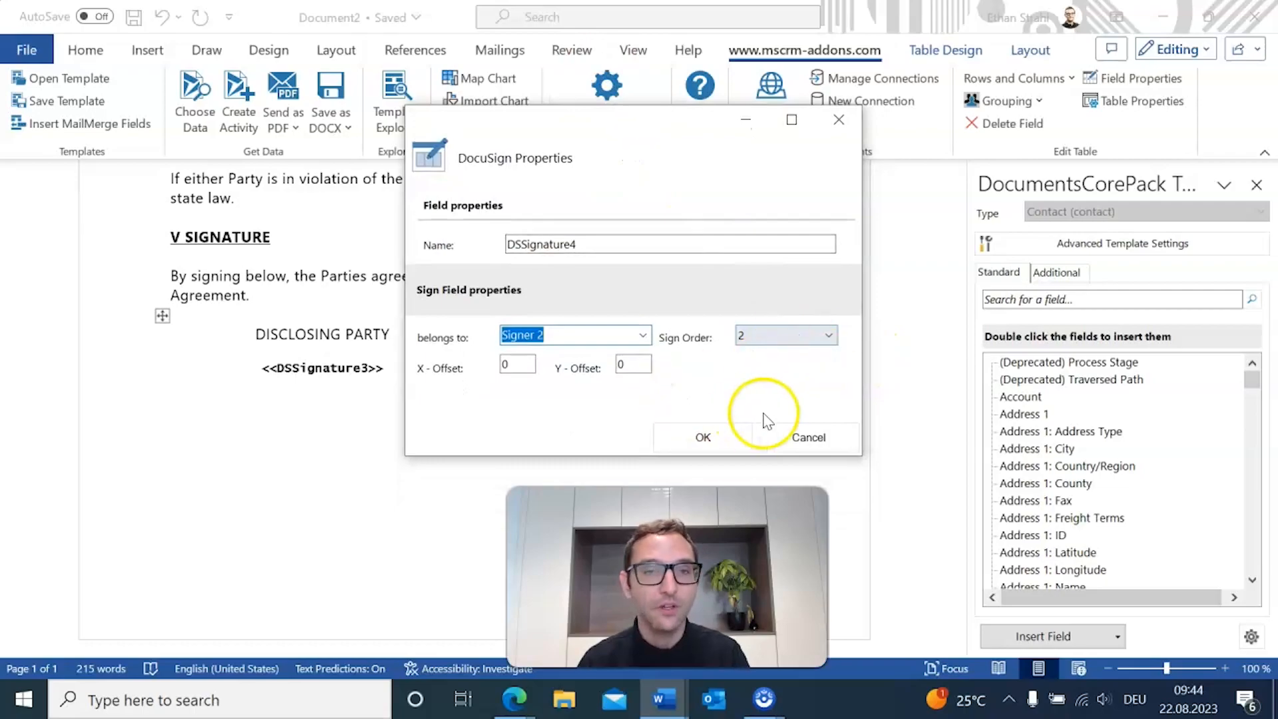
pyautogui.click(677, 445)
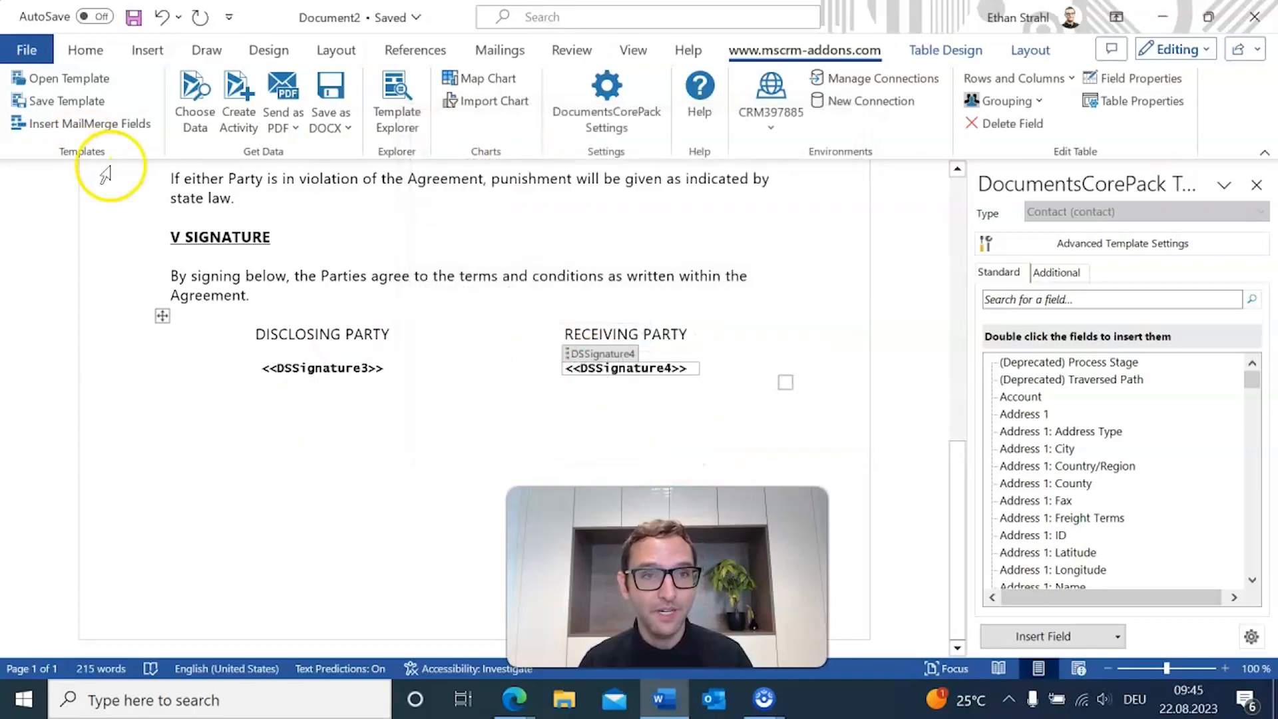
# Save the finished agreement as a DocumentsCorePack contact template named NDA.
pyautogui.scroll(15, 453, 338)
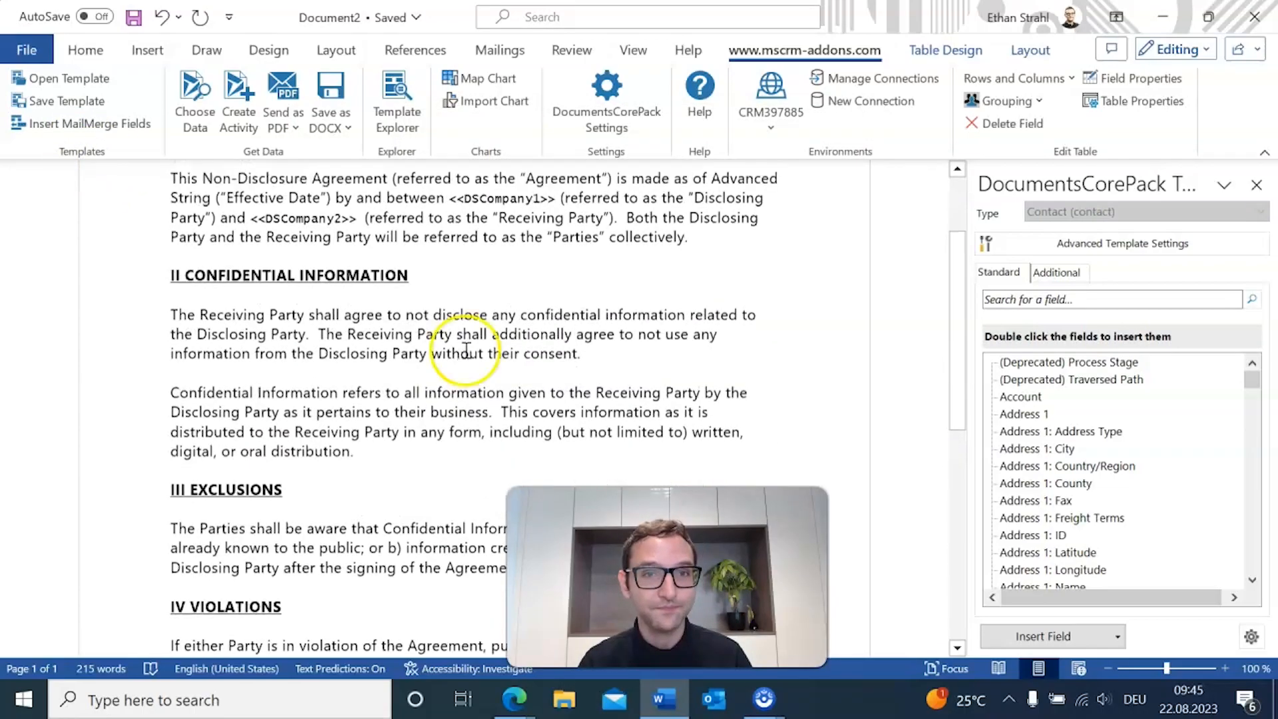
pyautogui.scroll(-5, 501, 341)
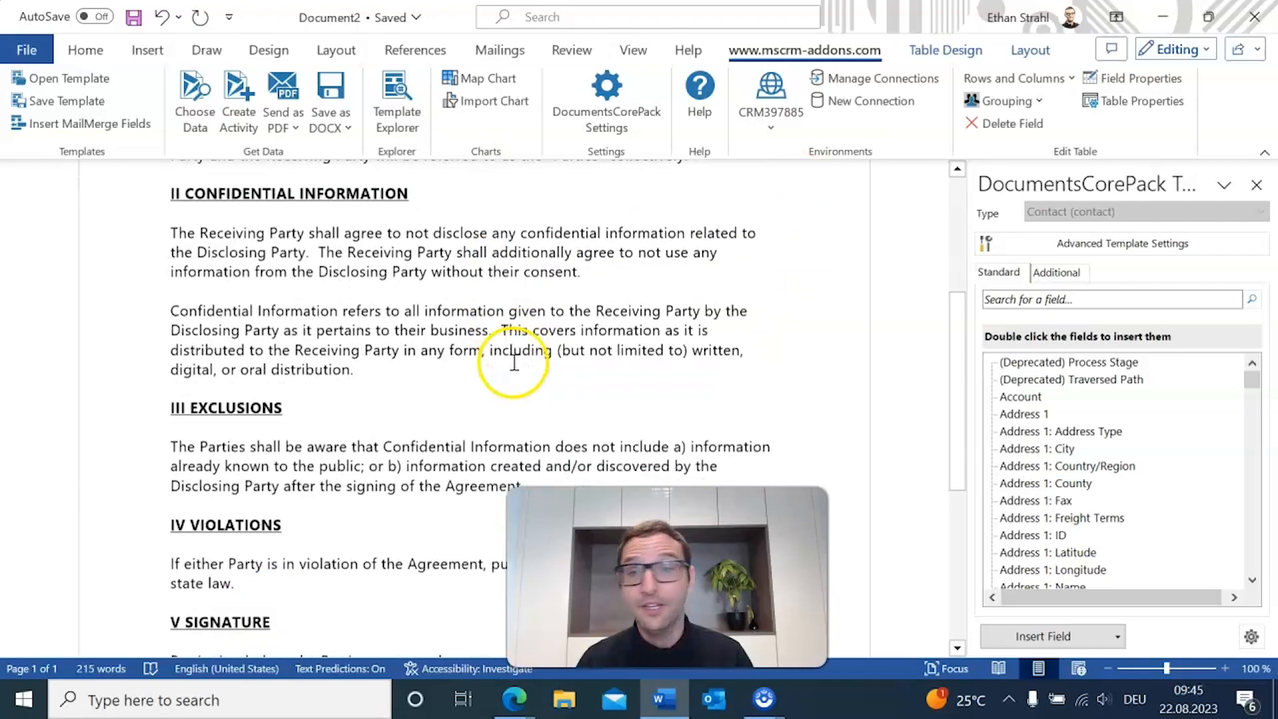
pyautogui.scroll(-6, 526, 373)
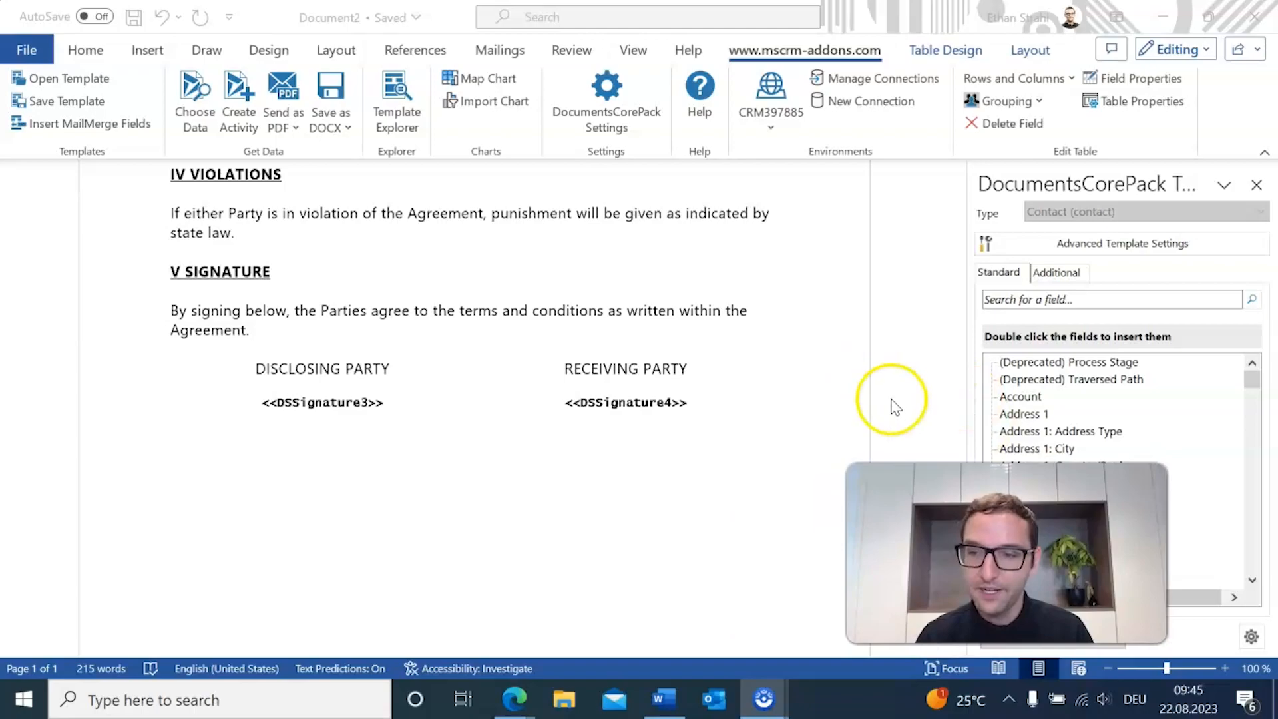
pyautogui.click(417, 419)
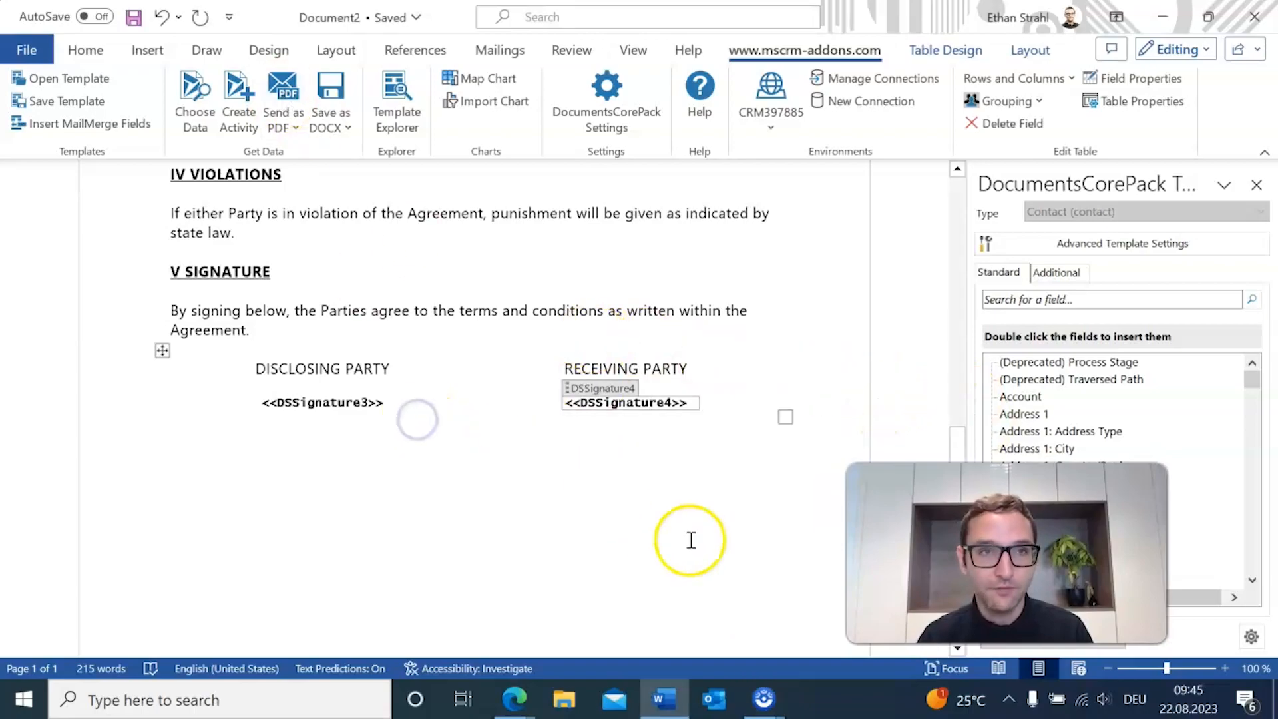
pyautogui.click(65, 101)
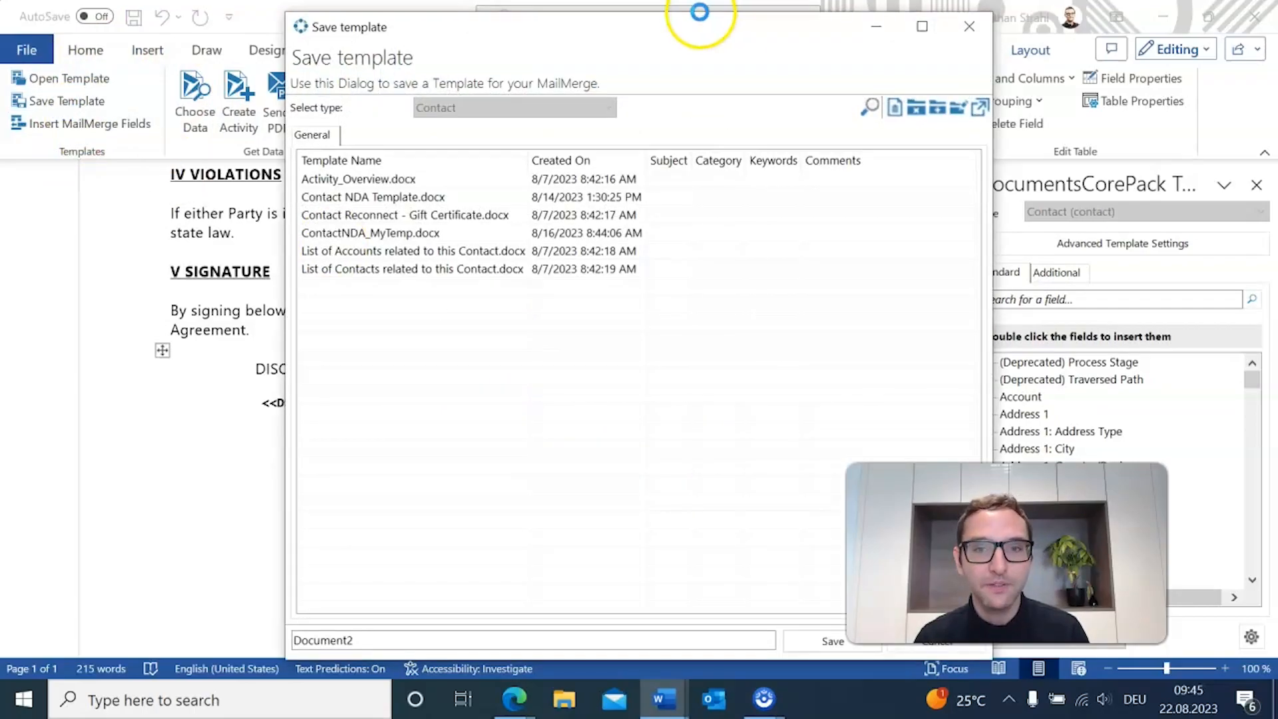
pyautogui.doubleClick(390, 643)
pyautogui.write('NDA')
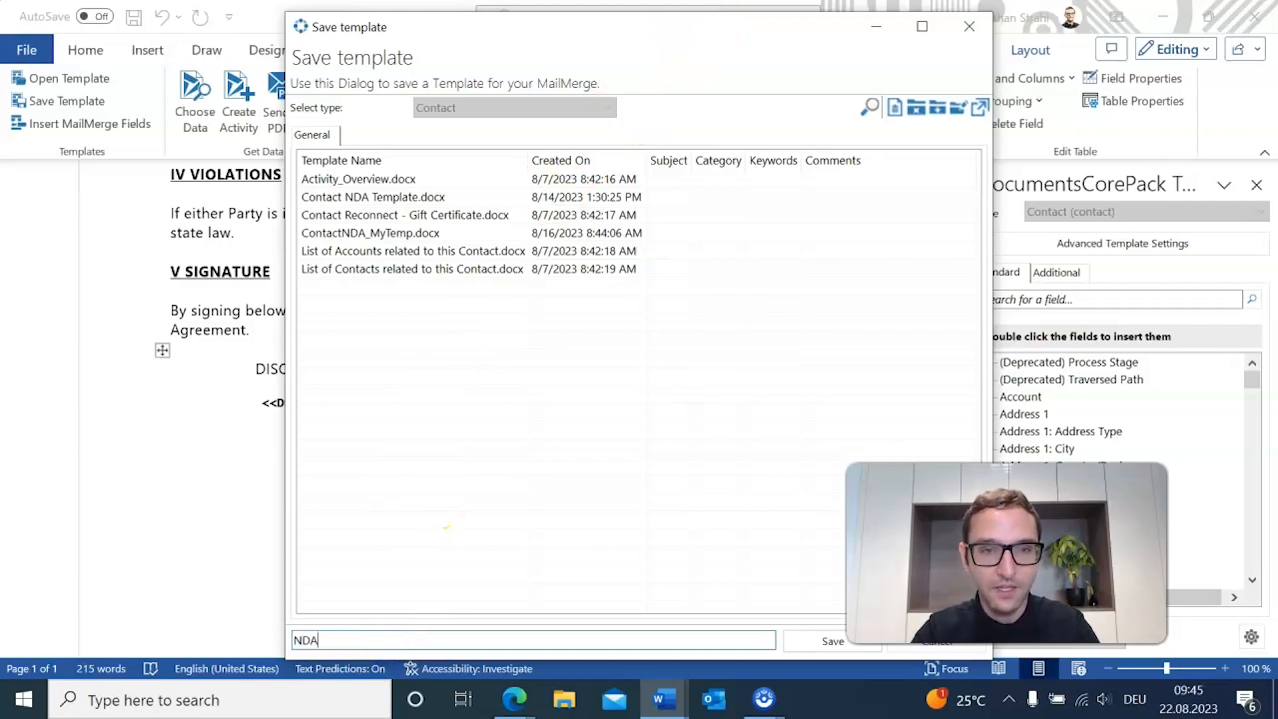
pyautogui.click(799, 640)
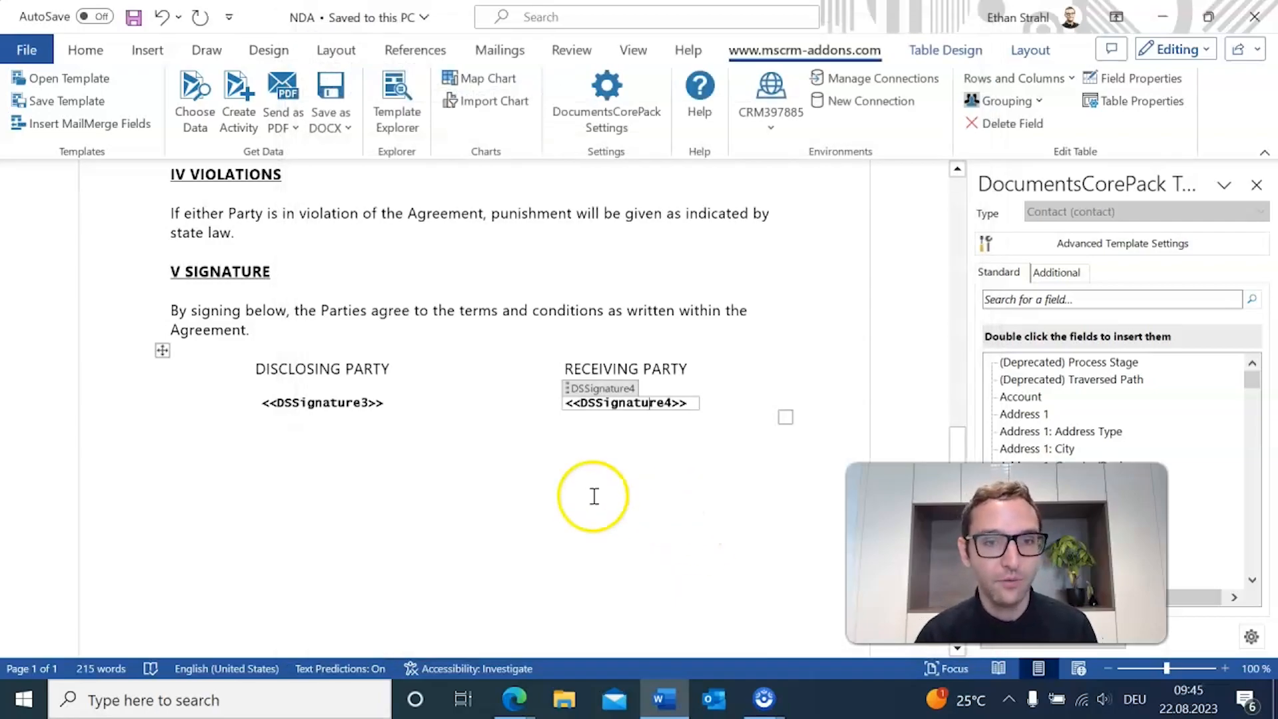
# Switch to Dynamics 365 in the browser and start creating a document from the NDA.docx template for the open contact.
pyautogui.moveTo(514, 697)
pyautogui.click(552, 663)
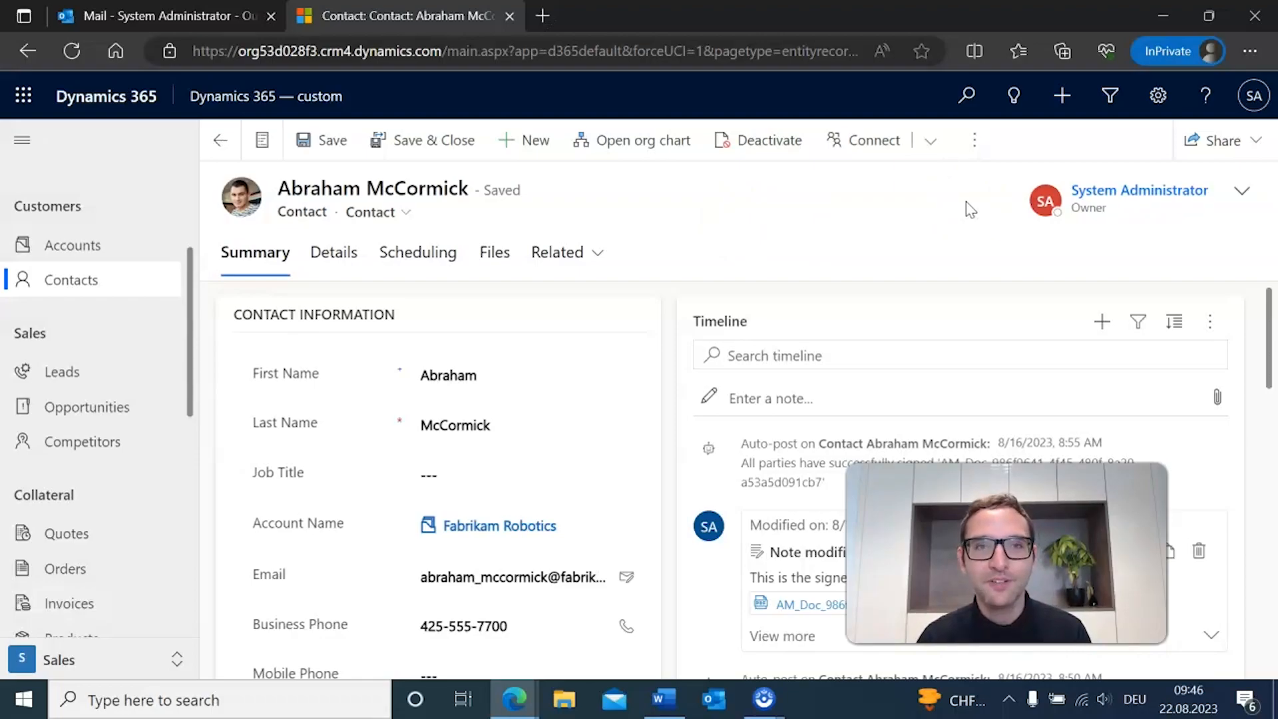
pyautogui.click(985, 145)
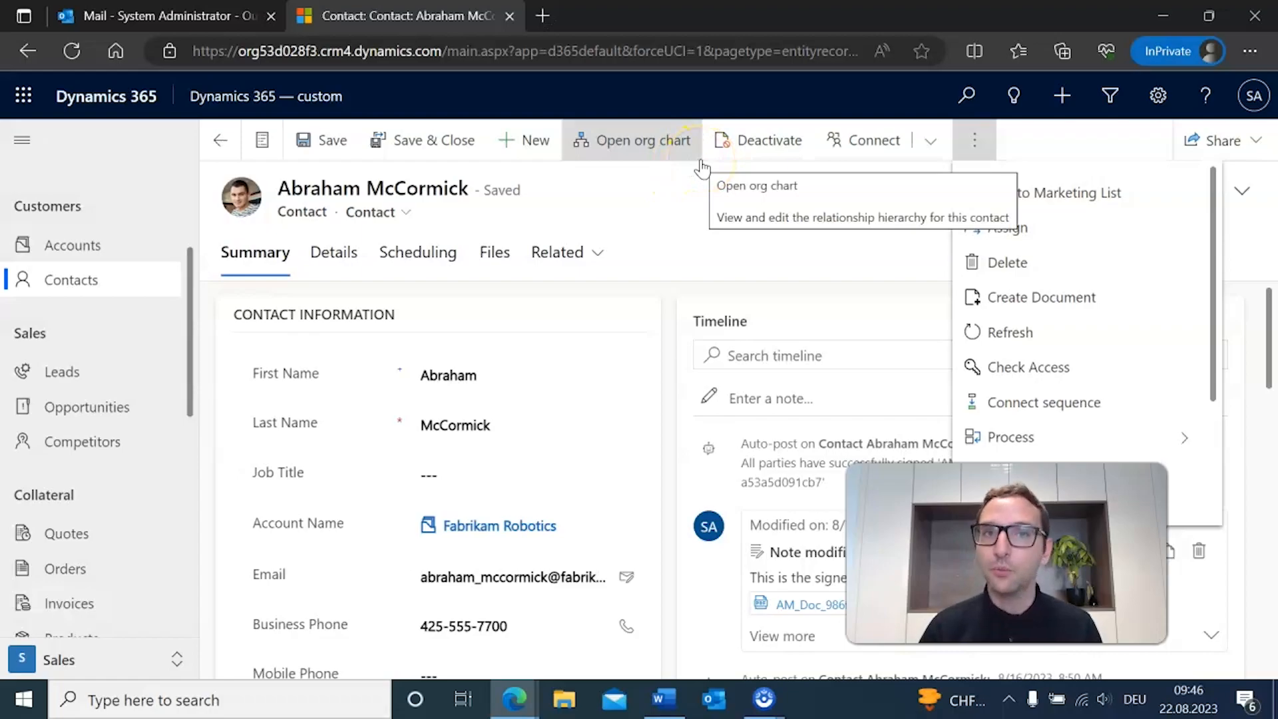
pyautogui.click(993, 312)
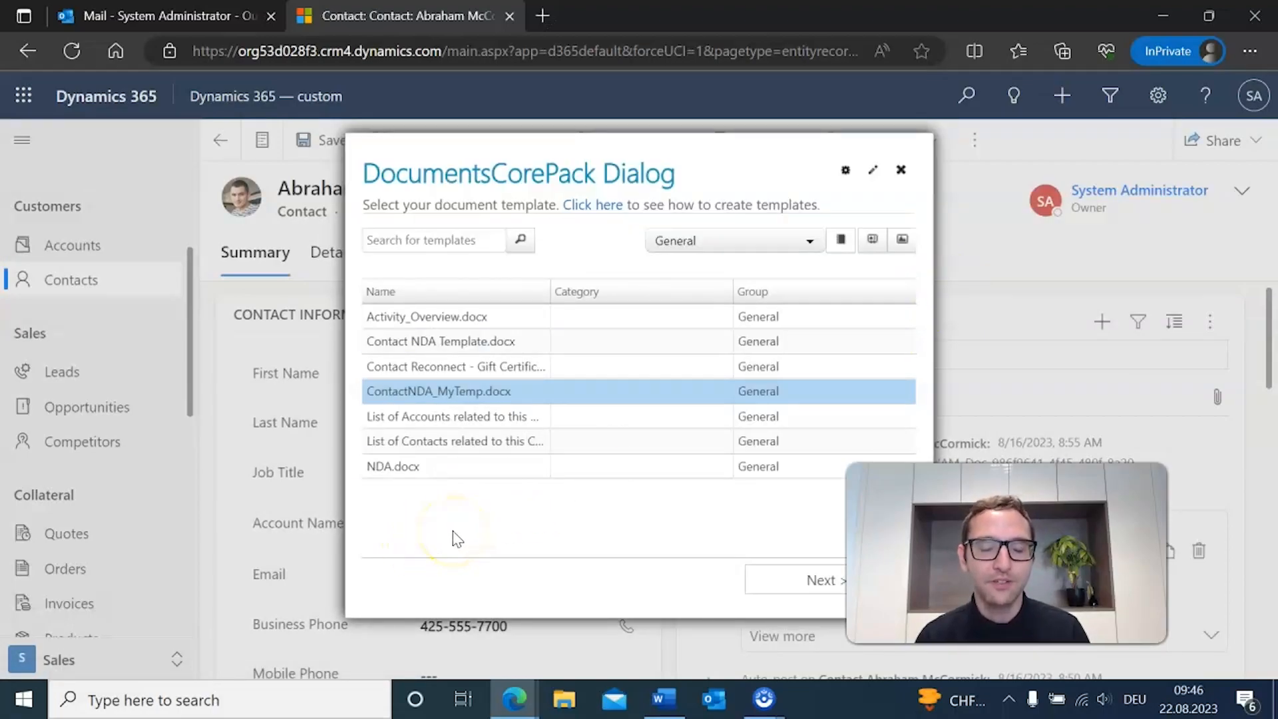
pyautogui.click(488, 469)
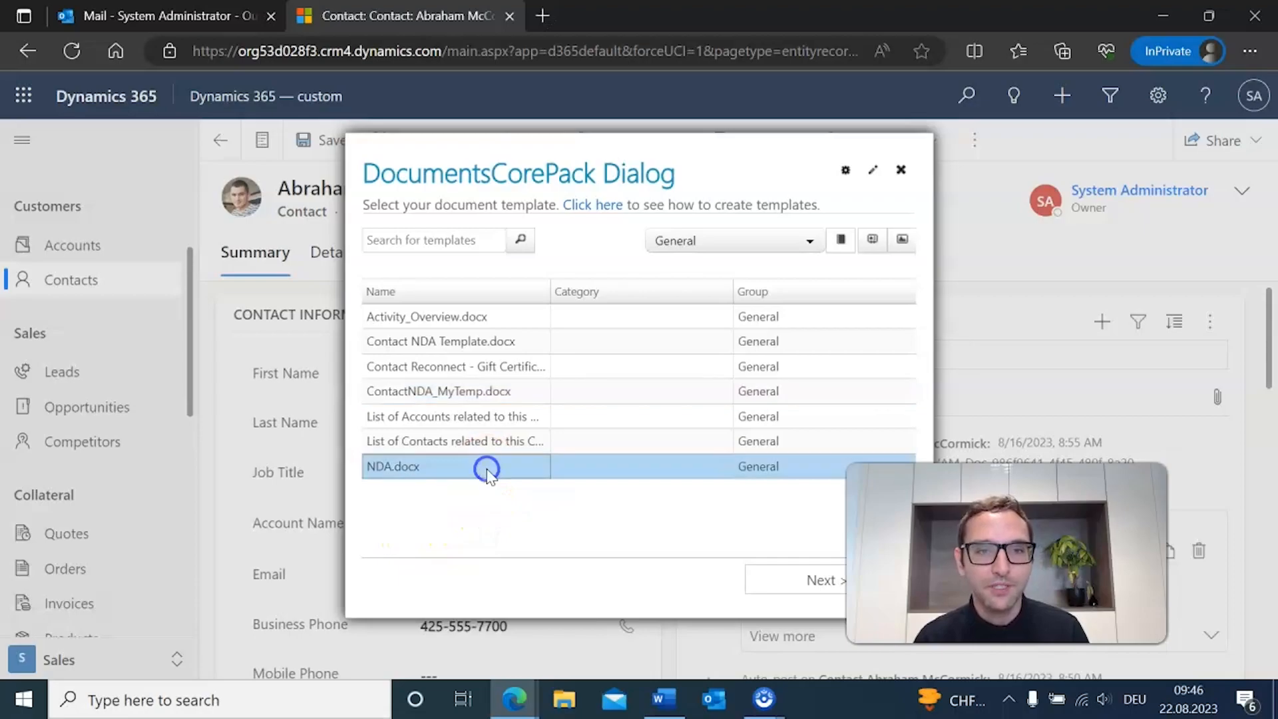
pyautogui.click(771, 586)
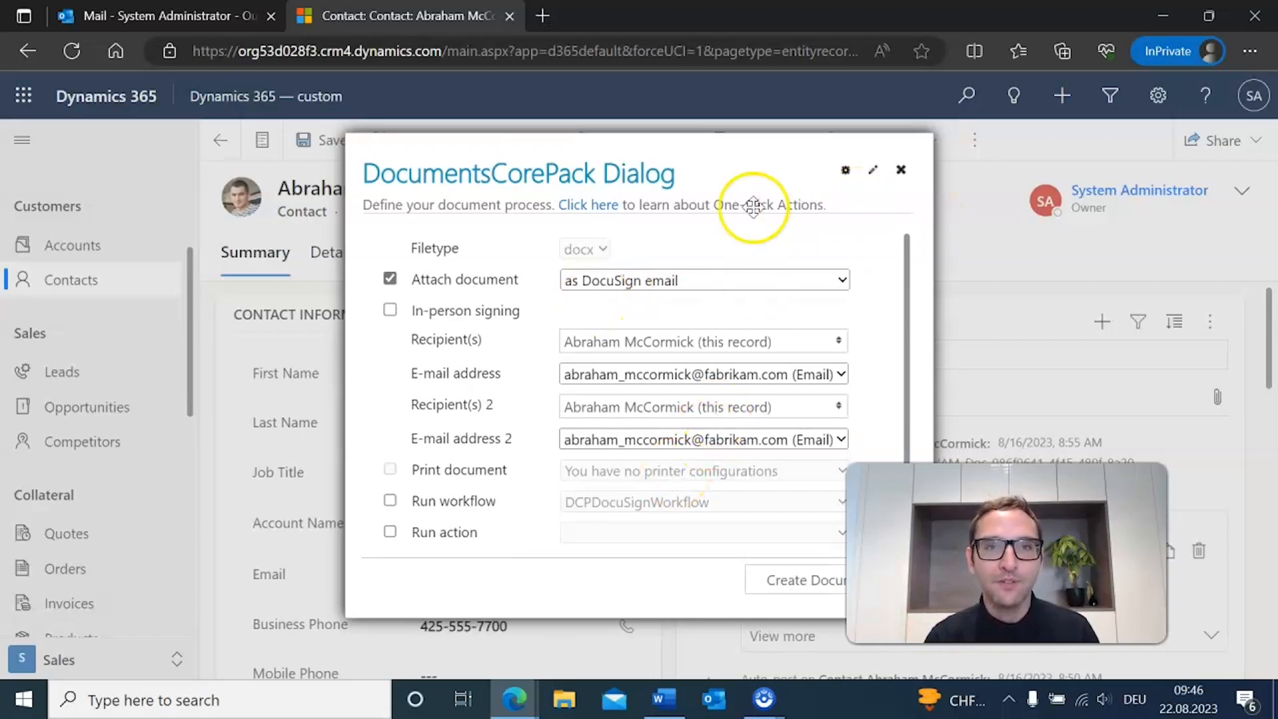
# Choose to attach the document as DocuSign email.
pyautogui.moveTo(726, 175); pyautogui.dragTo(700, 155)
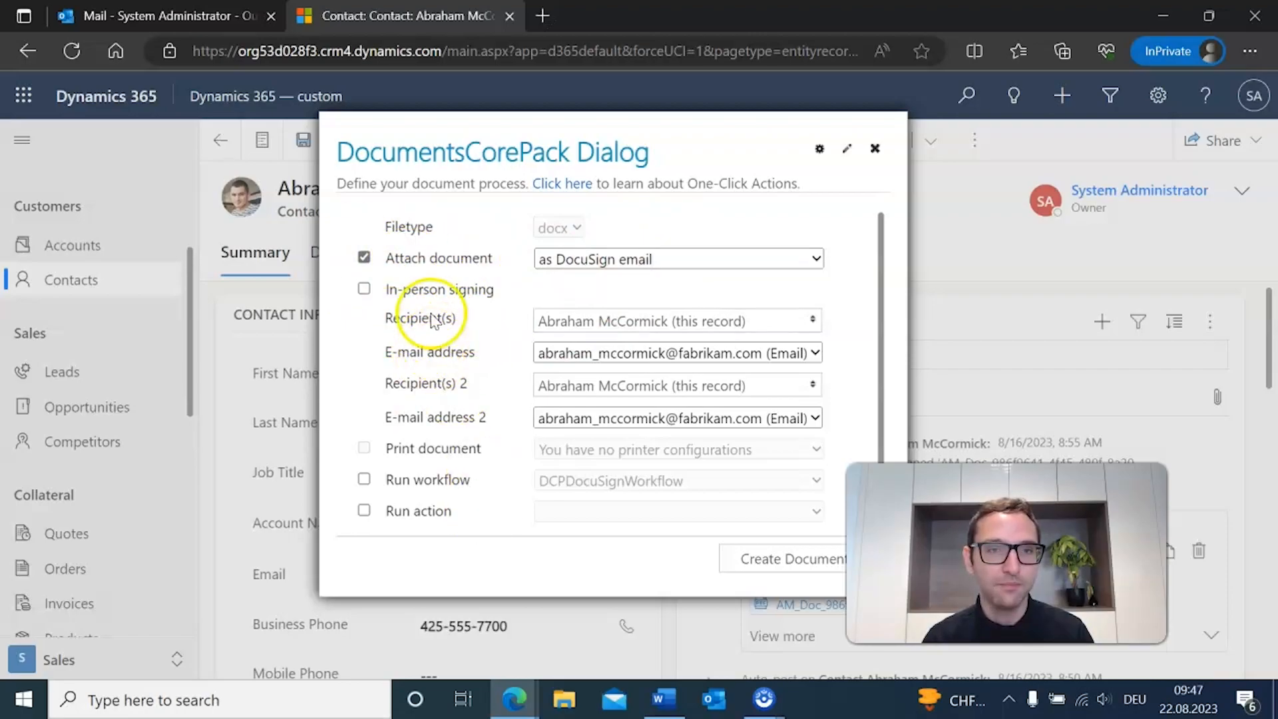
pyautogui.click(651, 259)
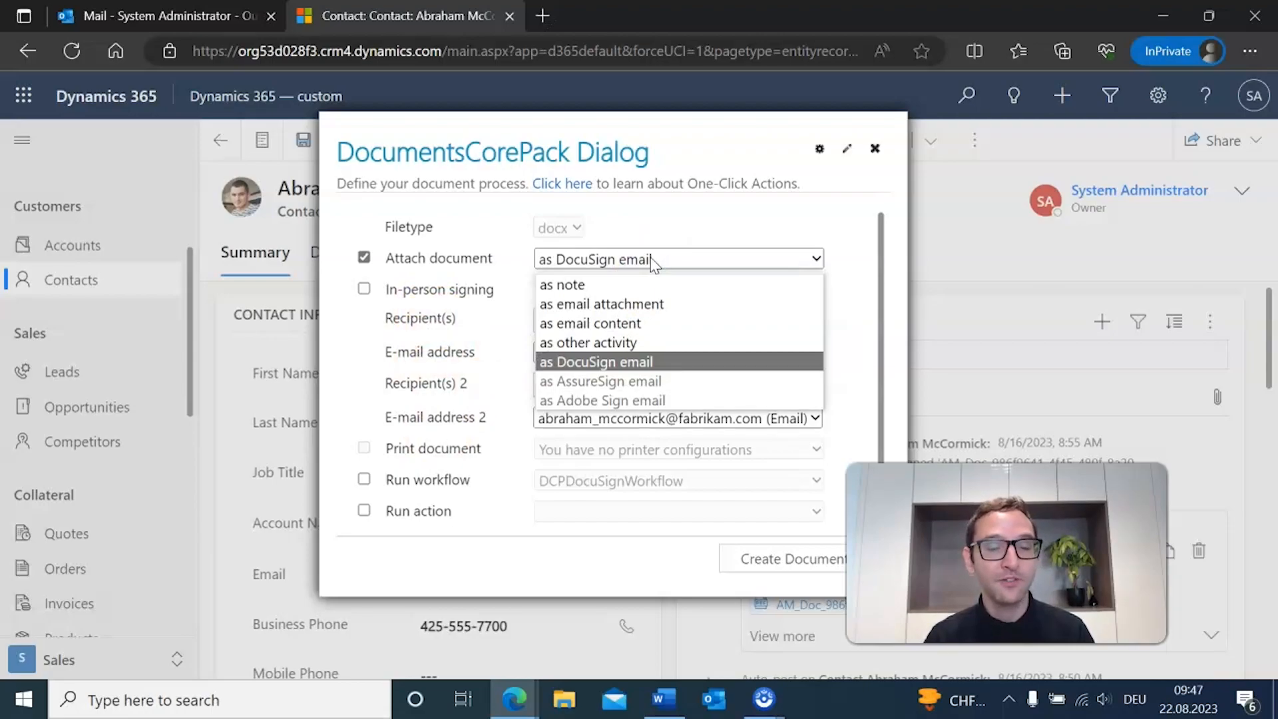
pyautogui.click(587, 364)
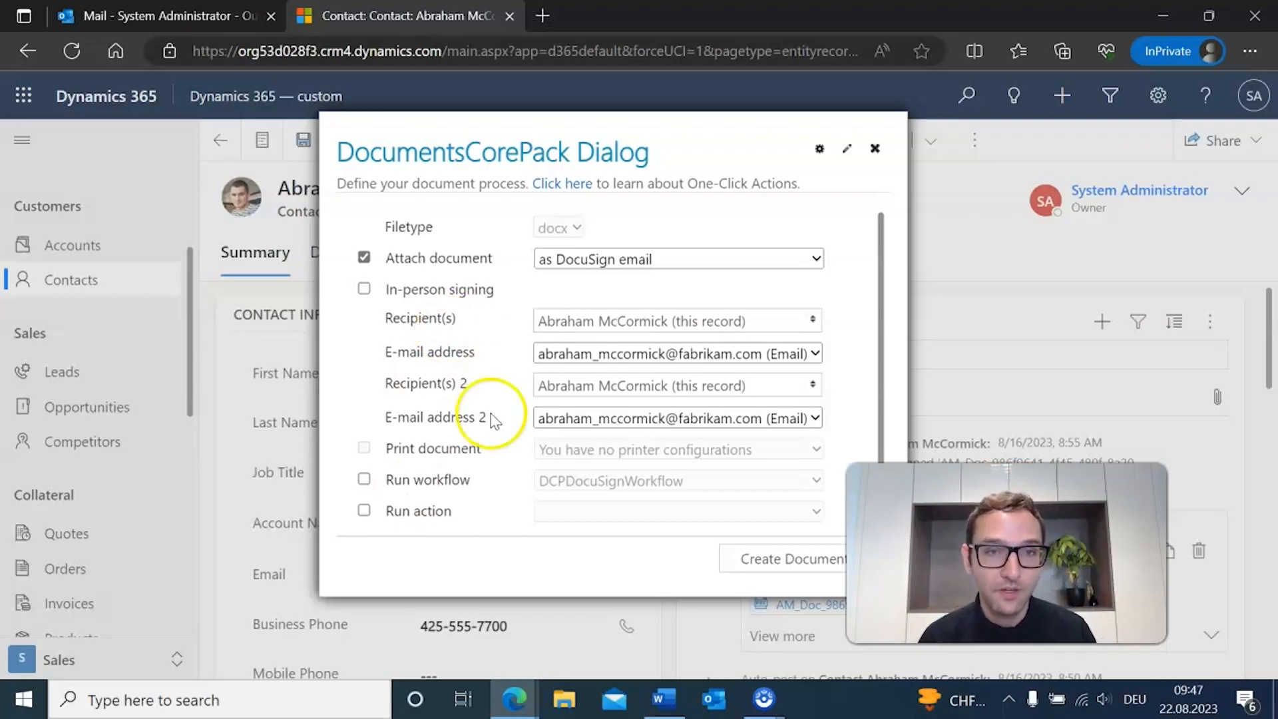
# Set both recipients to System Administrator (ownerid) and create the document.
pyautogui.click(571, 321)
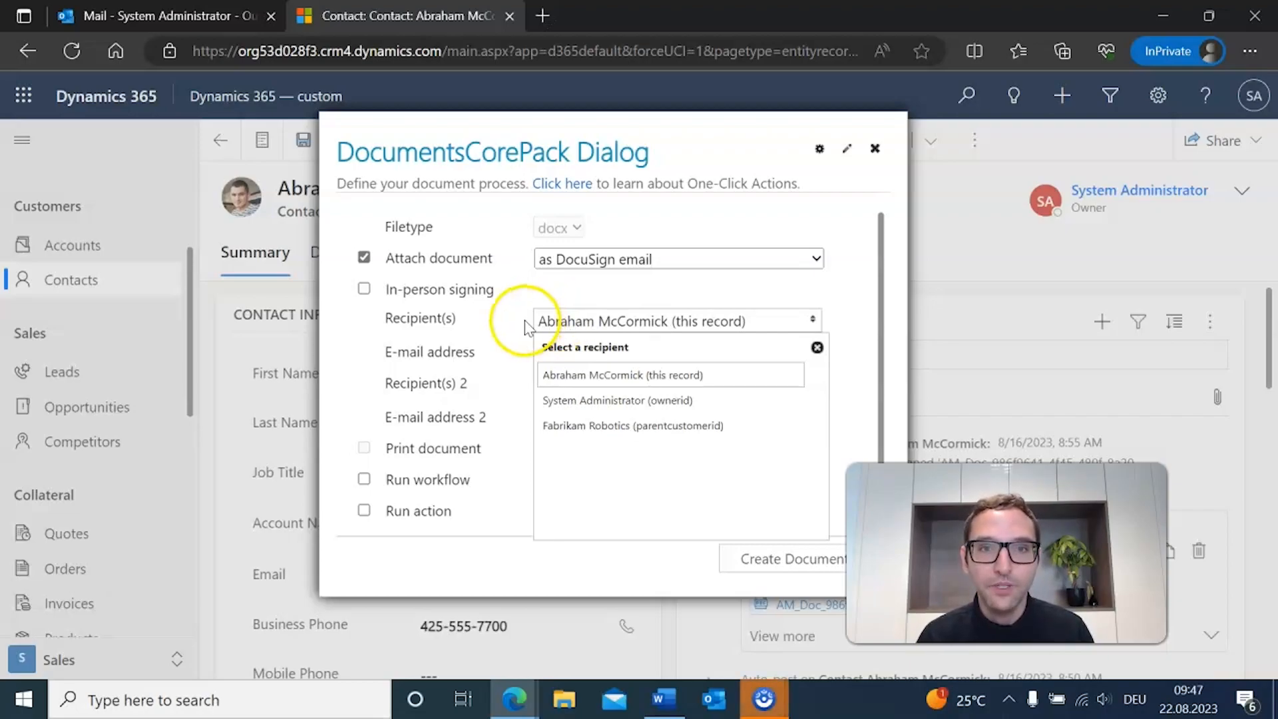
pyautogui.click(585, 402)
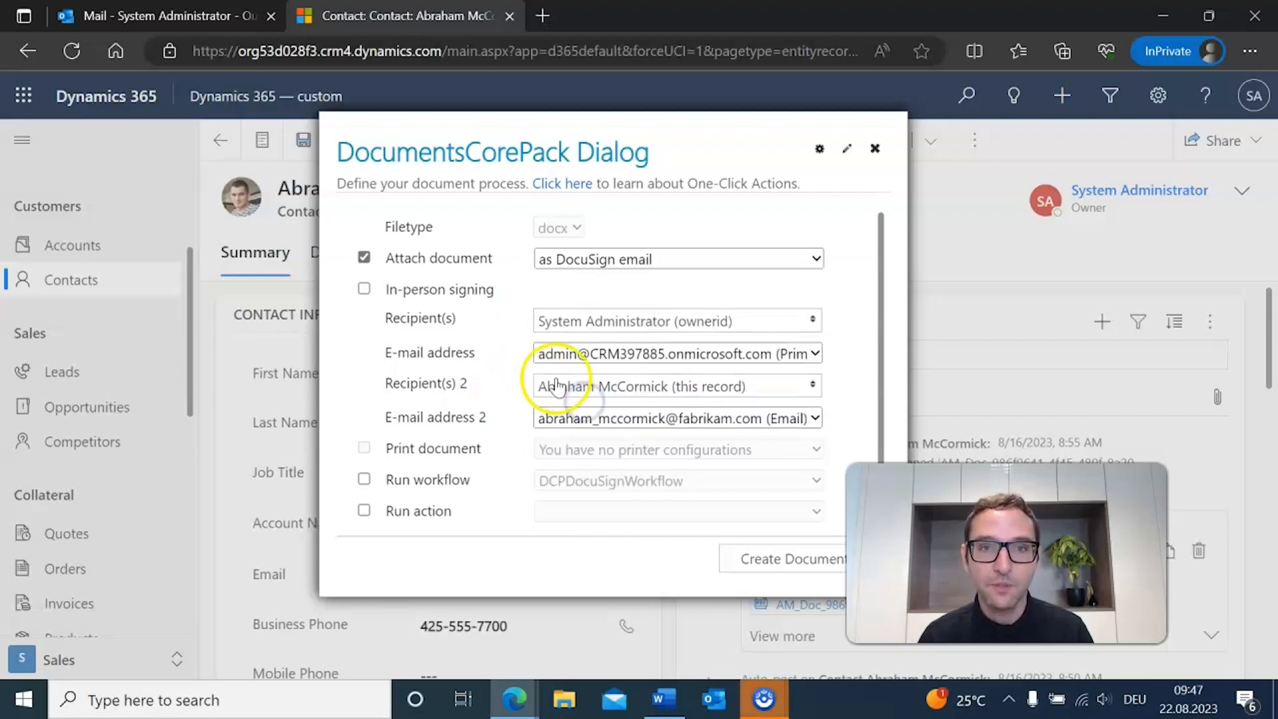
pyautogui.click(589, 385)
pyautogui.click(585, 465)
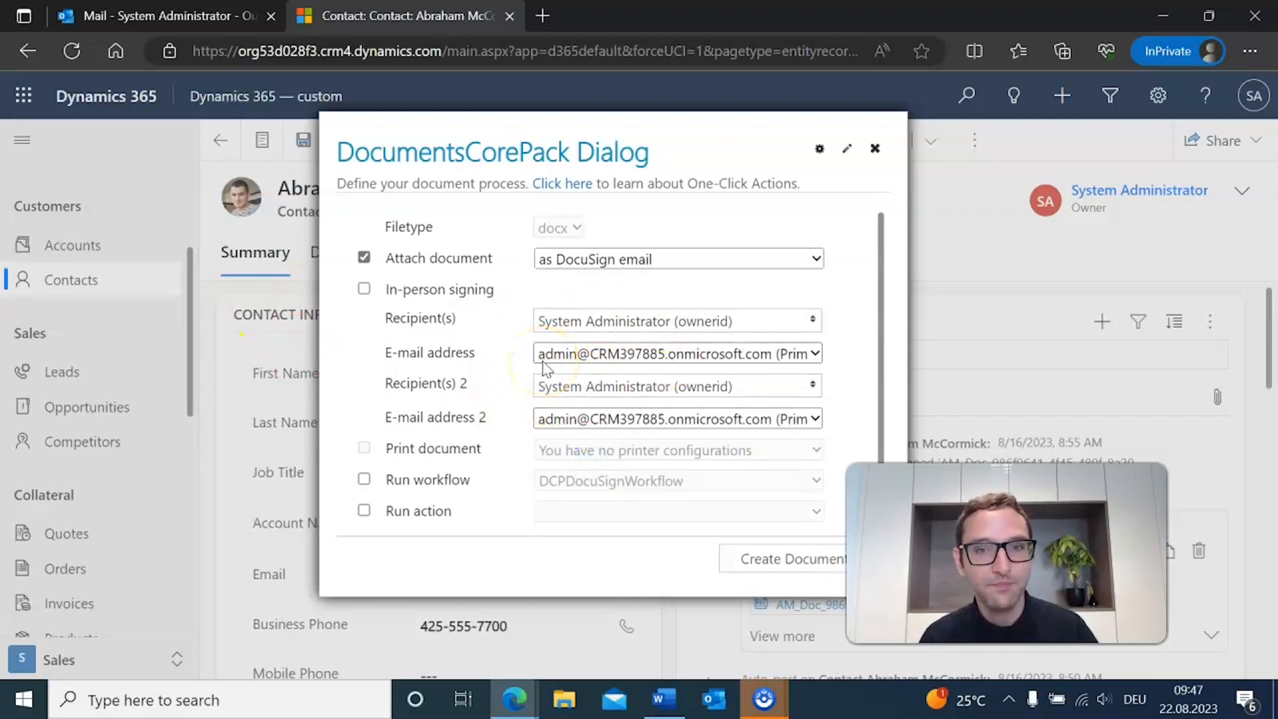
pyautogui.click(778, 564)
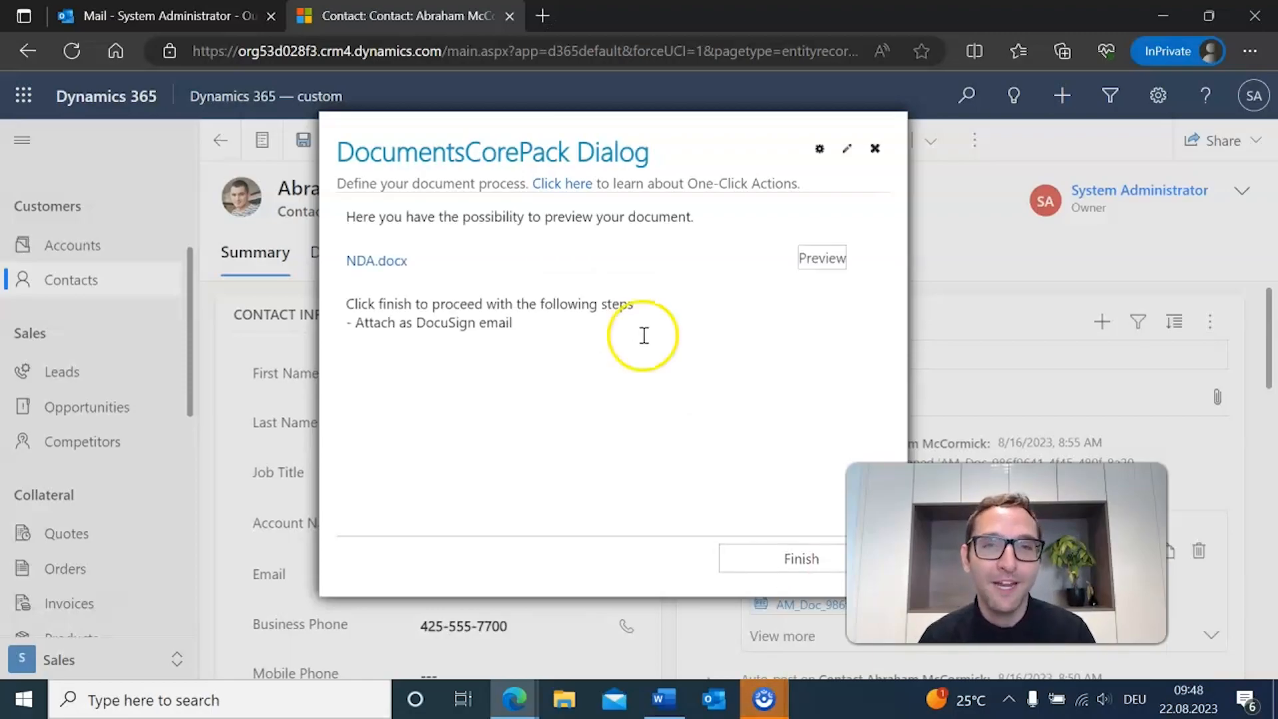
# Preview the generated NDA.docx from the Parties section down to the Signature section, and close the preview.
pyautogui.click(813, 261)
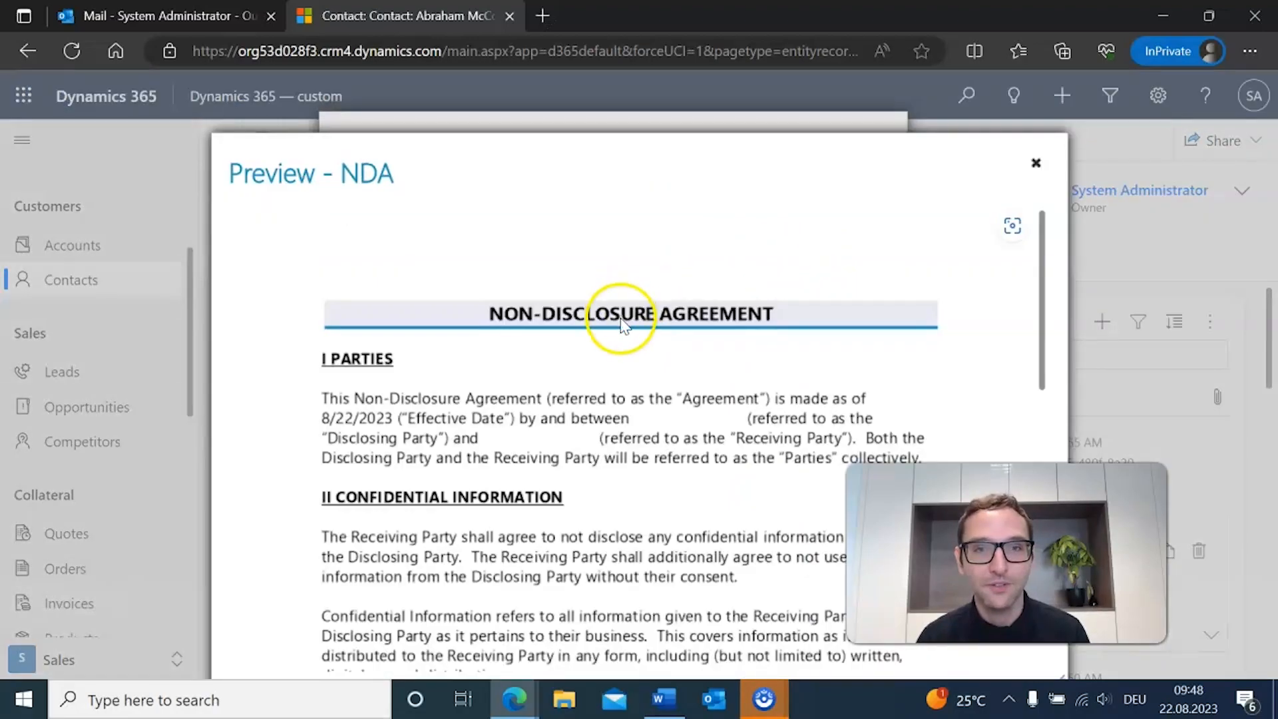
pyautogui.scroll(-5, 599, 403)
pyautogui.scroll(-4, 532, 403)
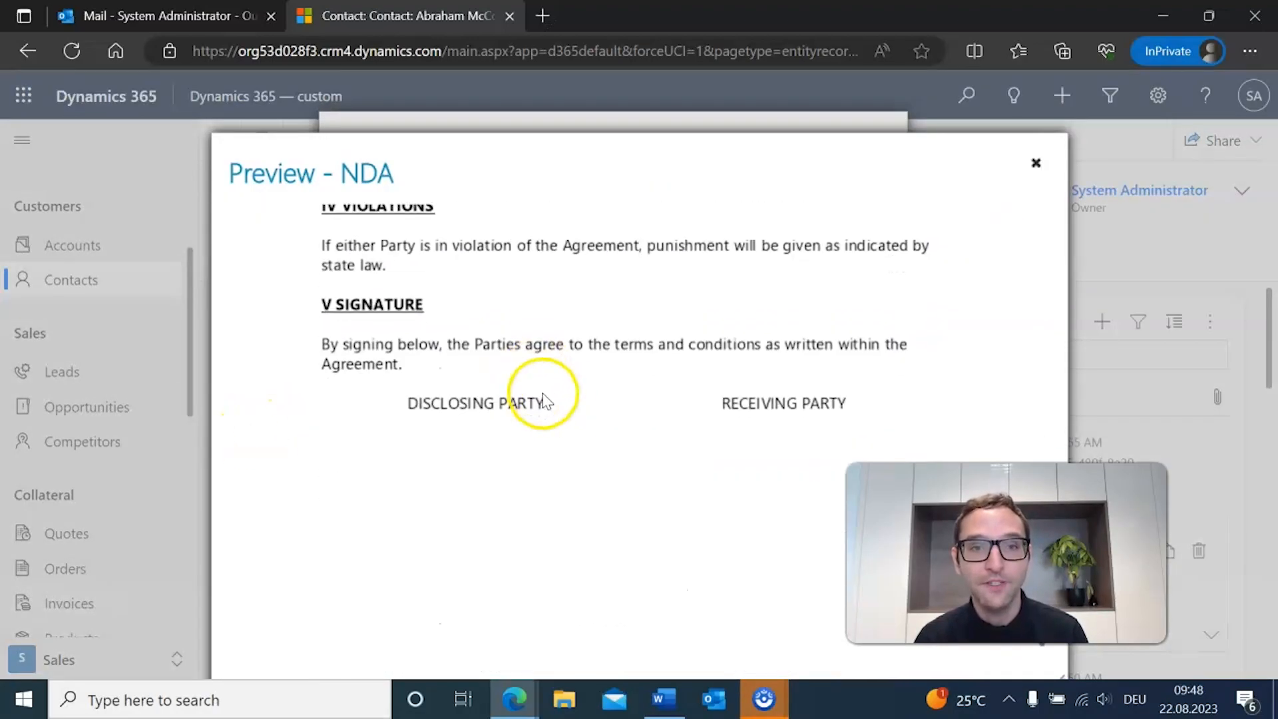
pyautogui.click(1035, 163)
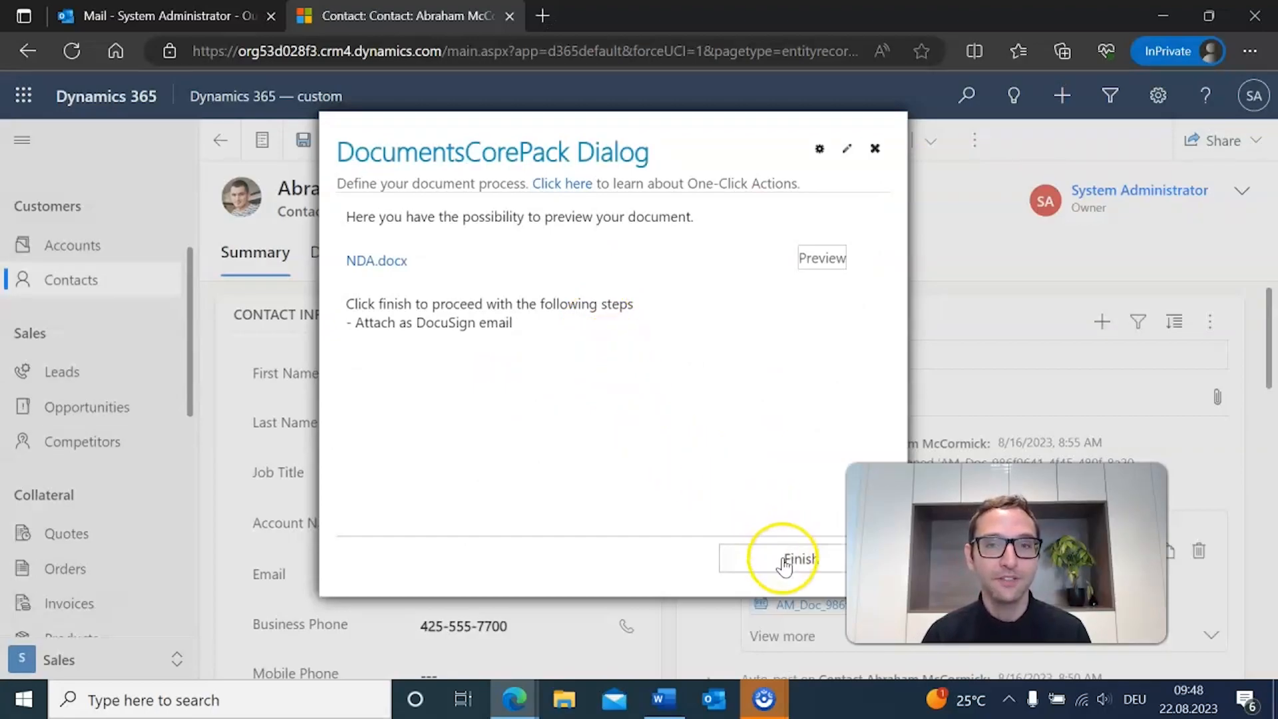
# Finish the document process to send the NDA through DocuSign, and open the new NDA signing request in the Outlook inbox.
pyautogui.click(783, 560)
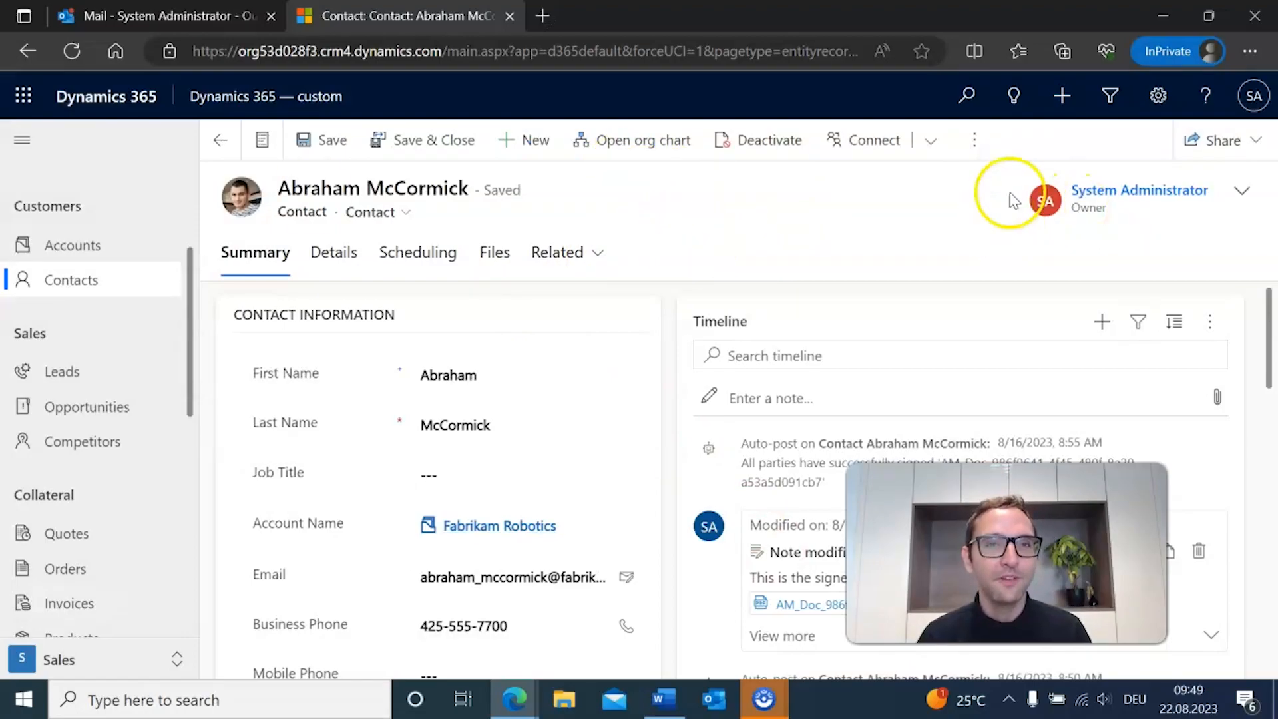
pyautogui.click(211, 9)
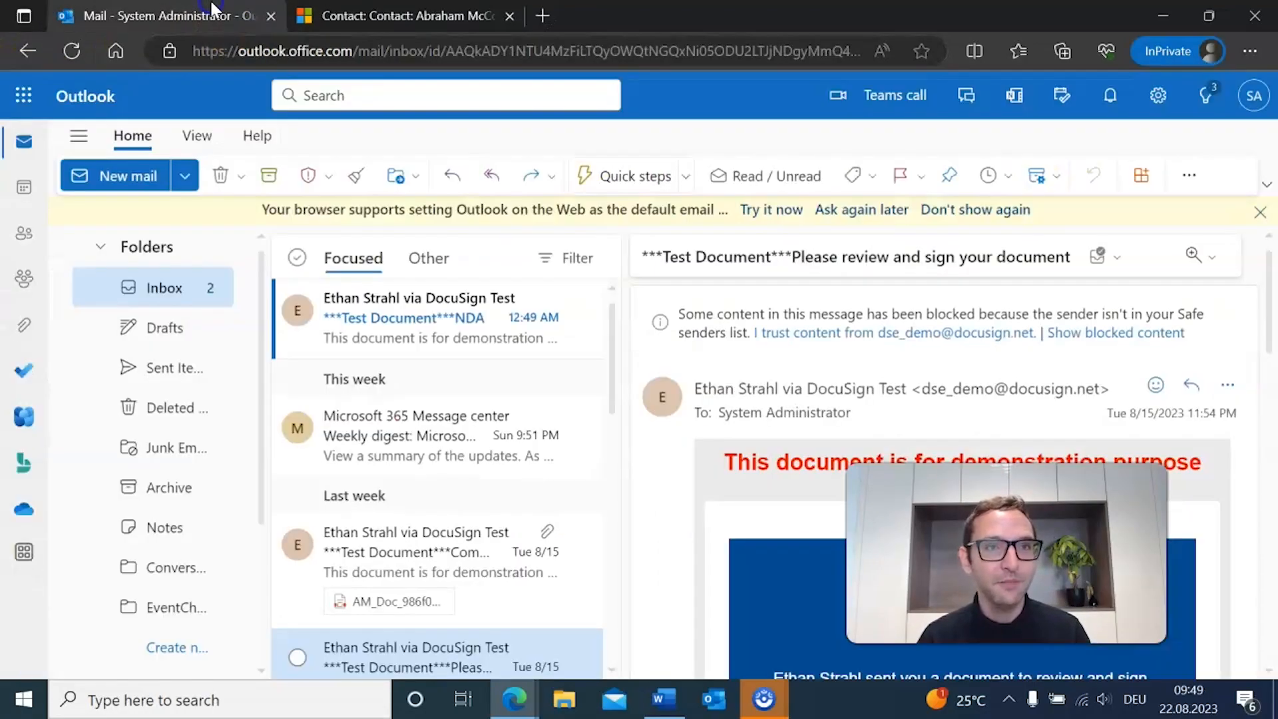
pyautogui.click(424, 331)
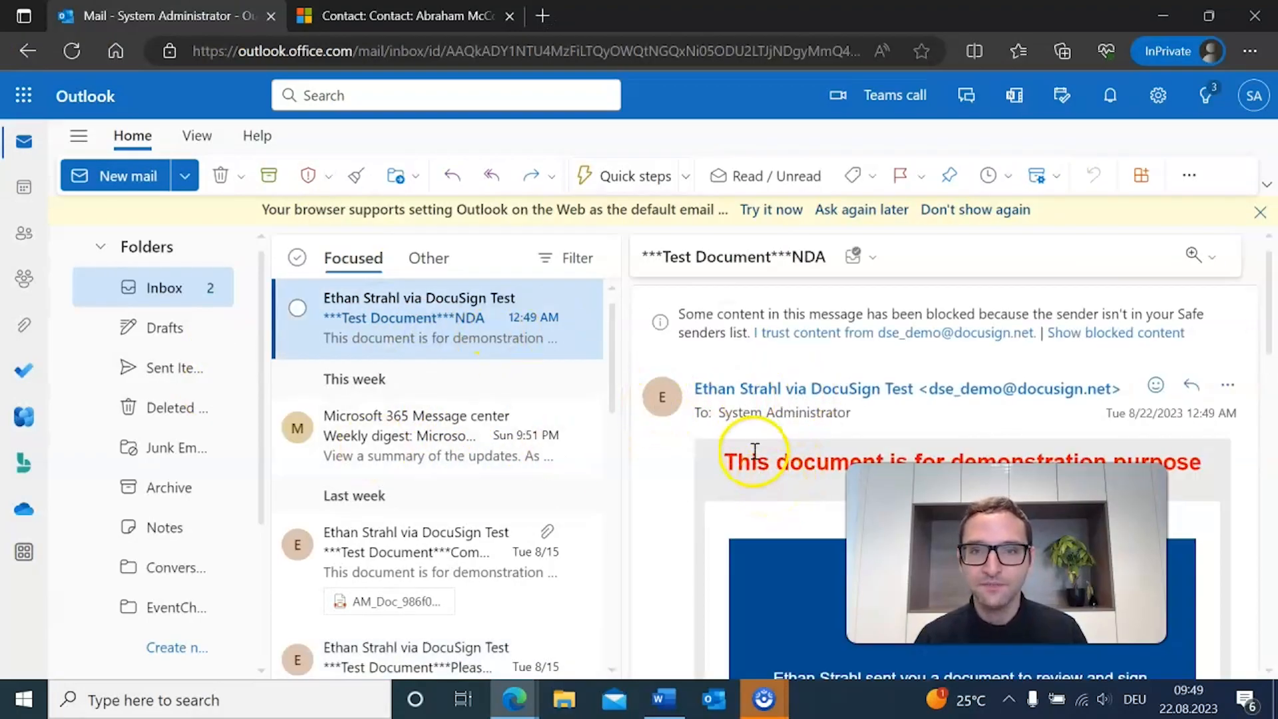
# Look through the signing request e-mail and open its document for review in DocuSign.
pyautogui.scroll(-4, 772, 489)
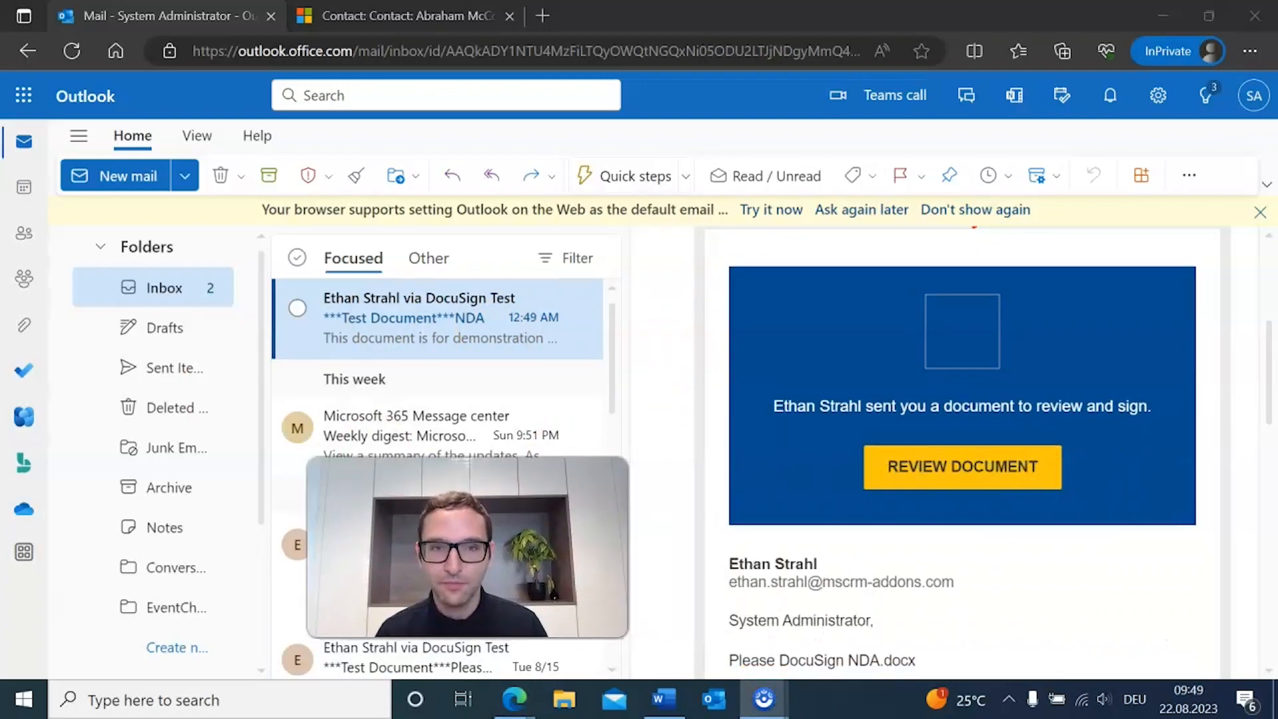
pyautogui.scroll(-3, 1091, 403)
pyautogui.scroll(5, 1085, 408)
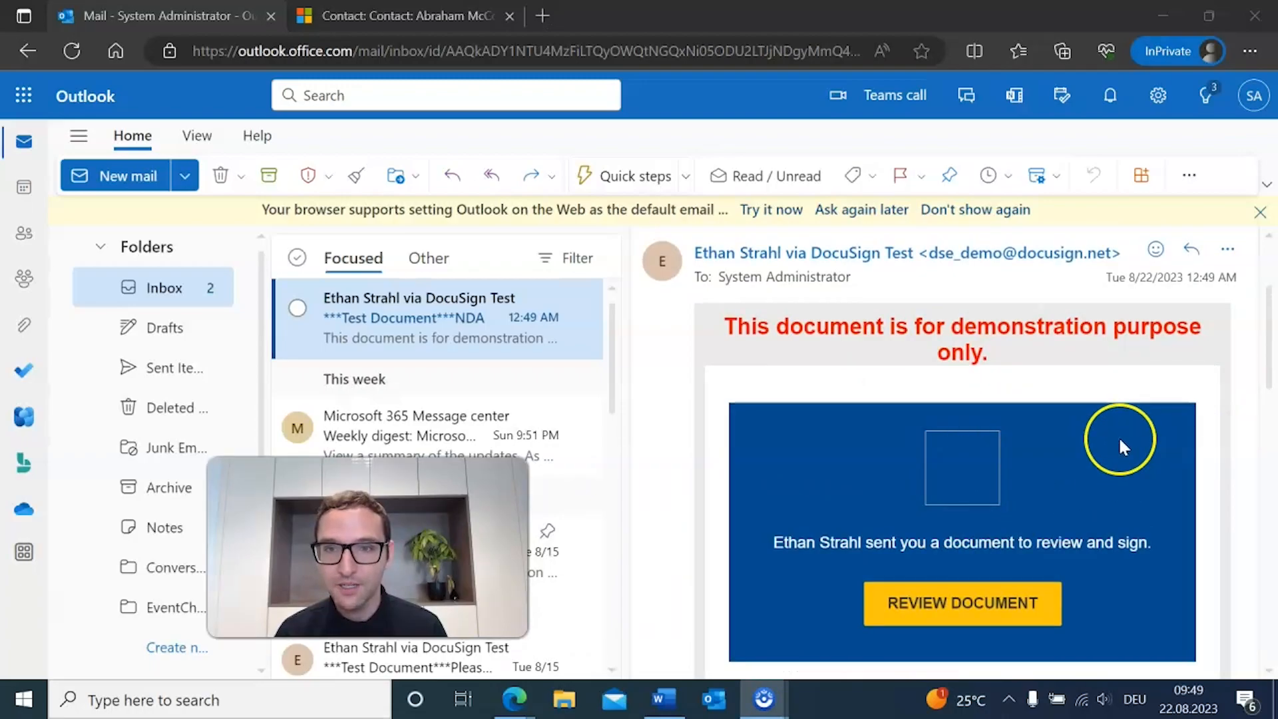
pyautogui.scroll(-2, 1118, 436)
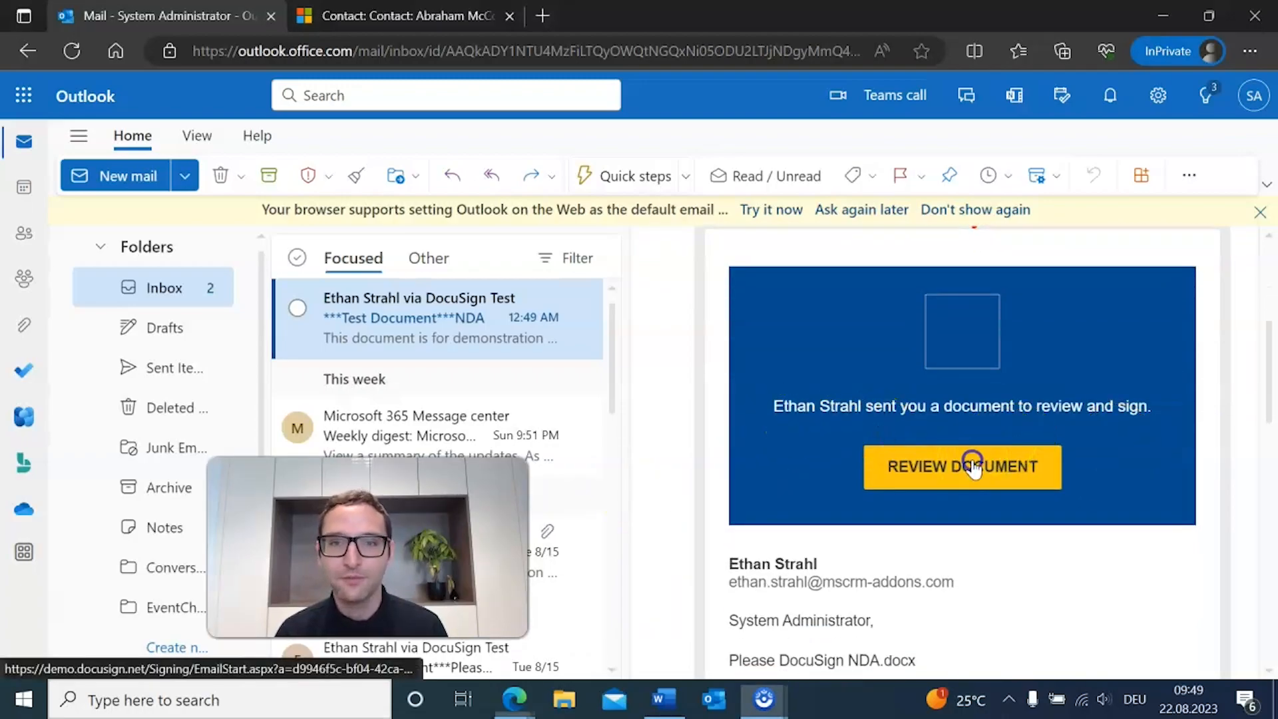
pyautogui.click(1019, 447)
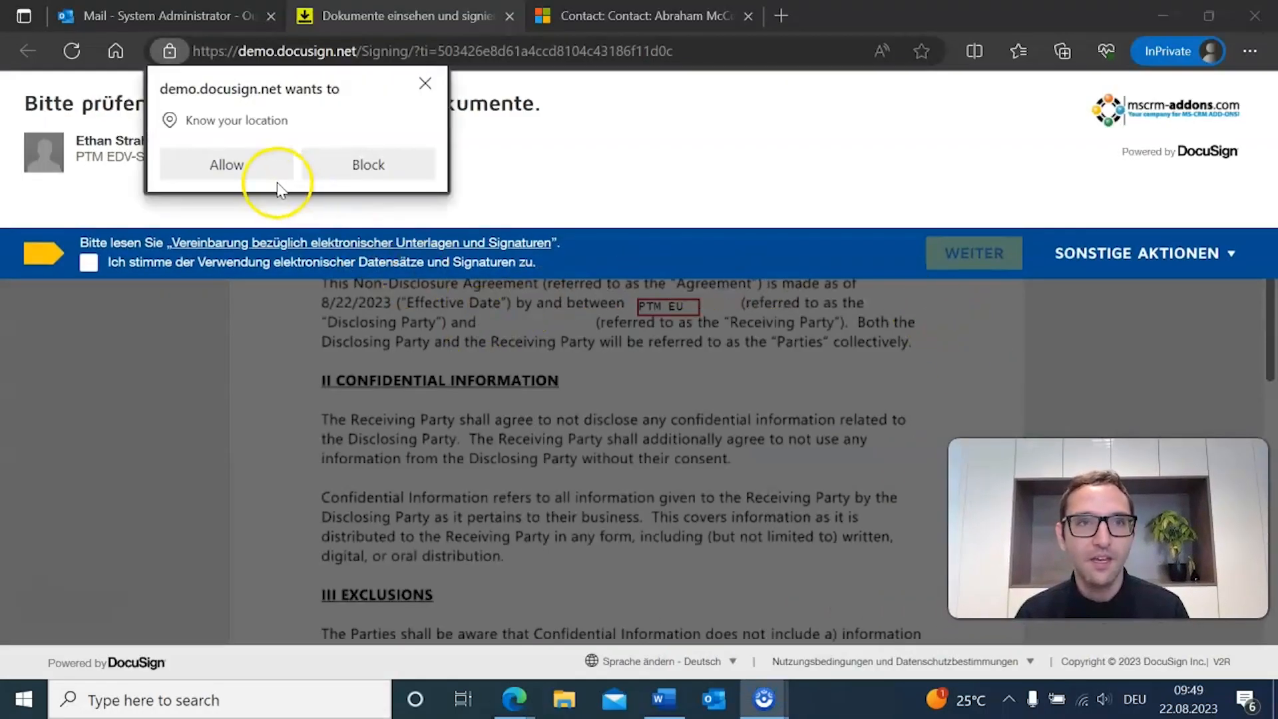
# Block location access for the signing site, and continue after agreeing to the use of electronic records and signatures.
pyautogui.click(410, 166)
pyautogui.click(88, 262)
pyautogui.click(952, 260)
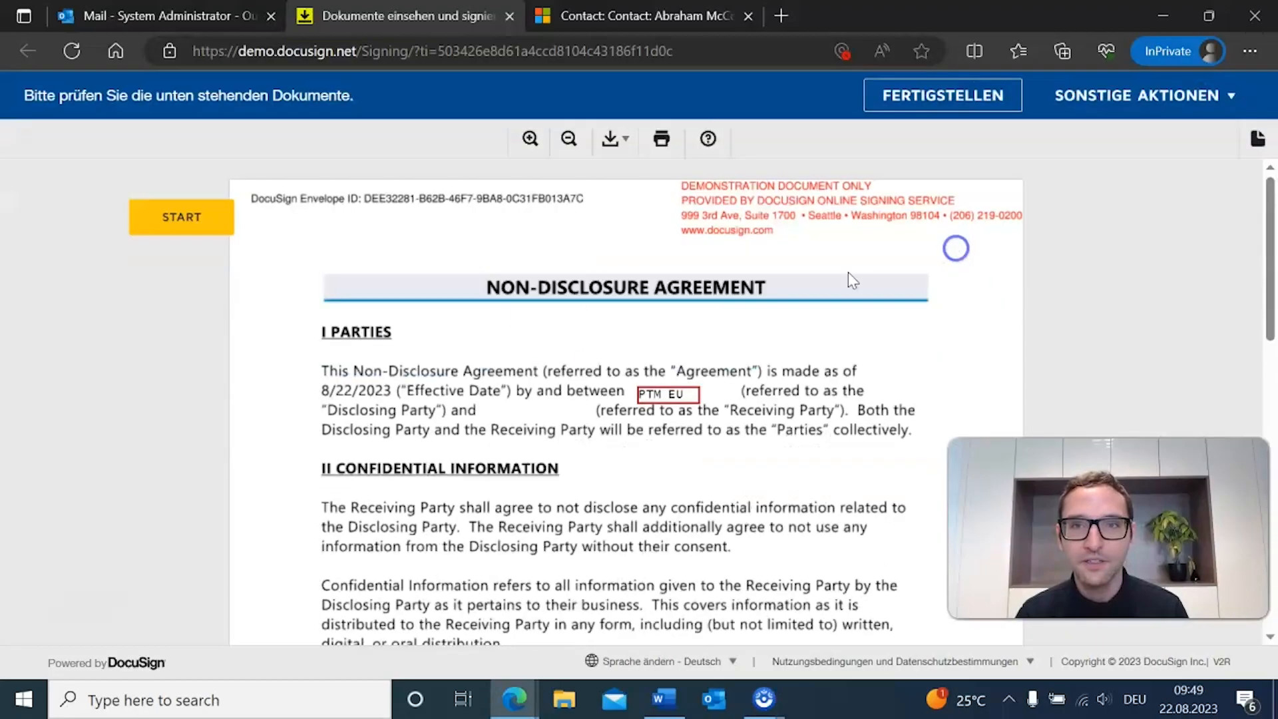
# Change the Disclosing Party's company in the Parties section to PTM USA.
pyautogui.scroll(-10, 652, 373)
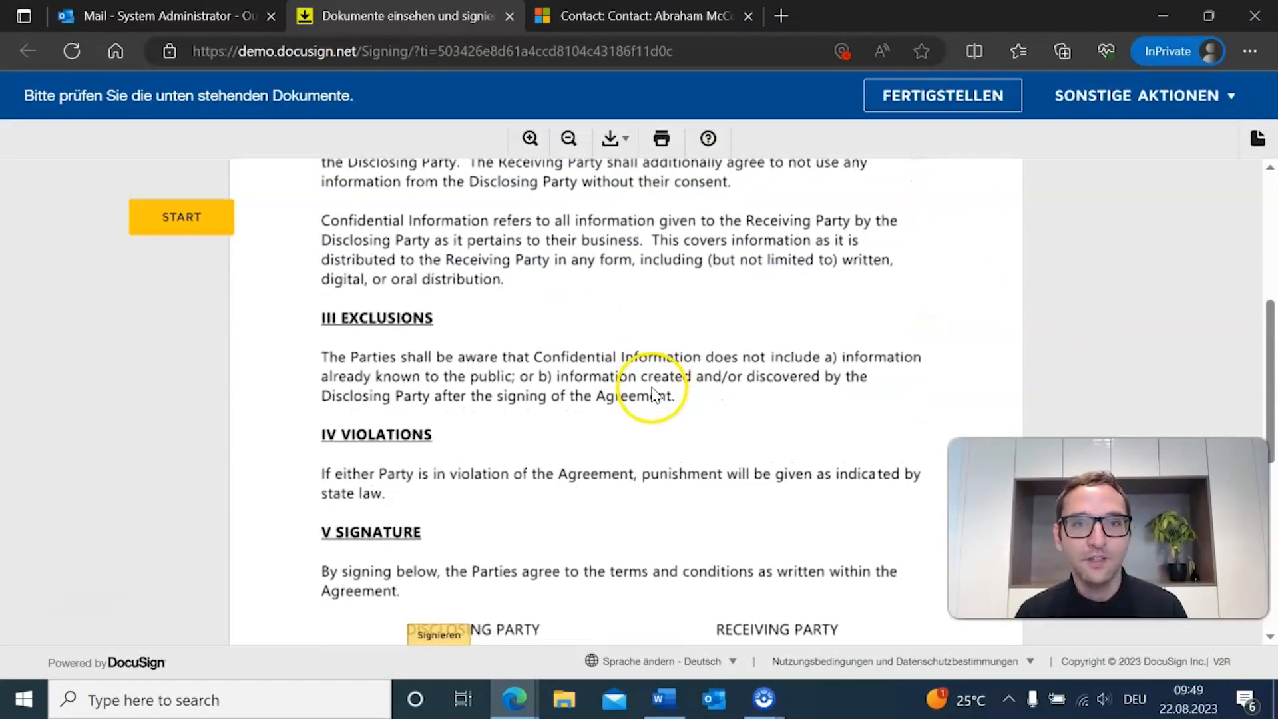
pyautogui.scroll(8, 666, 399)
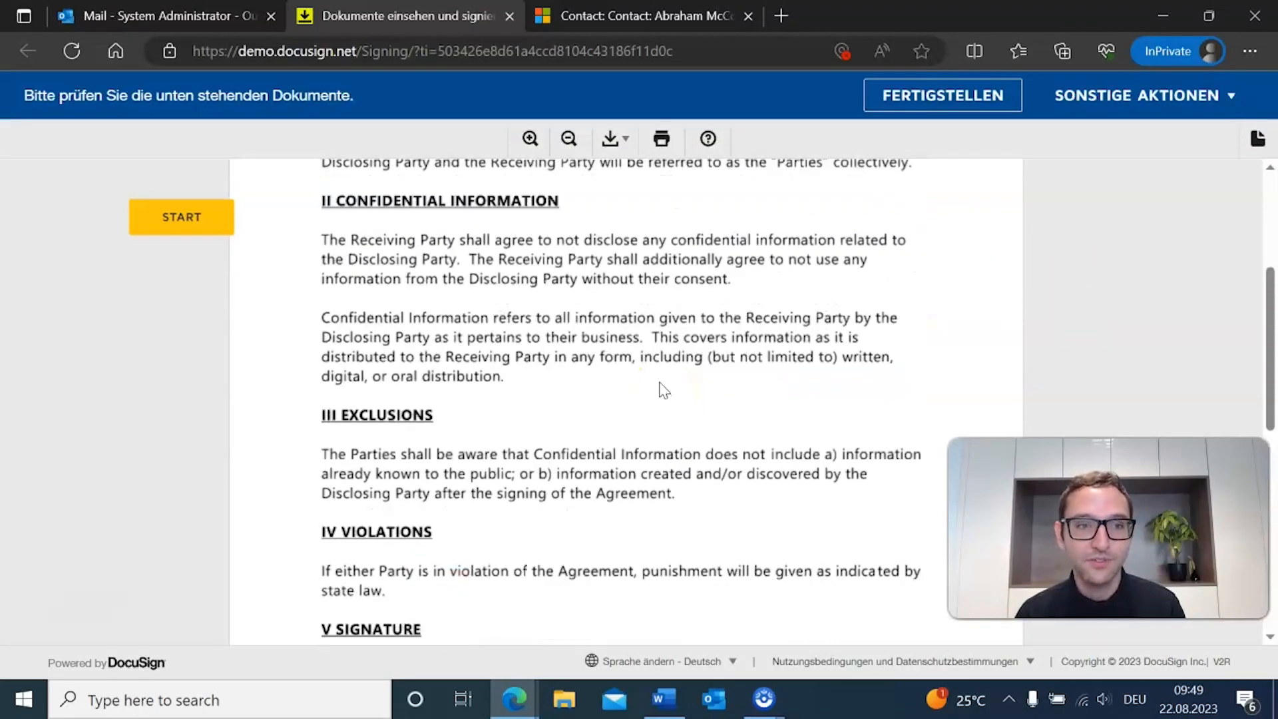
pyautogui.click(677, 401)
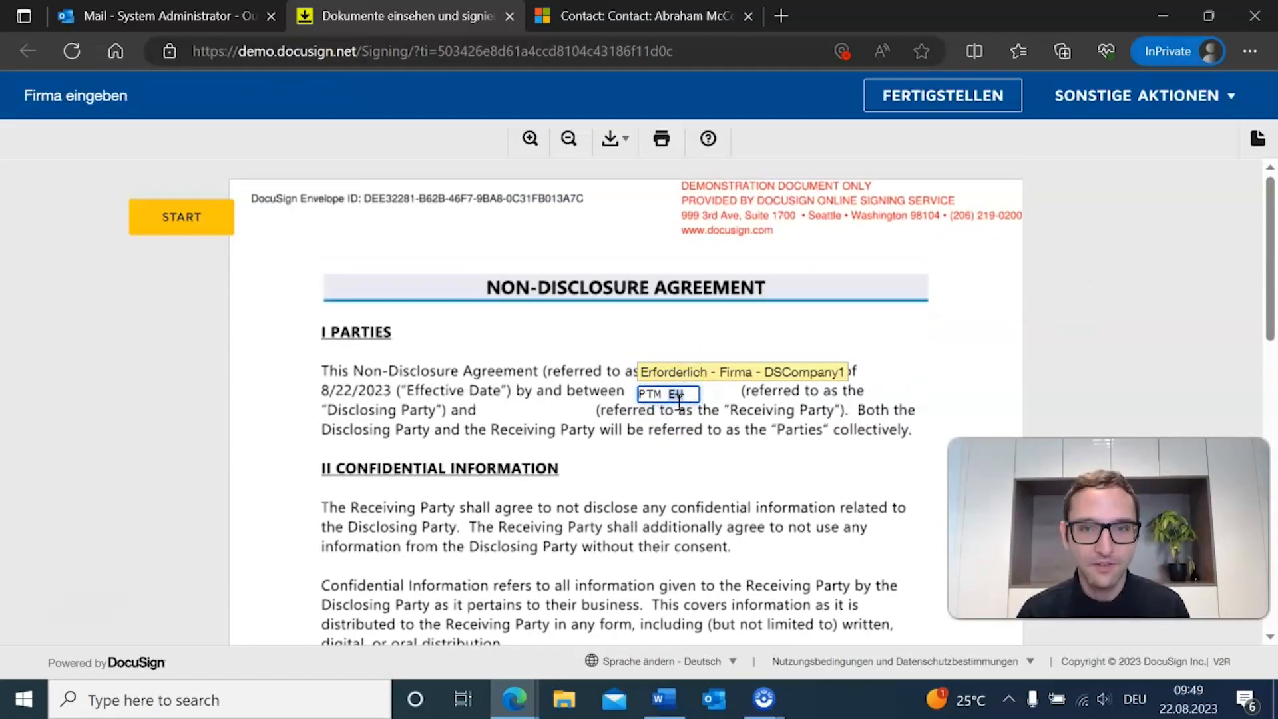
pyautogui.press('BackSpace')
pyautogui.press('BackSpace')
pyautogui.write('USA')
# Sign the Disclosing Party field in the Signature section with the suggested System Administrator signature.
pyautogui.scroll(-10, 675, 393)
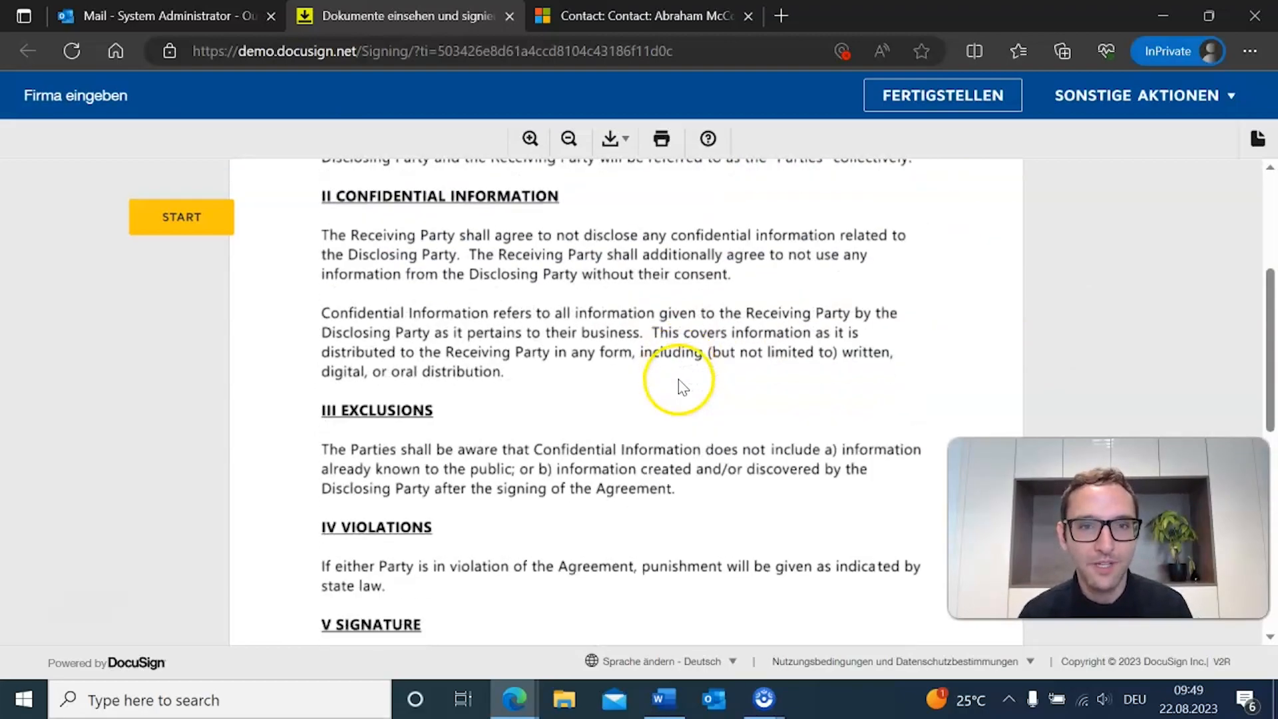
pyautogui.click(433, 436)
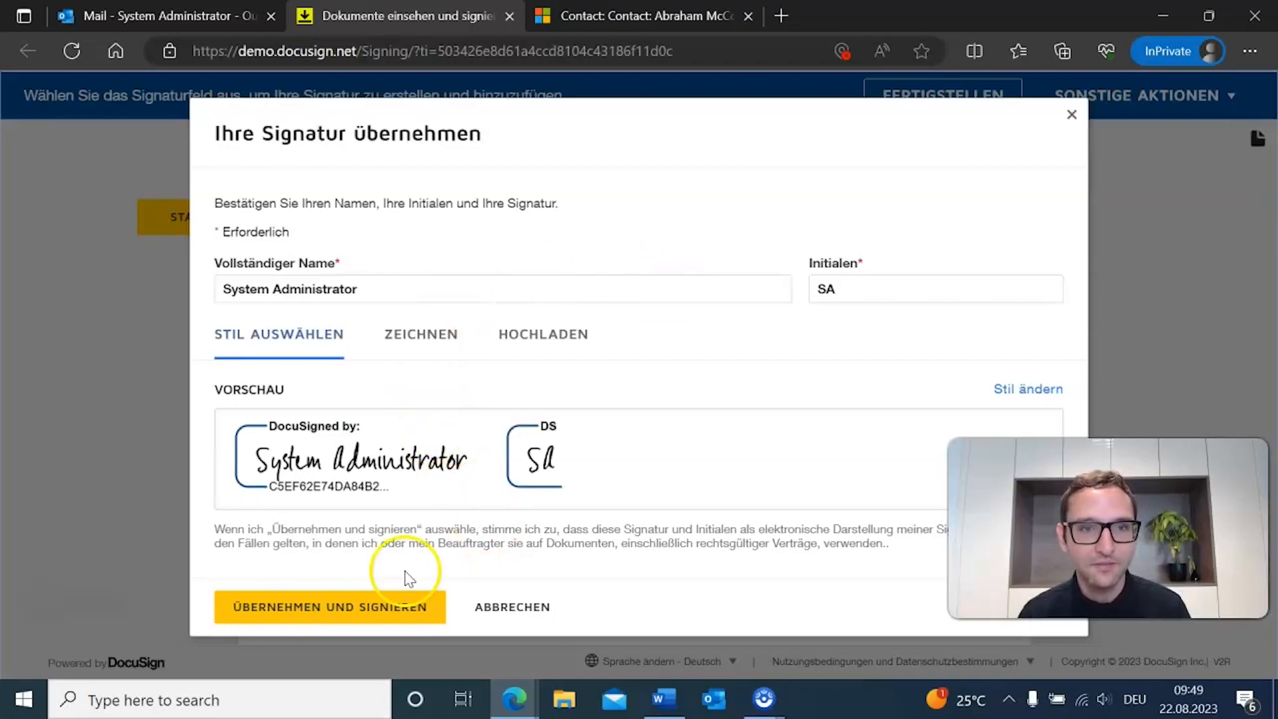
pyautogui.click(317, 616)
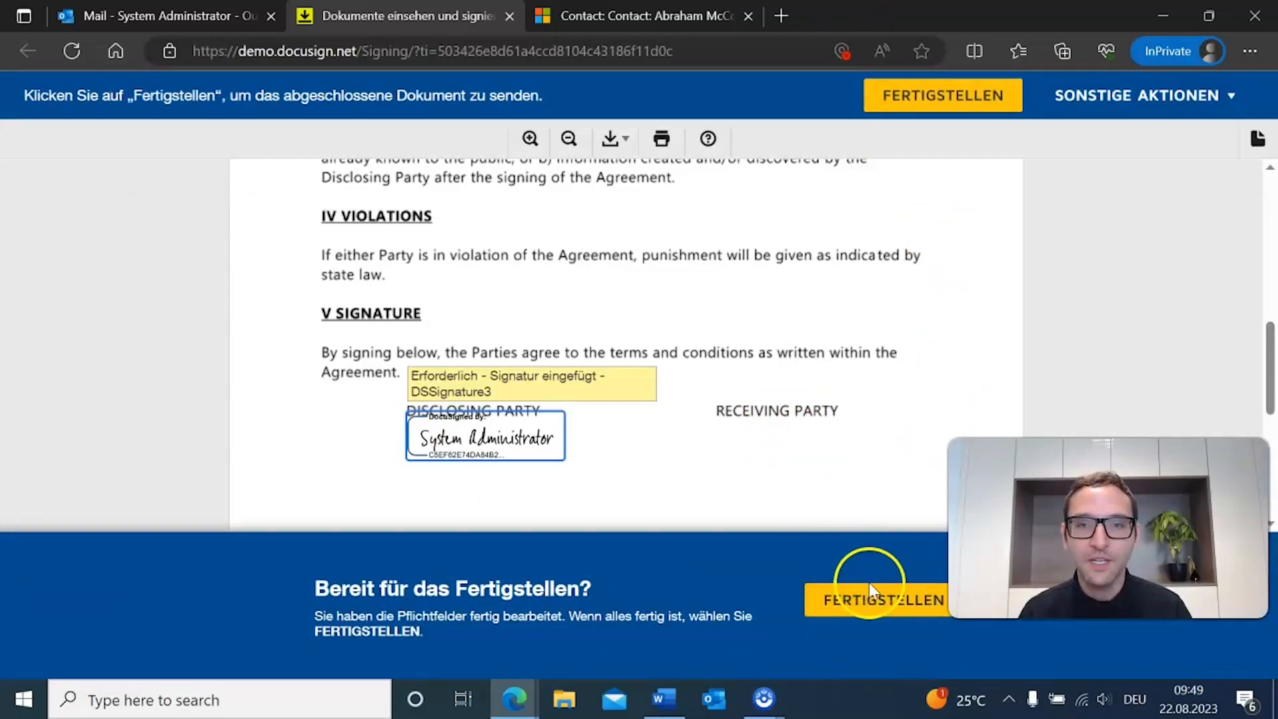
# Finish the first signer's signing, decline the free DocuSign account offer and close the page that follows.
pyautogui.click(858, 598)
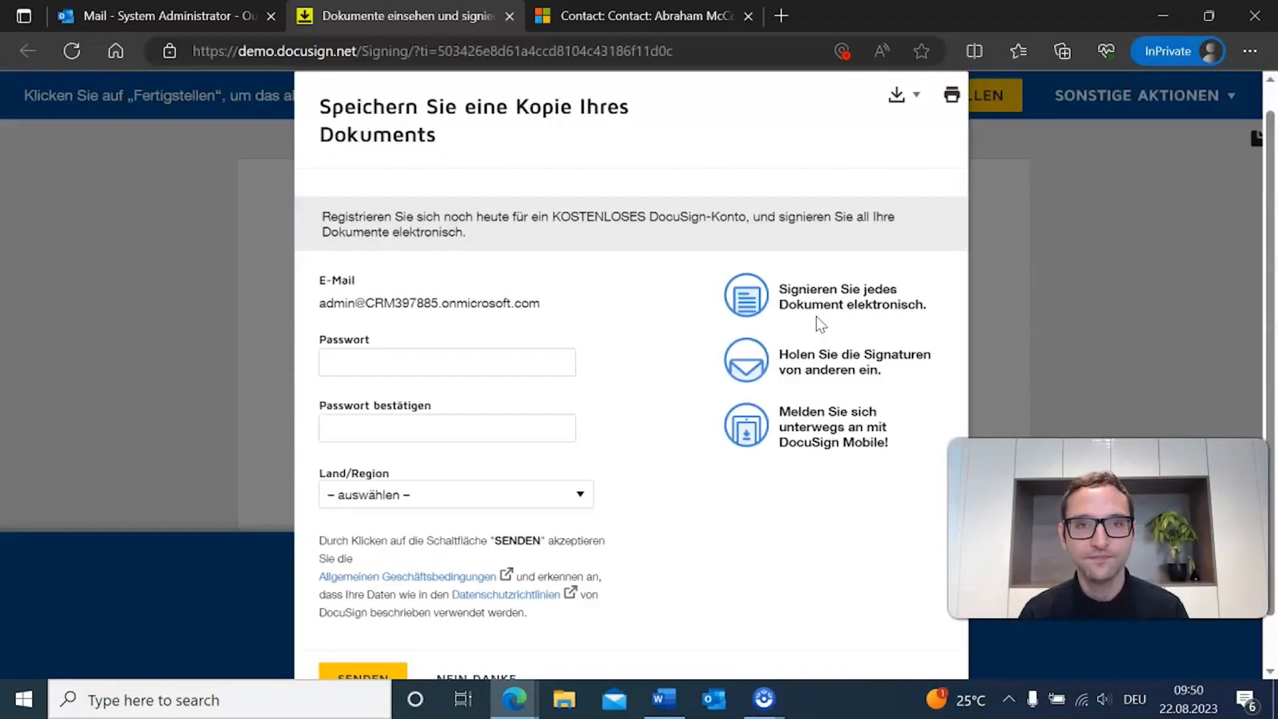
pyautogui.click(611, 343)
pyautogui.scroll(-1, 611, 343)
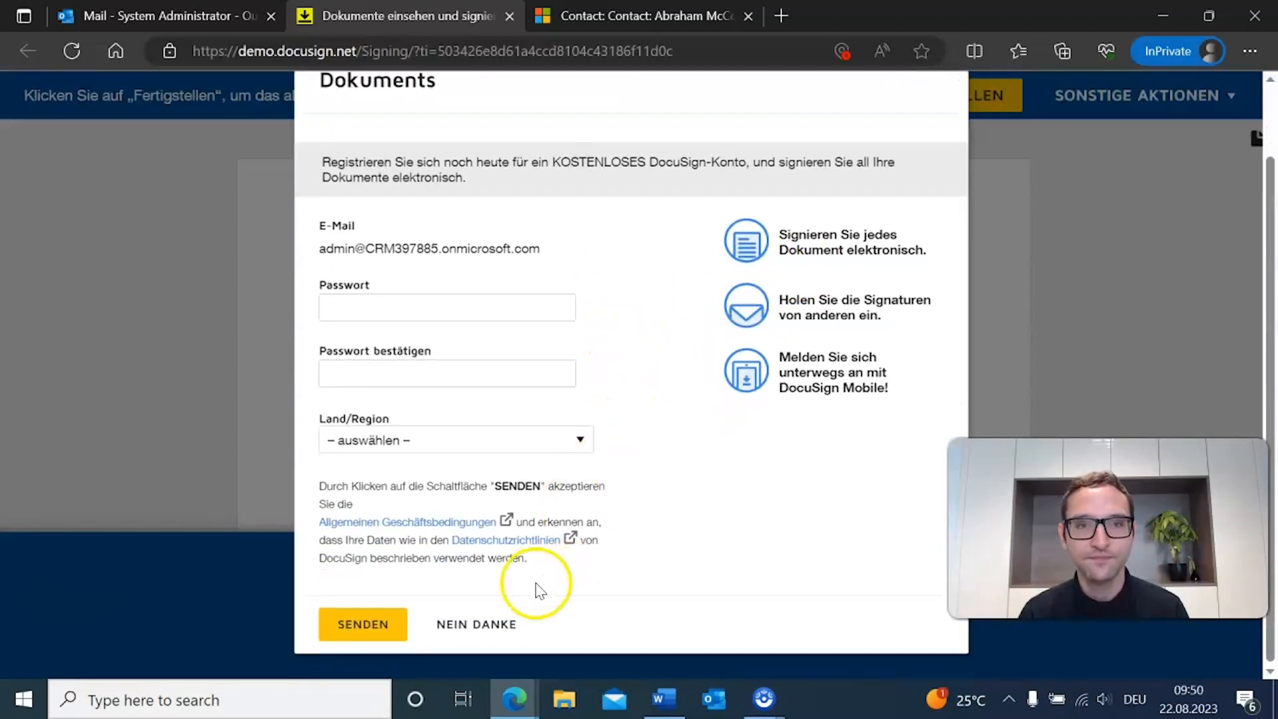
pyautogui.click(485, 616)
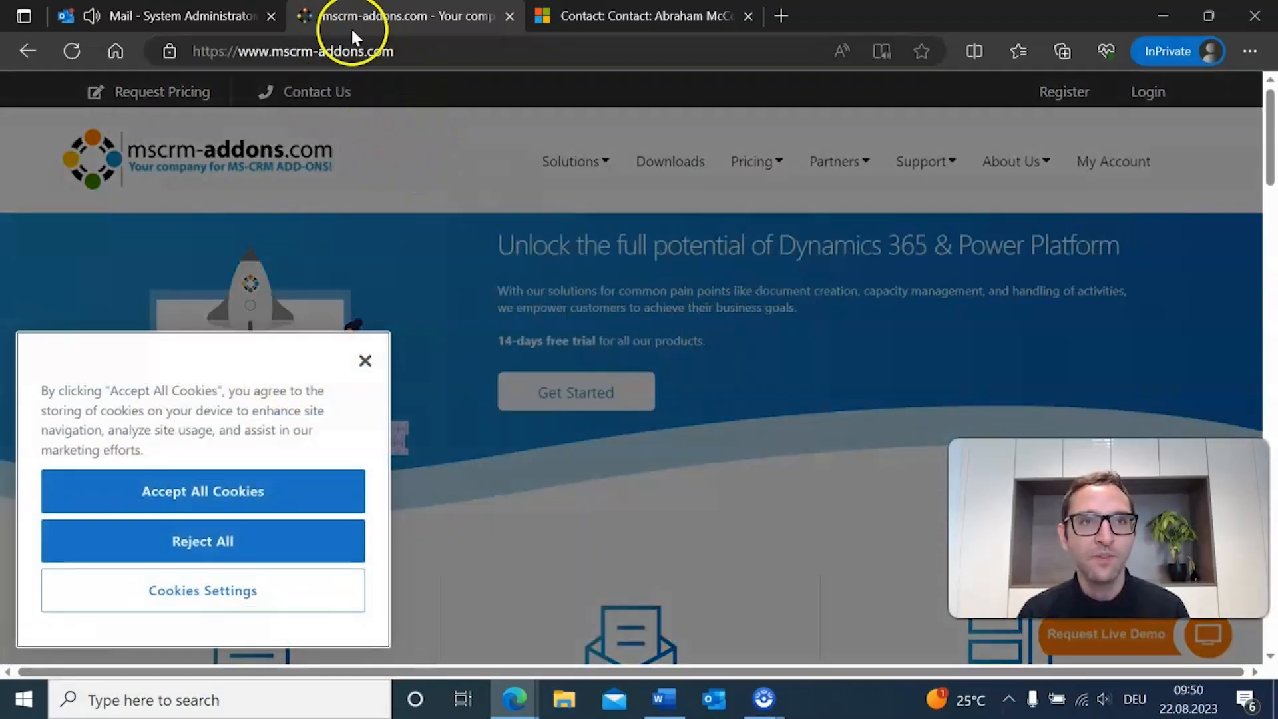
pyautogui.click(510, 17)
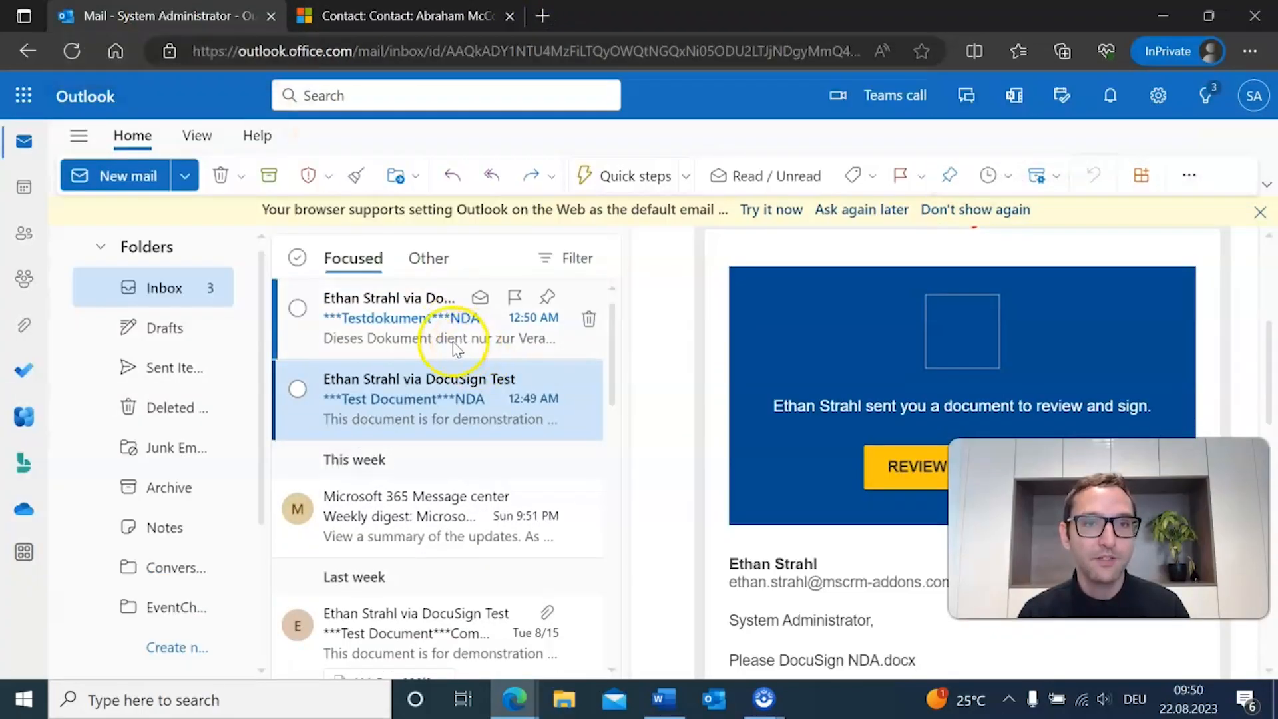
# Open the second NDA signing request from the inbox for review and agree to the use of electronic records and signatures.
pyautogui.click(423, 330)
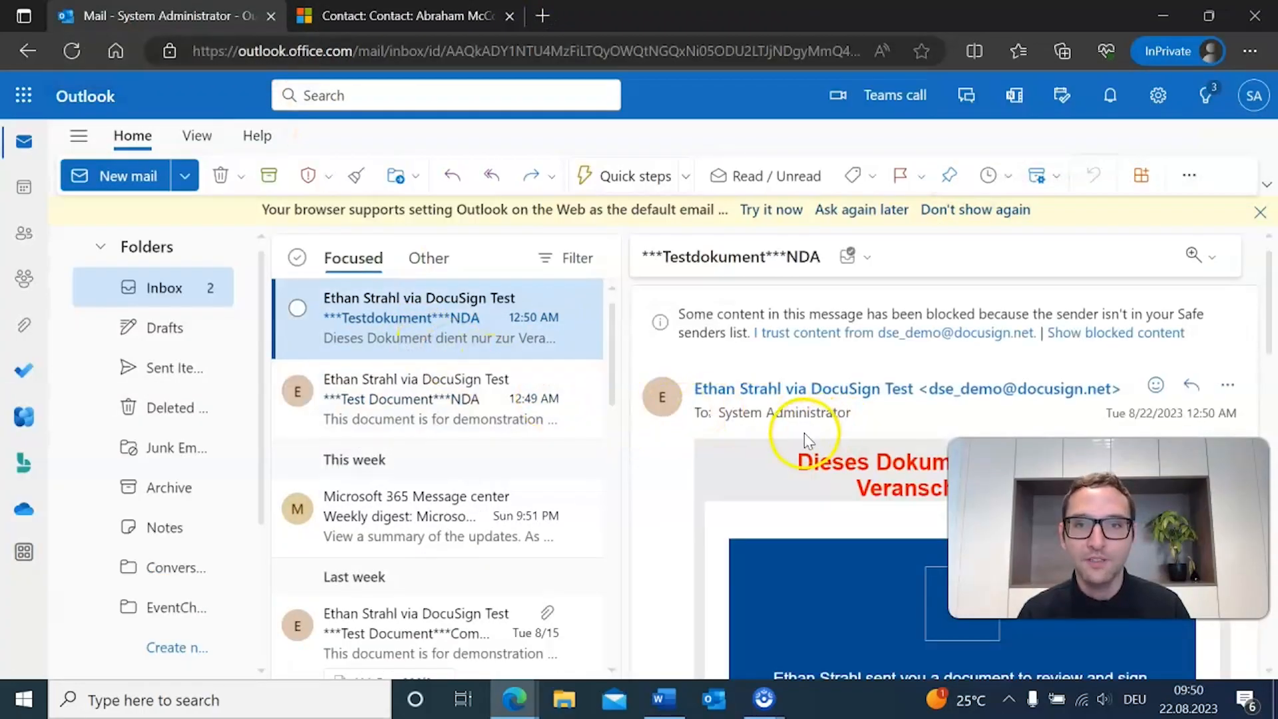
pyautogui.scroll(-5, 795, 437)
pyautogui.click(876, 401)
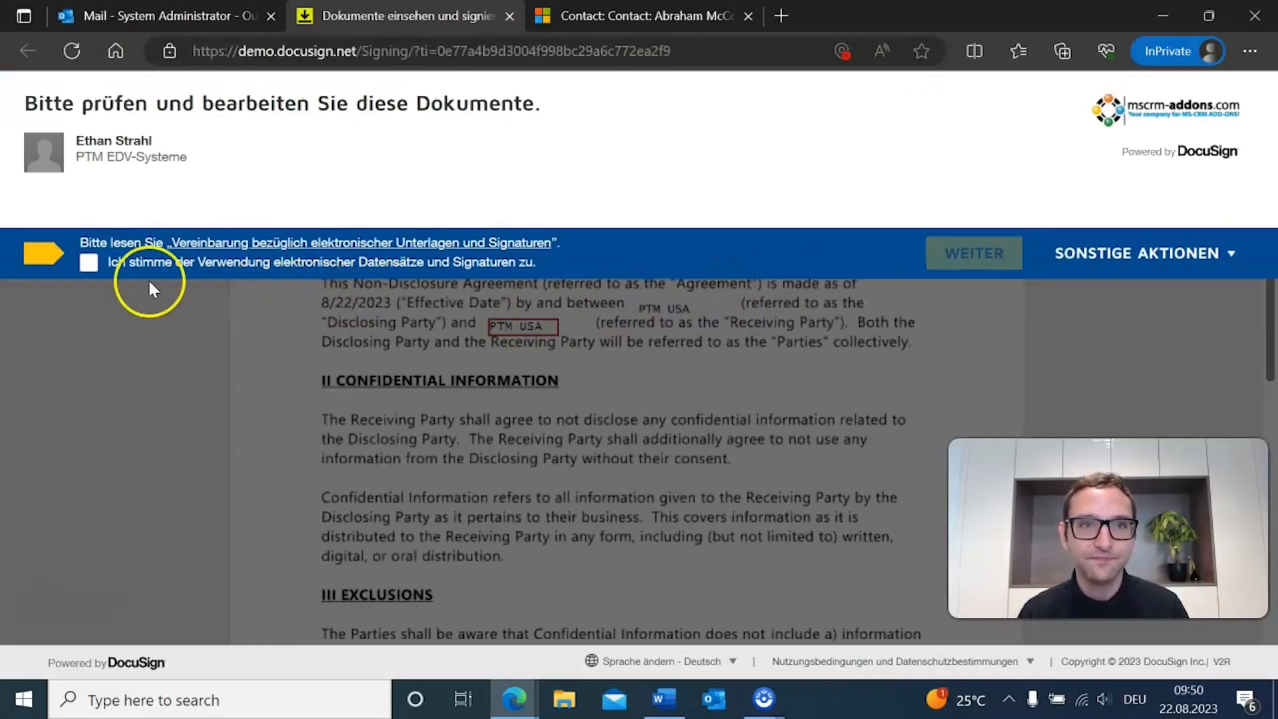
pyautogui.click(90, 262)
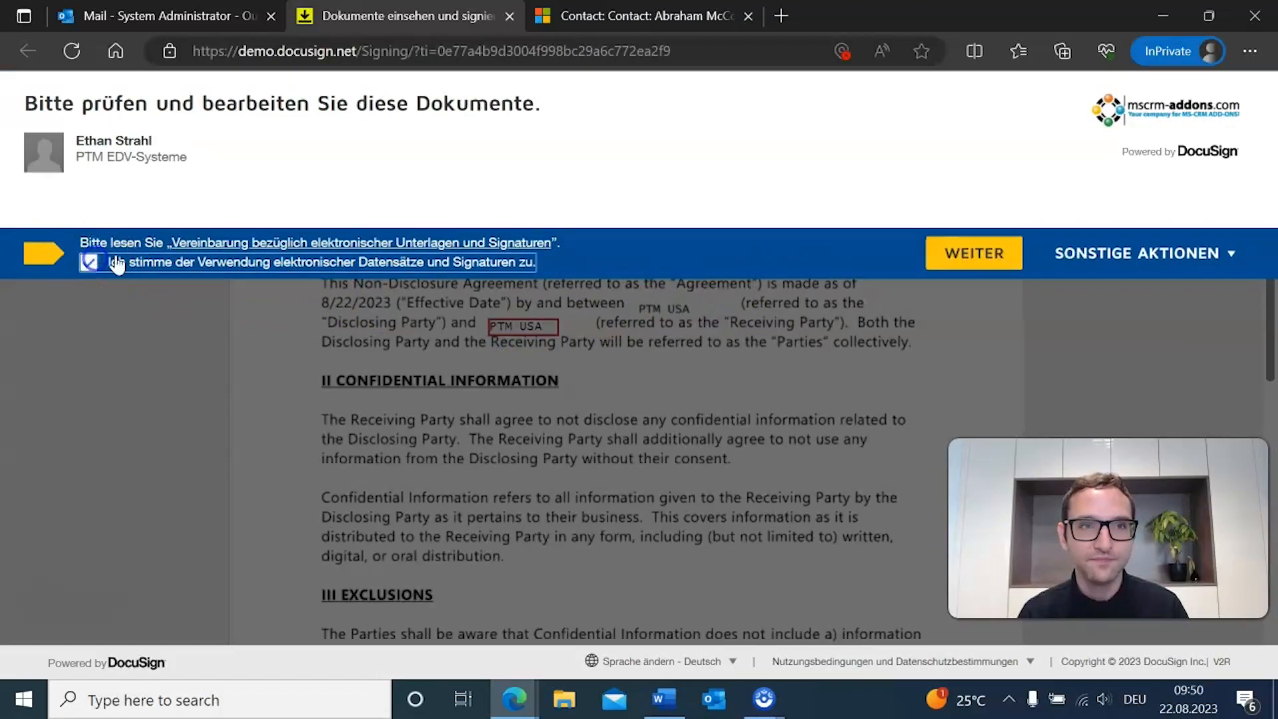
pyautogui.click(985, 260)
# Change the Receiving Party's company in the Parties section to PTM EU.
pyautogui.click(544, 413)
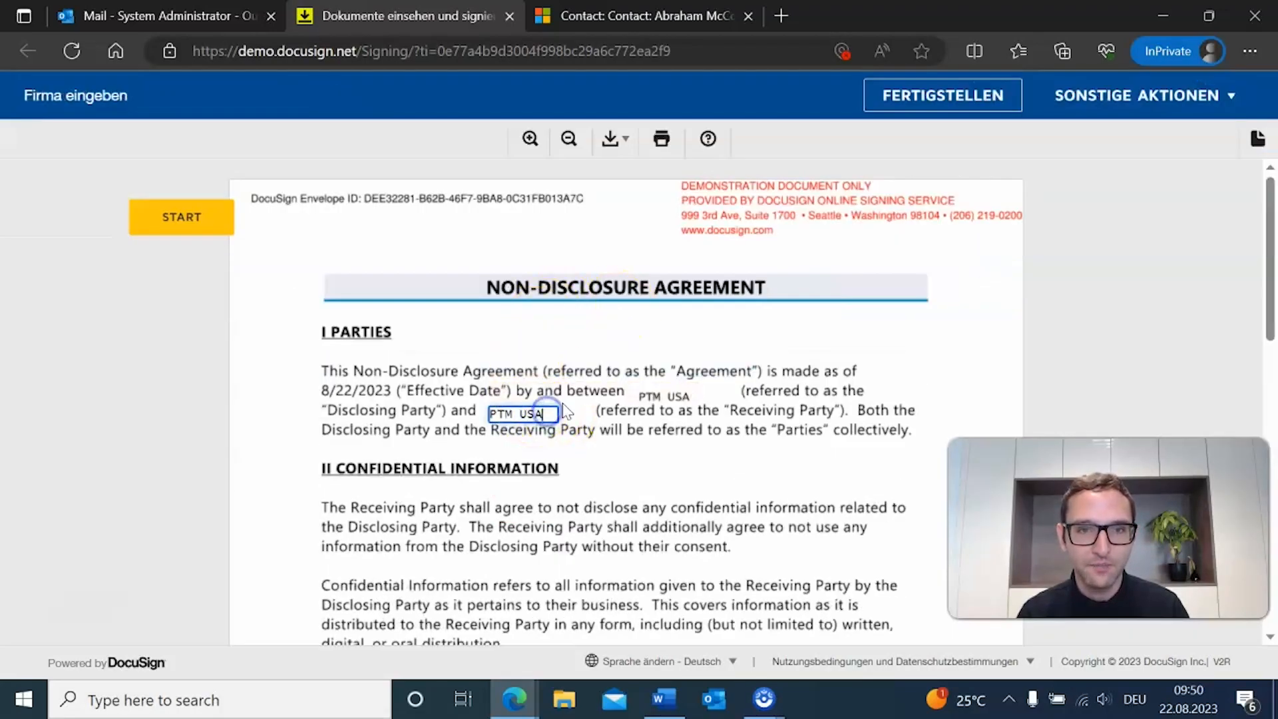
pyautogui.press('BackSpace')
pyautogui.press('BackSpace')
pyautogui.press('BackSpace')
pyautogui.write('EU')
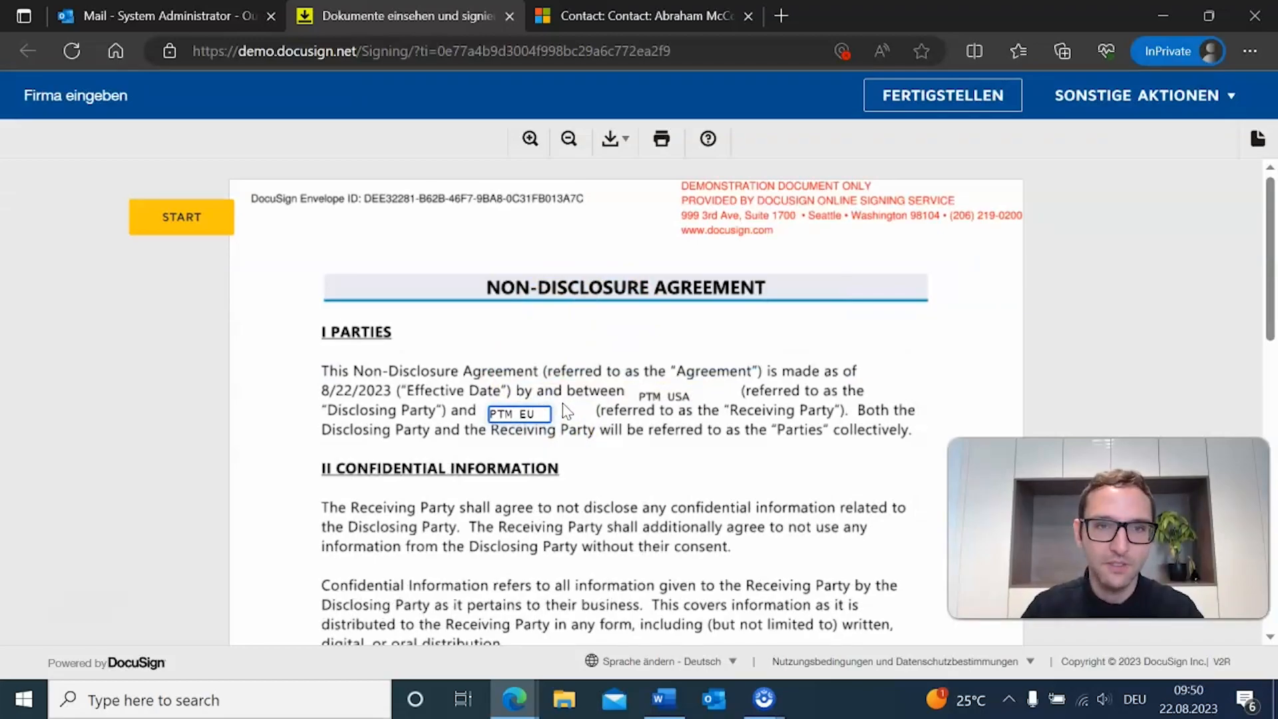
pyautogui.click(615, 400)
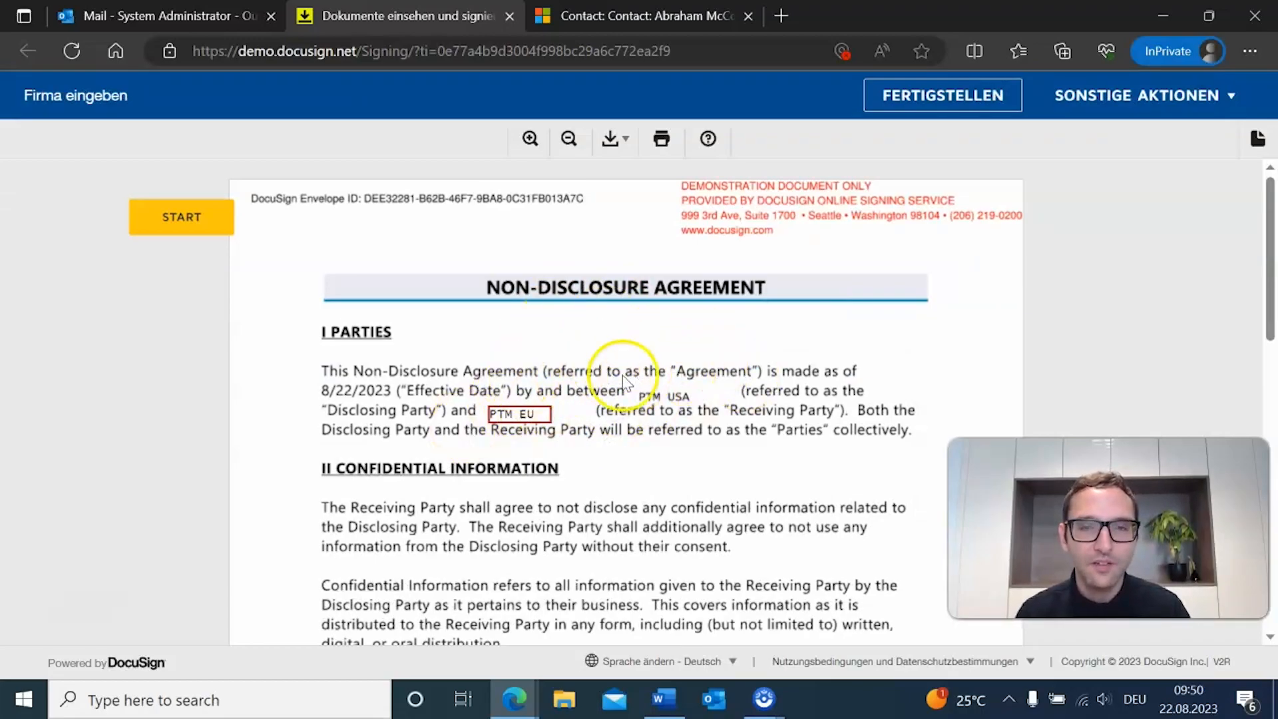
# Sign the Receiving Party field with the suggested System Administrator signature, and check both companies and signatures in the agreement.
pyautogui.scroll(-5, 636, 381)
pyautogui.click(738, 574)
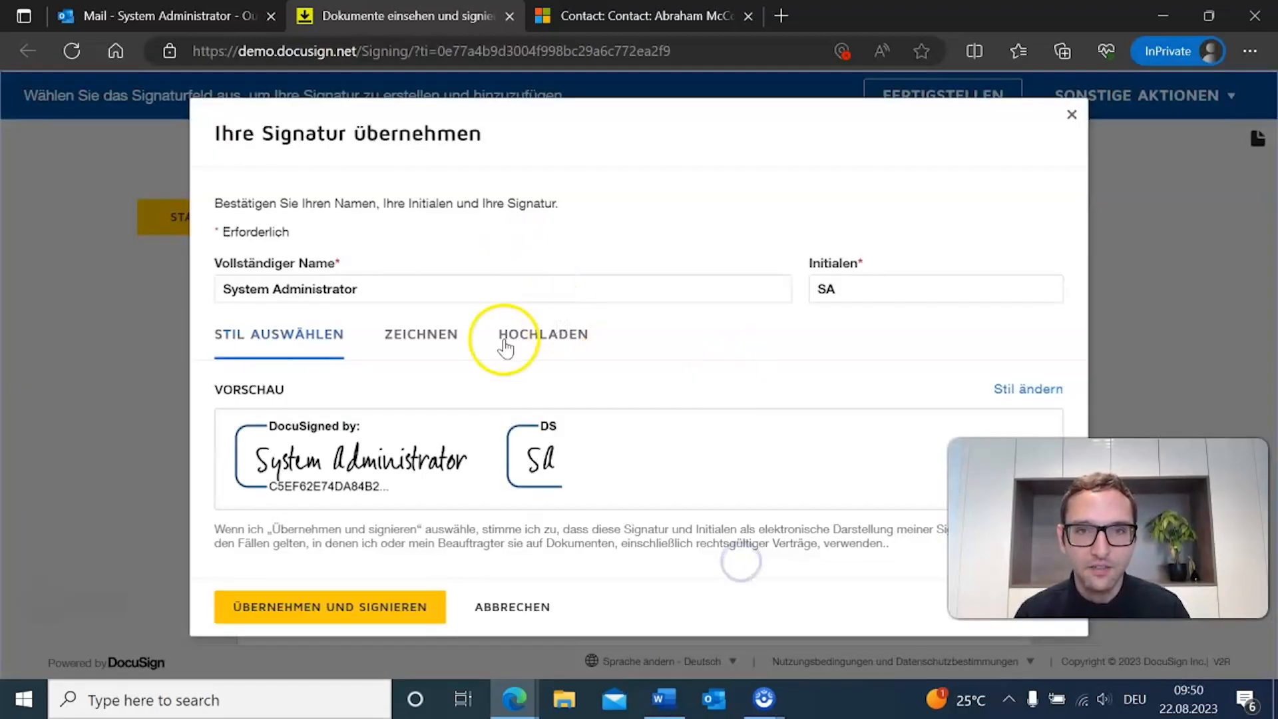
pyautogui.click(297, 607)
pyautogui.scroll(5, 844, 436)
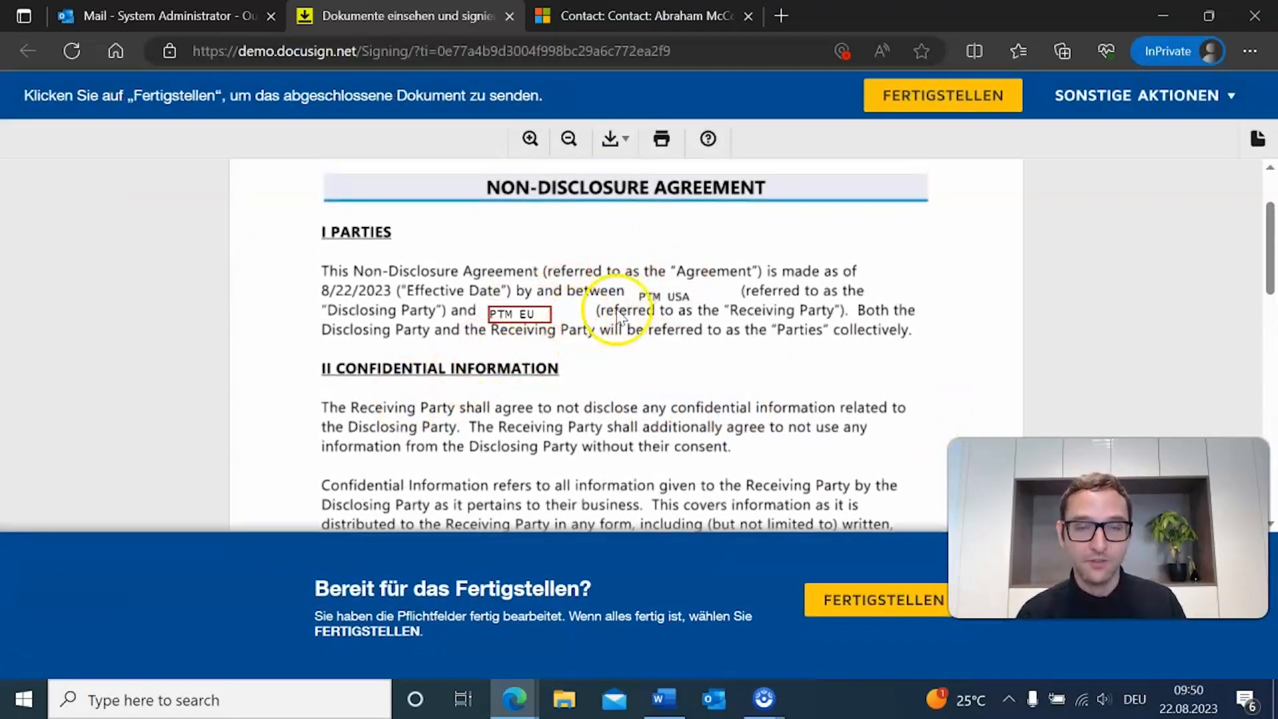
pyautogui.scroll(-5, 639, 313)
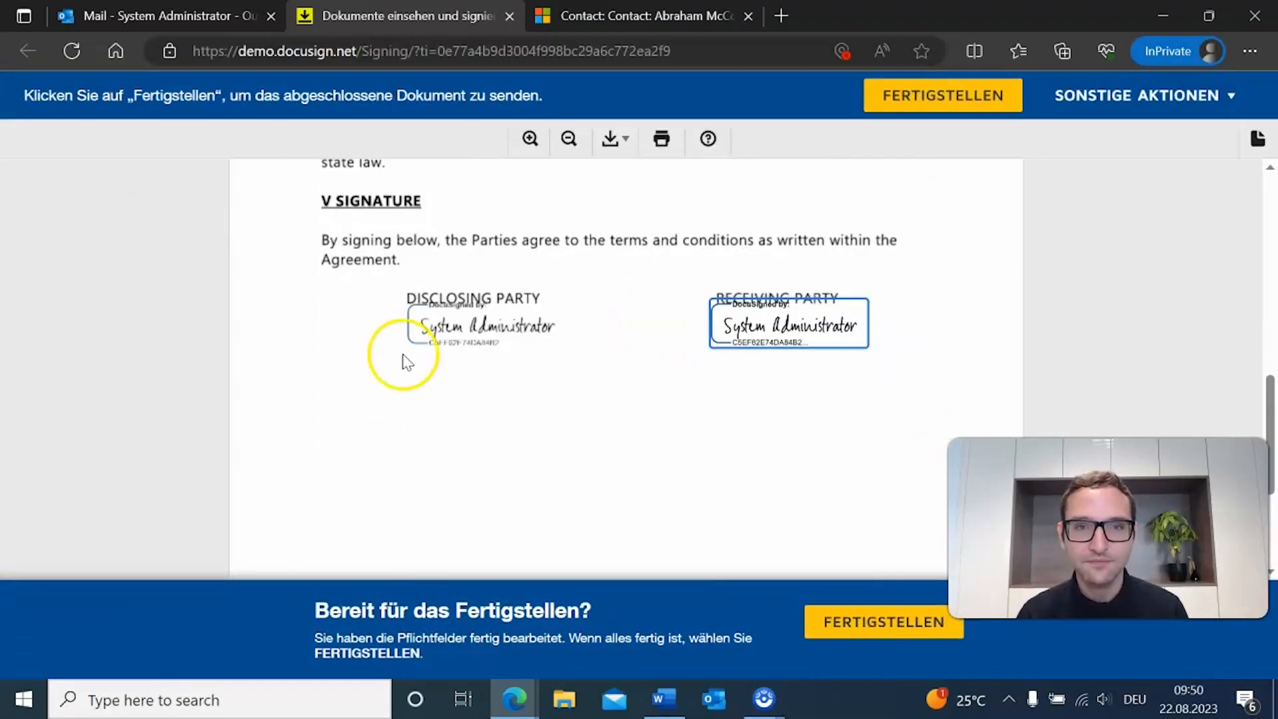
pyautogui.scroll(5, 599, 333)
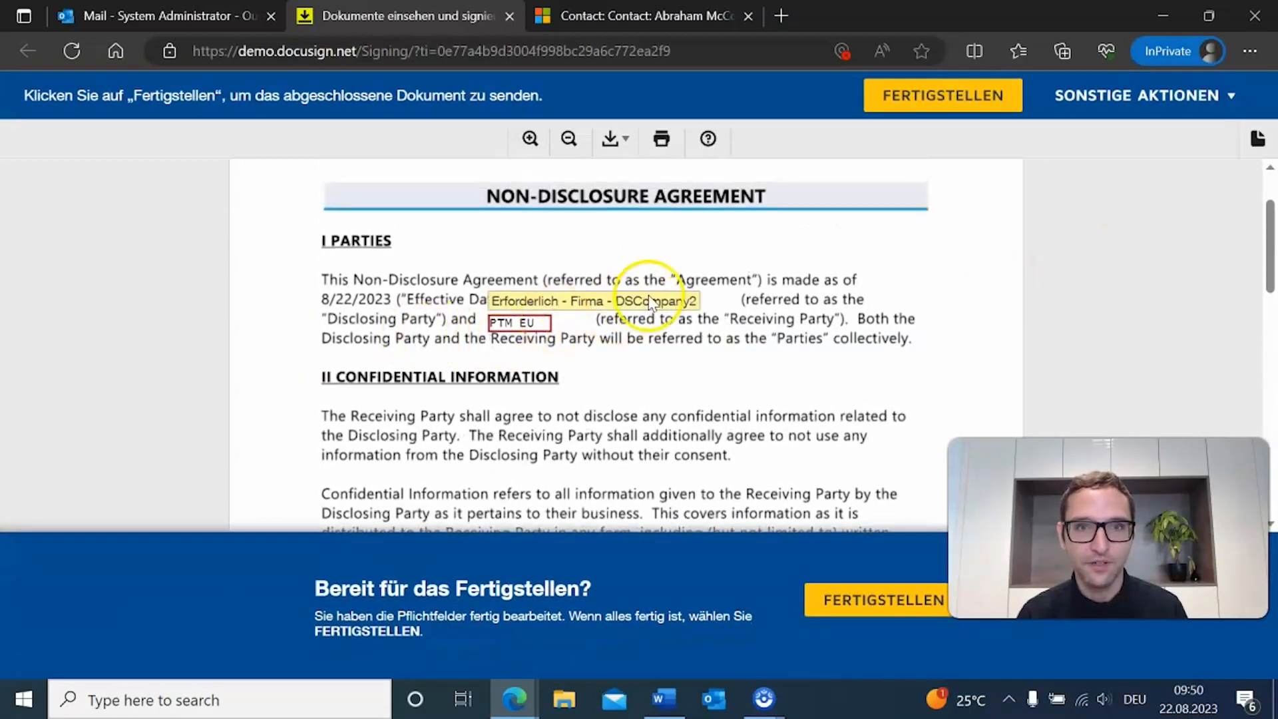
# Finish the second signer's signing, decline the free DocuSign account offer and close the page that follows.
pyautogui.click(864, 605)
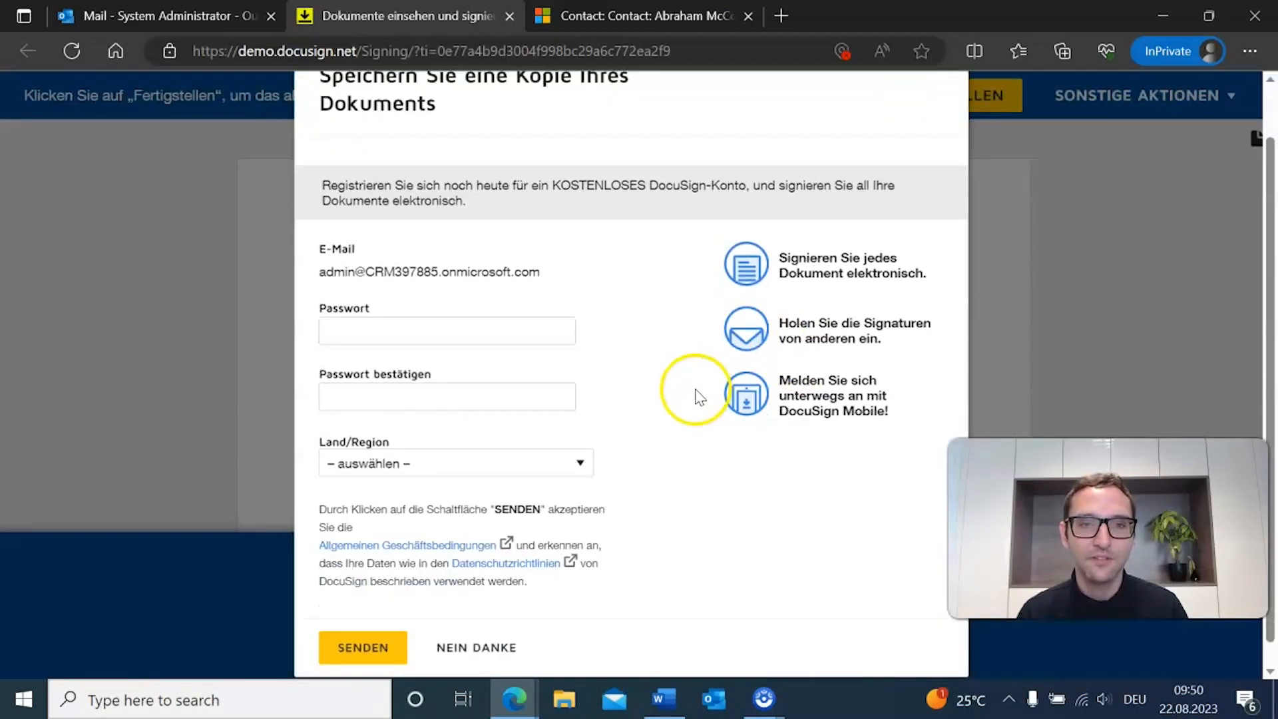
pyautogui.click(466, 616)
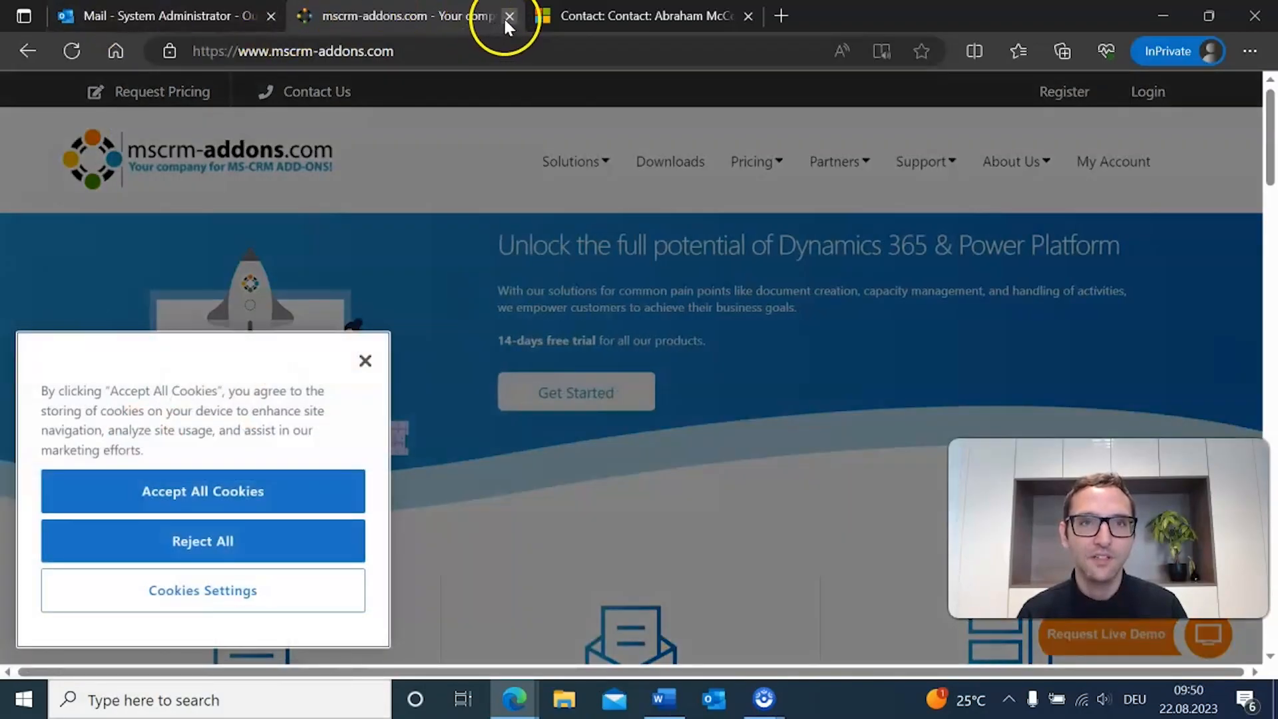
pyautogui.click(509, 16)
# Open the completed NDA from the DocuSign completion e-mail and review its company names and both signatures.
pyautogui.click(406, 376)
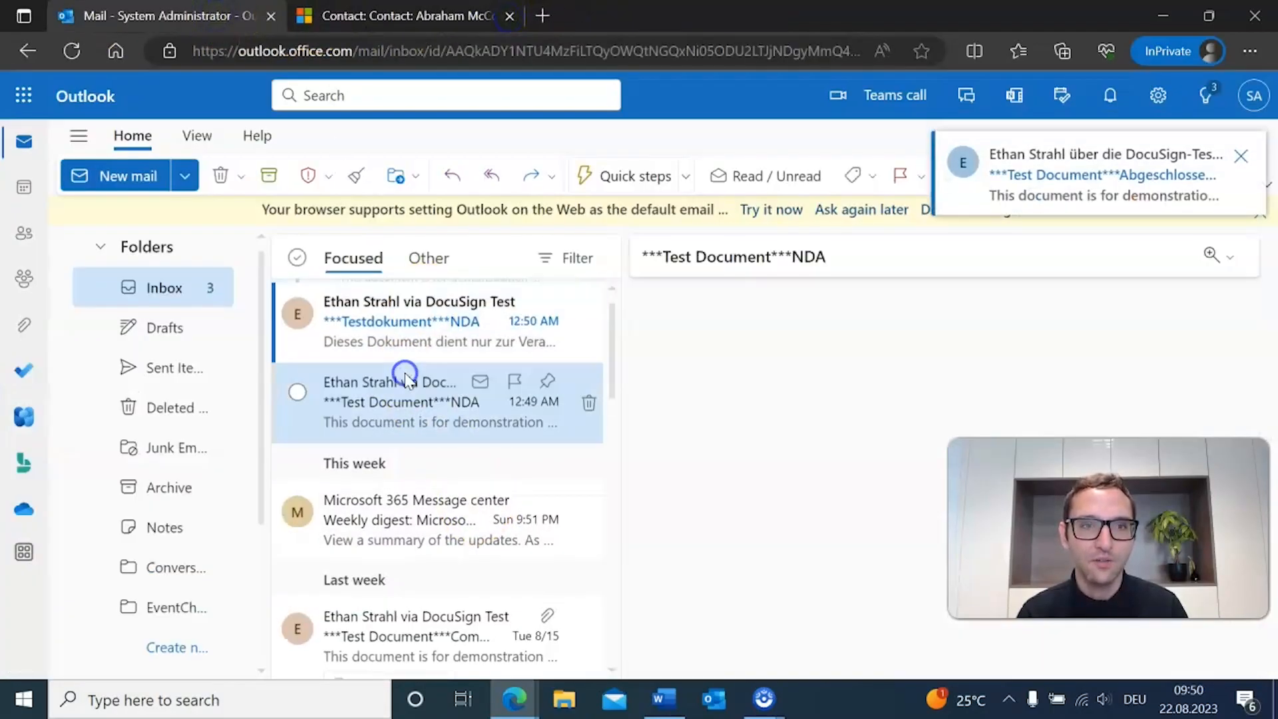
pyautogui.click(399, 313)
pyautogui.scroll(-5, 797, 432)
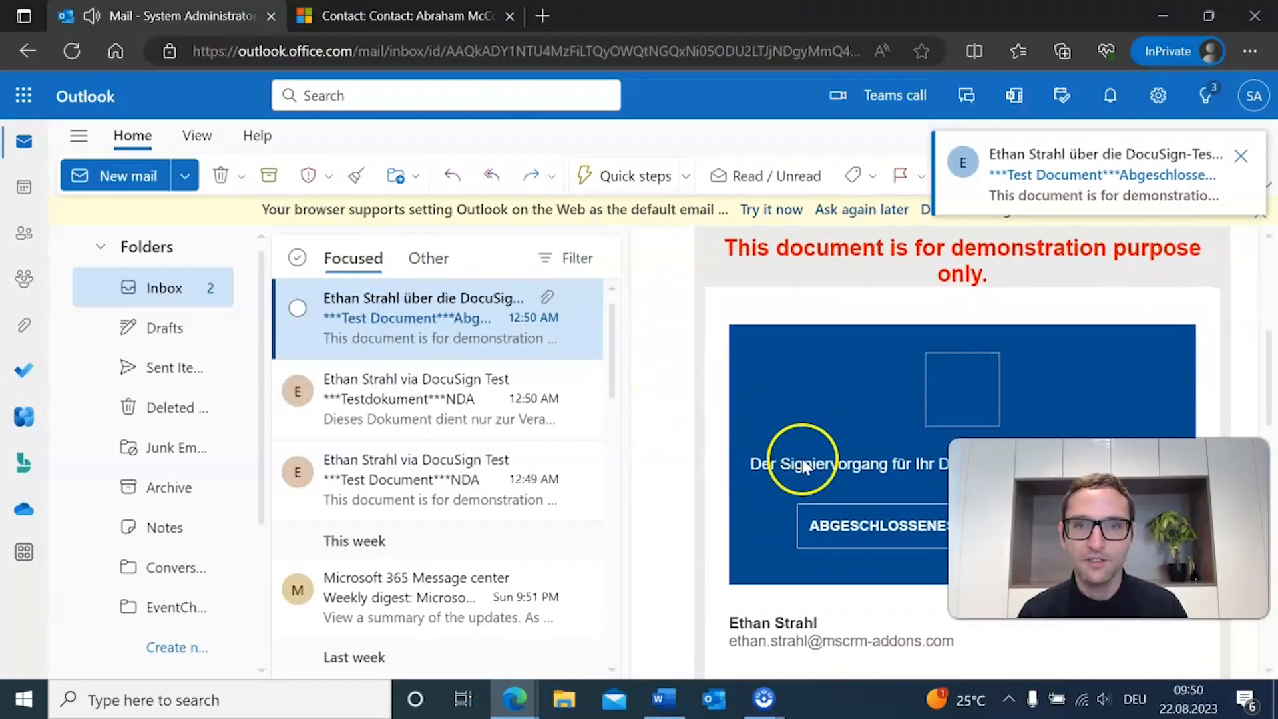
pyautogui.click(833, 523)
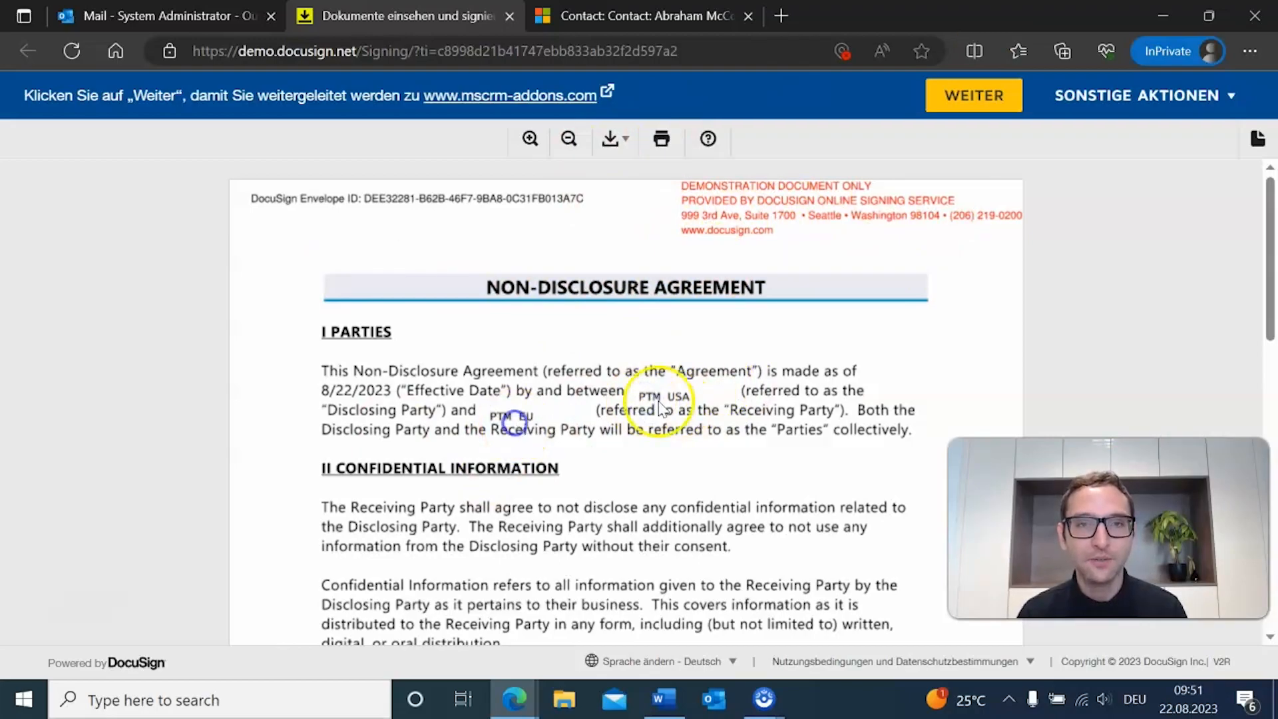
pyautogui.scroll(-10, 692, 386)
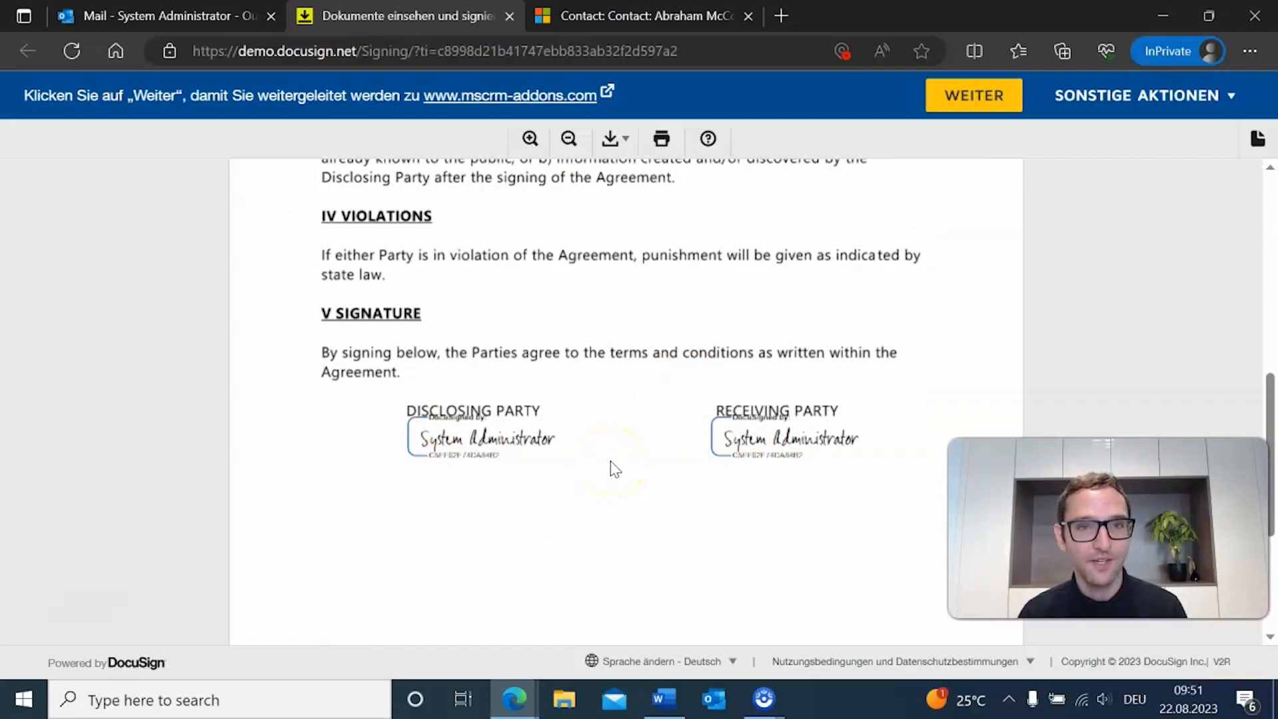
pyautogui.scroll(10, 673, 476)
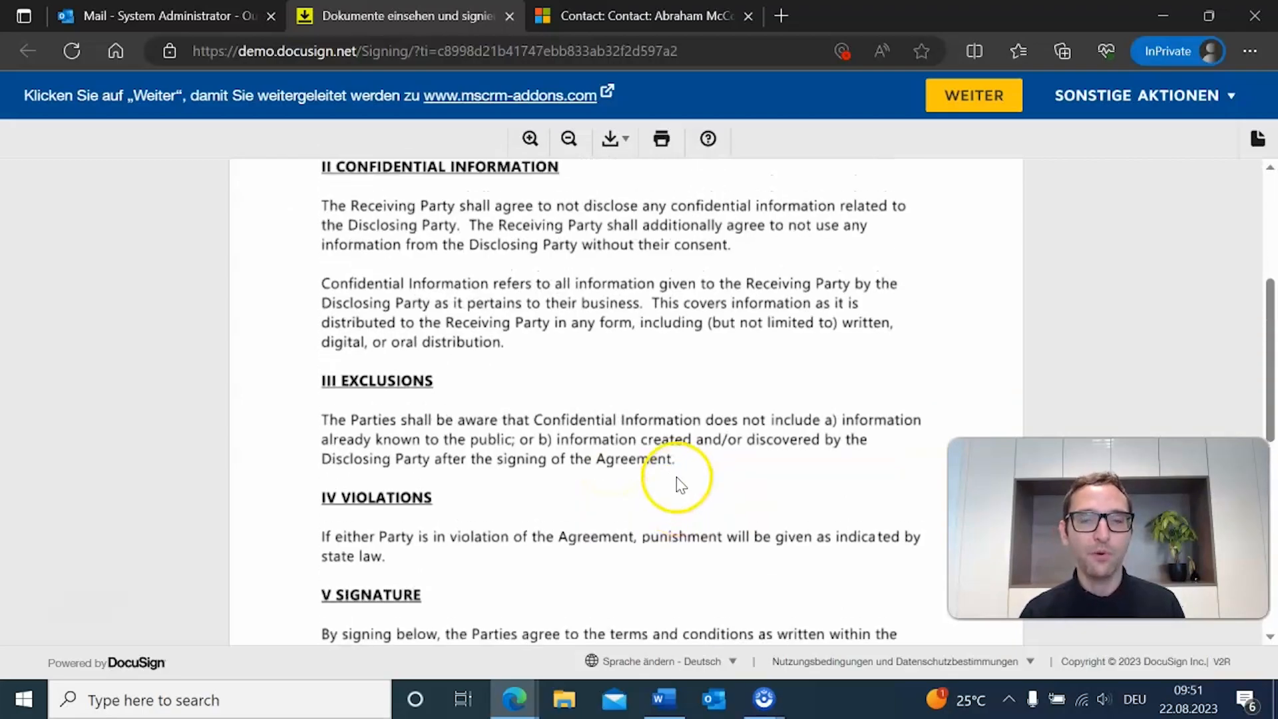